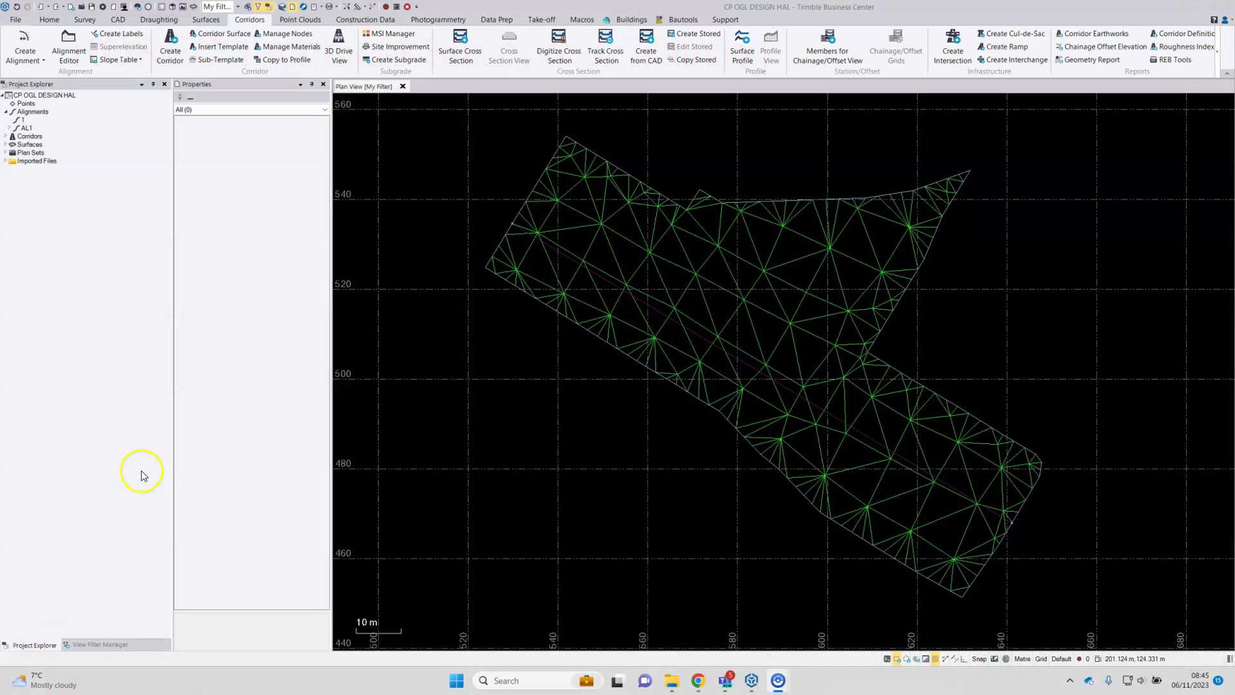
Launch Quick Profile from the Draughting tab and open the first Surfaces list
click(160, 21)
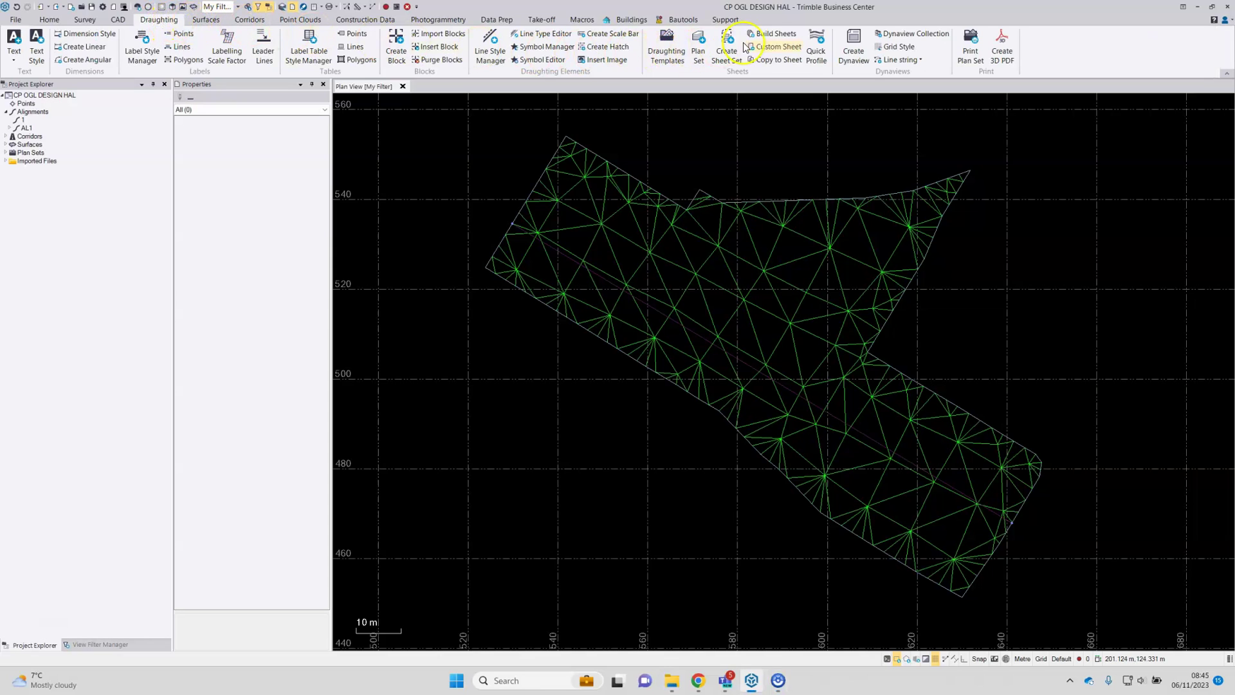
click(818, 42)
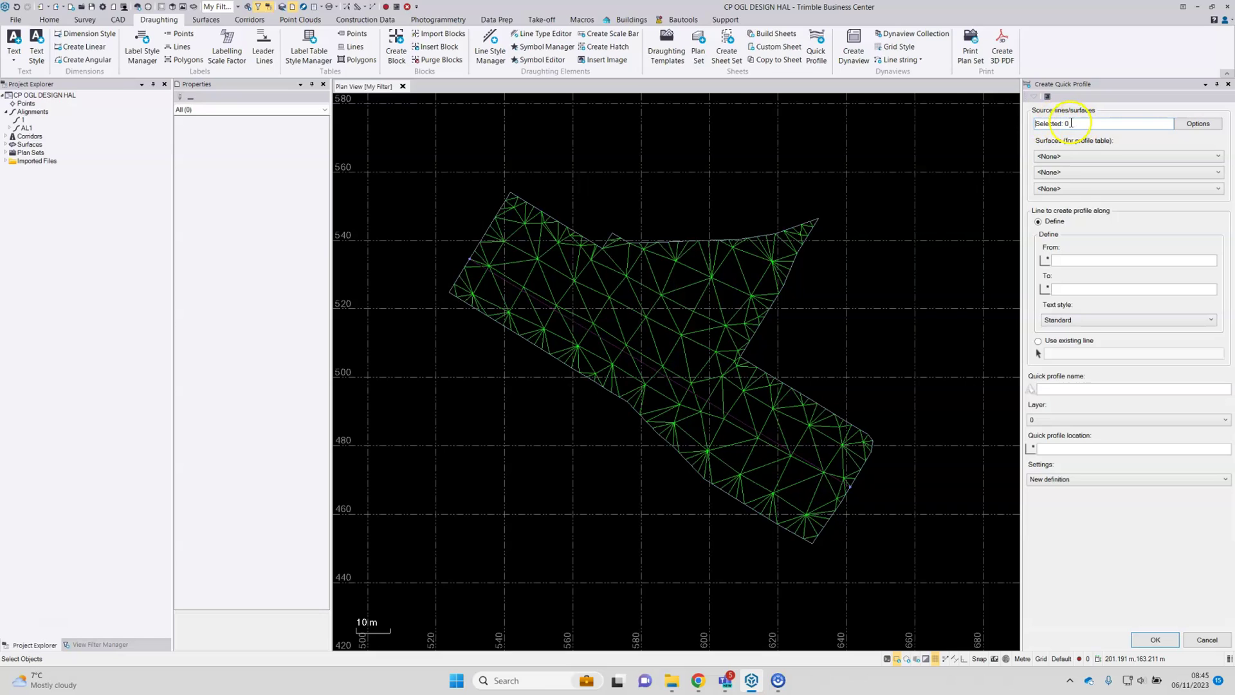
click(1080, 124)
click(1079, 157)
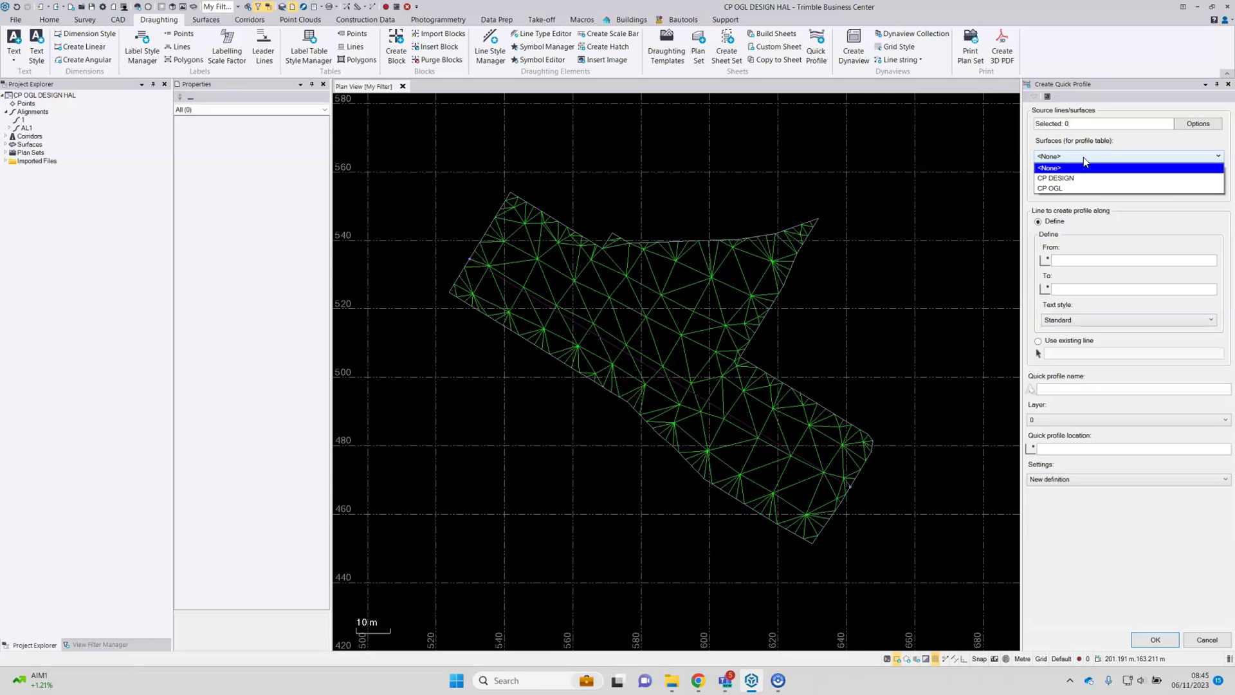
Set the profile-table surfaces to CP OGL and CP DESIGN, and choose Use existing line
click(1055, 188)
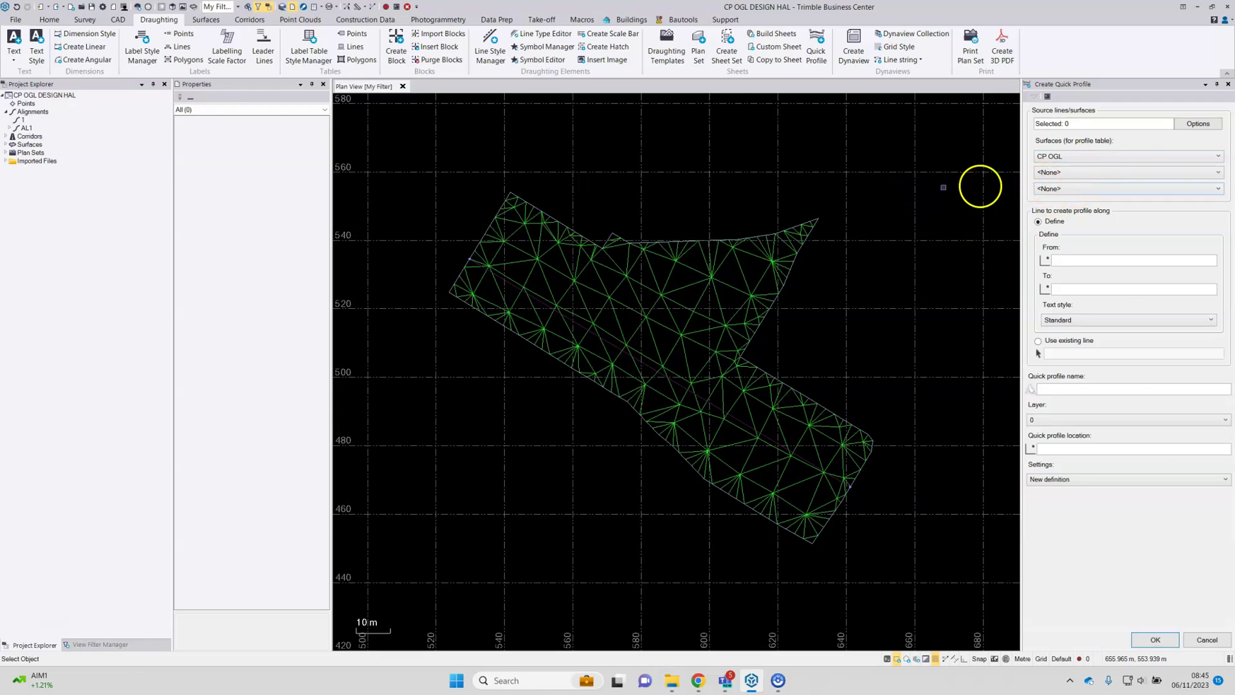
click(1059, 173)
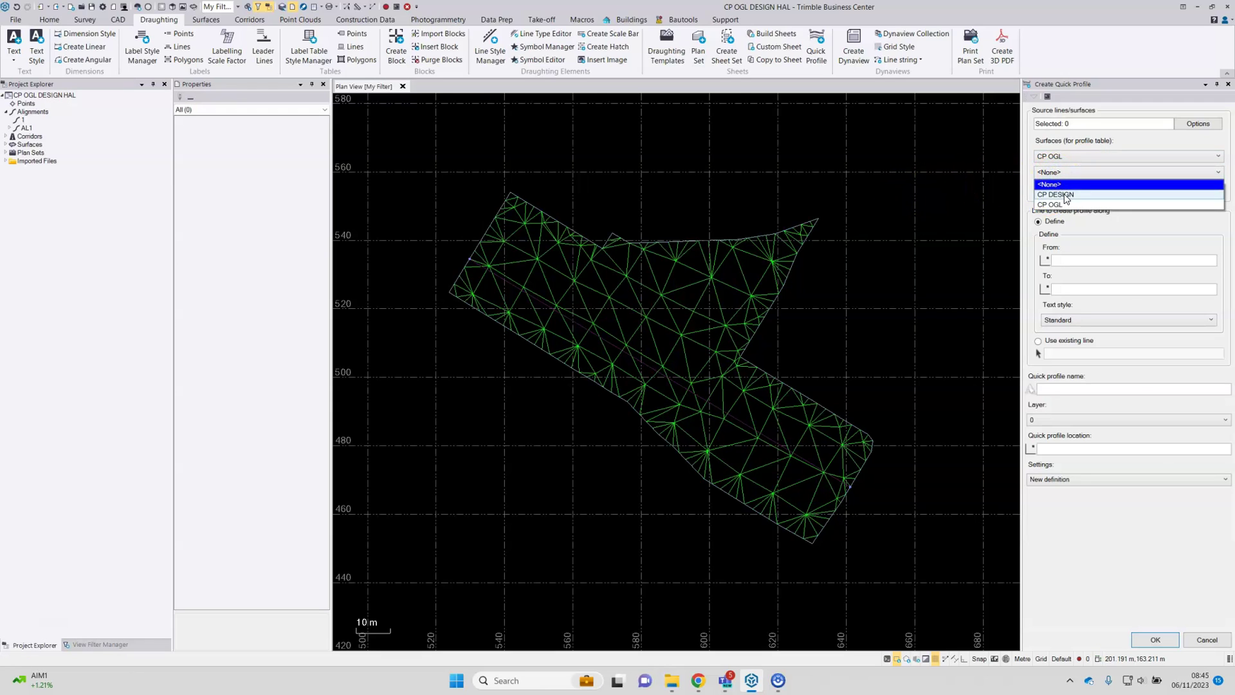
click(1066, 195)
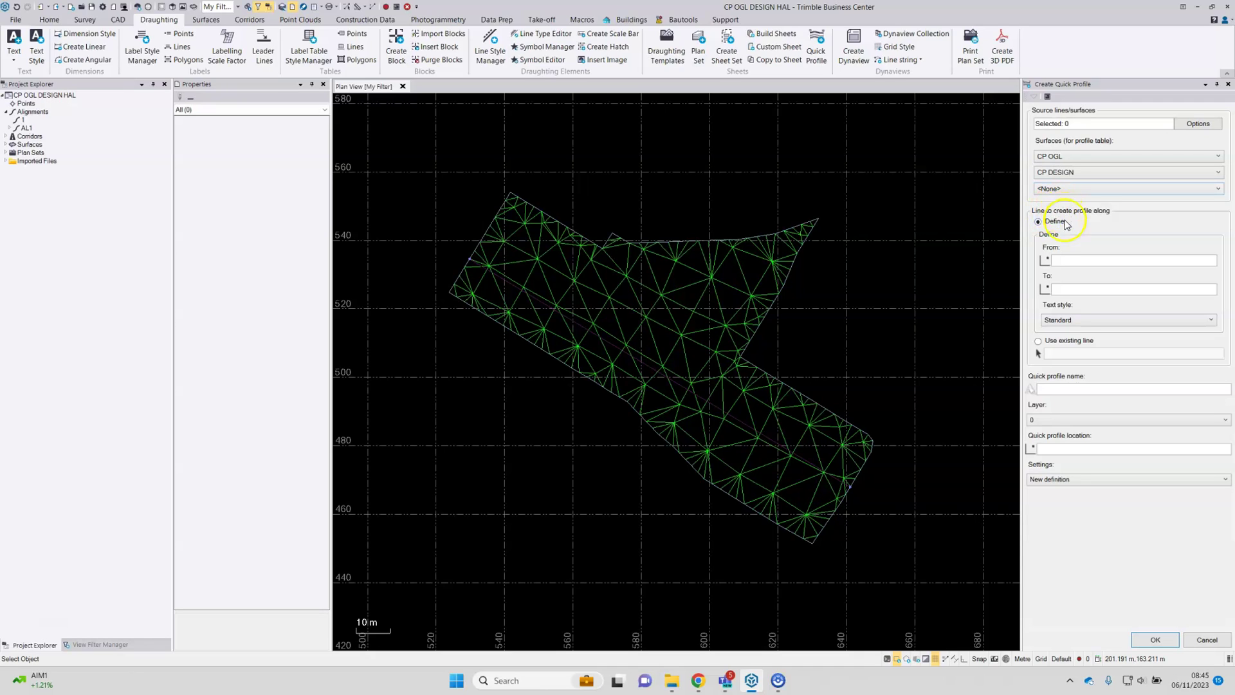
click(1071, 222)
click(1051, 223)
click(1062, 351)
Pick the profile line from 575.870, 492.903 to 605.609, 540.216 with SECTIONS LABELS - 2.5MM text style
click(1085, 258)
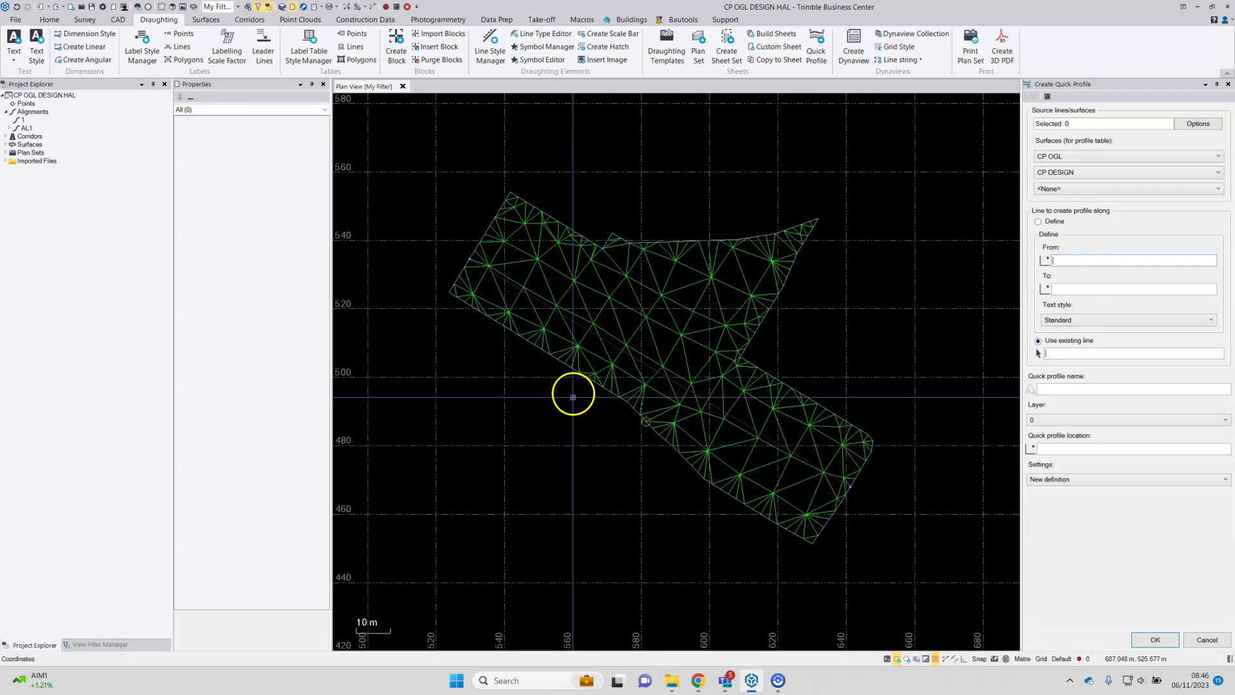
click(624, 400)
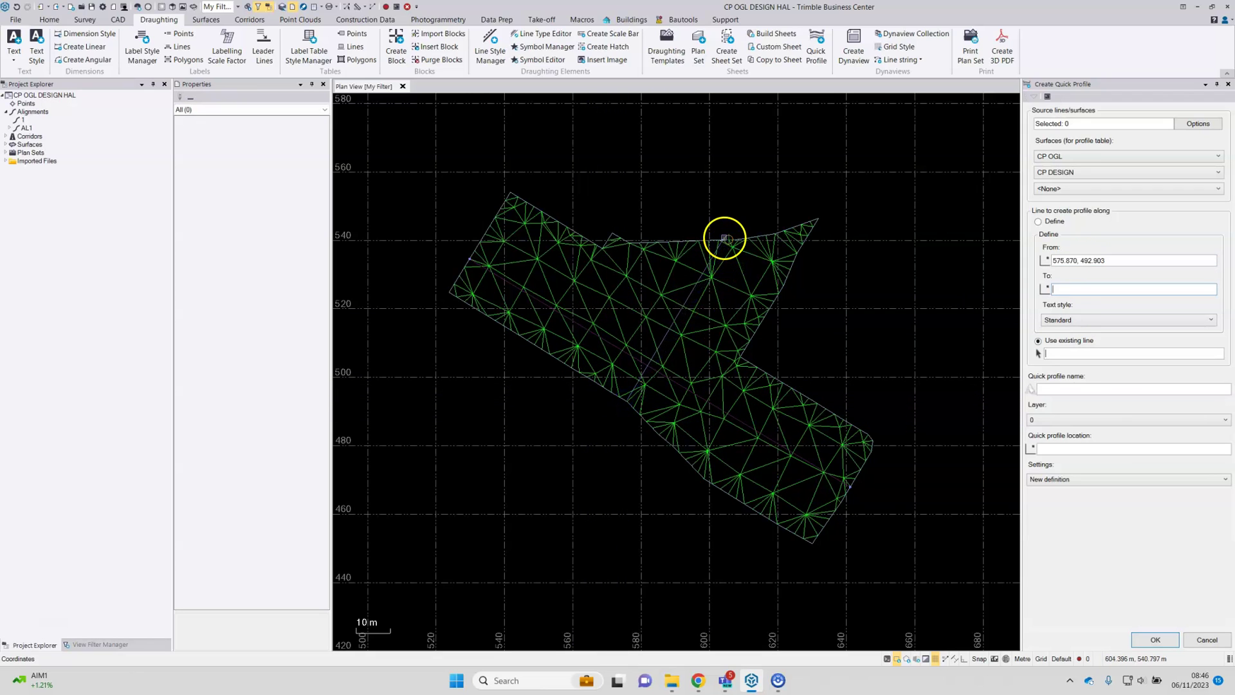
click(727, 239)
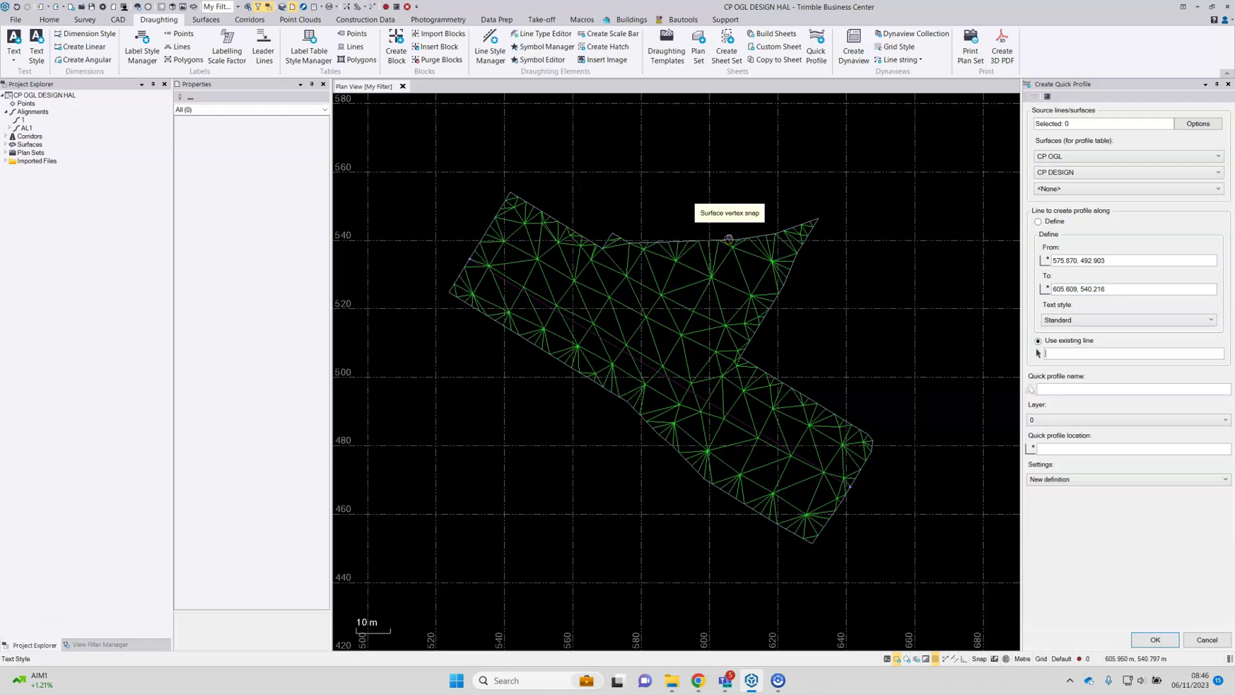
click(1083, 320)
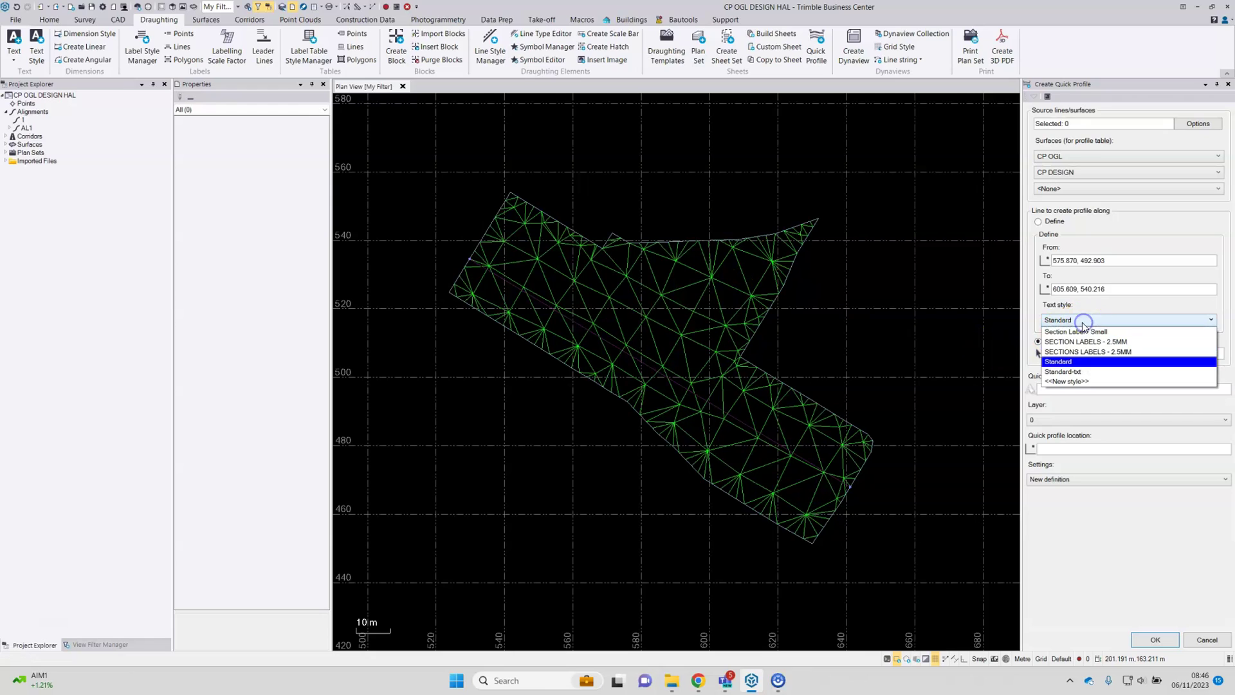
click(1095, 353)
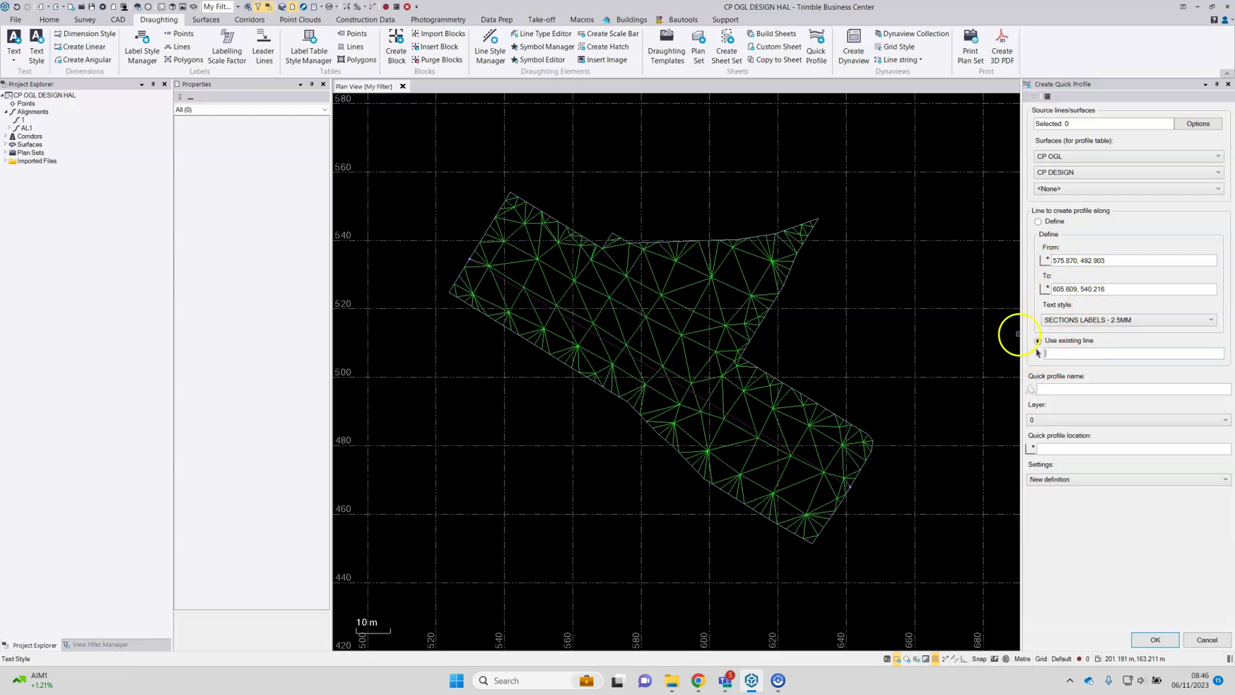
Name the quick profile P1 and put it on layer Z-PROFILE-LABEL
click(1088, 388)
click(1043, 421)
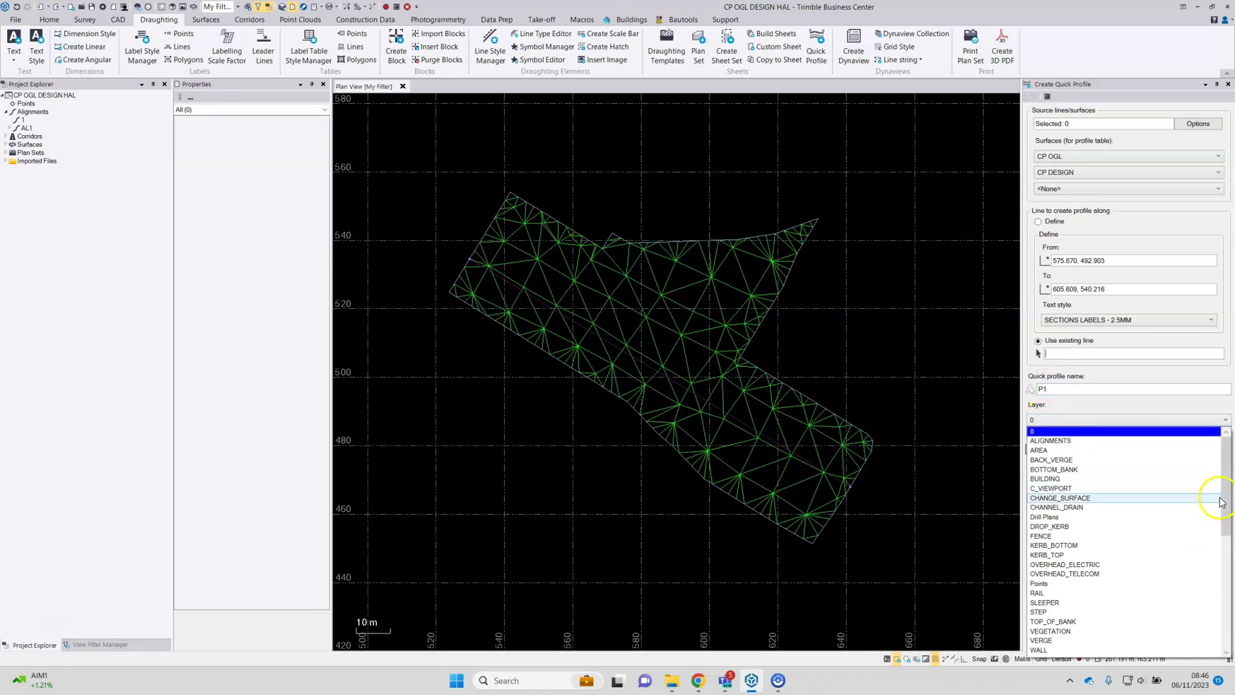
drag(1226, 505, 1230, 570)
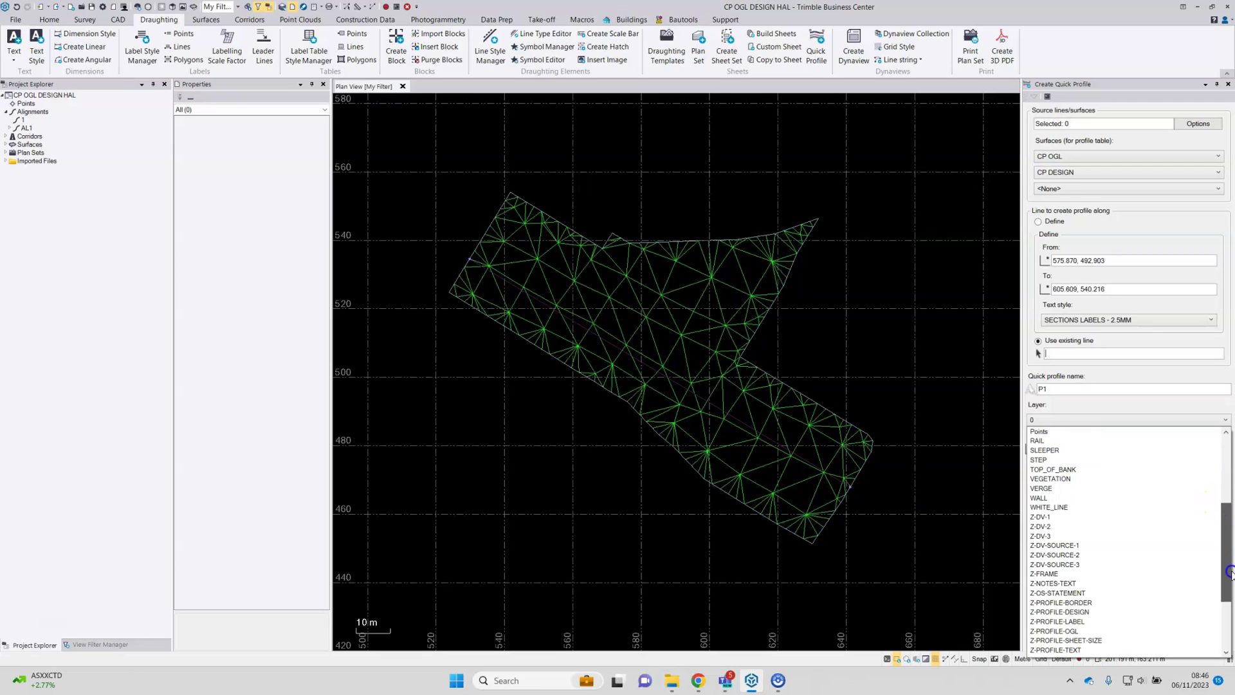
click(1073, 621)
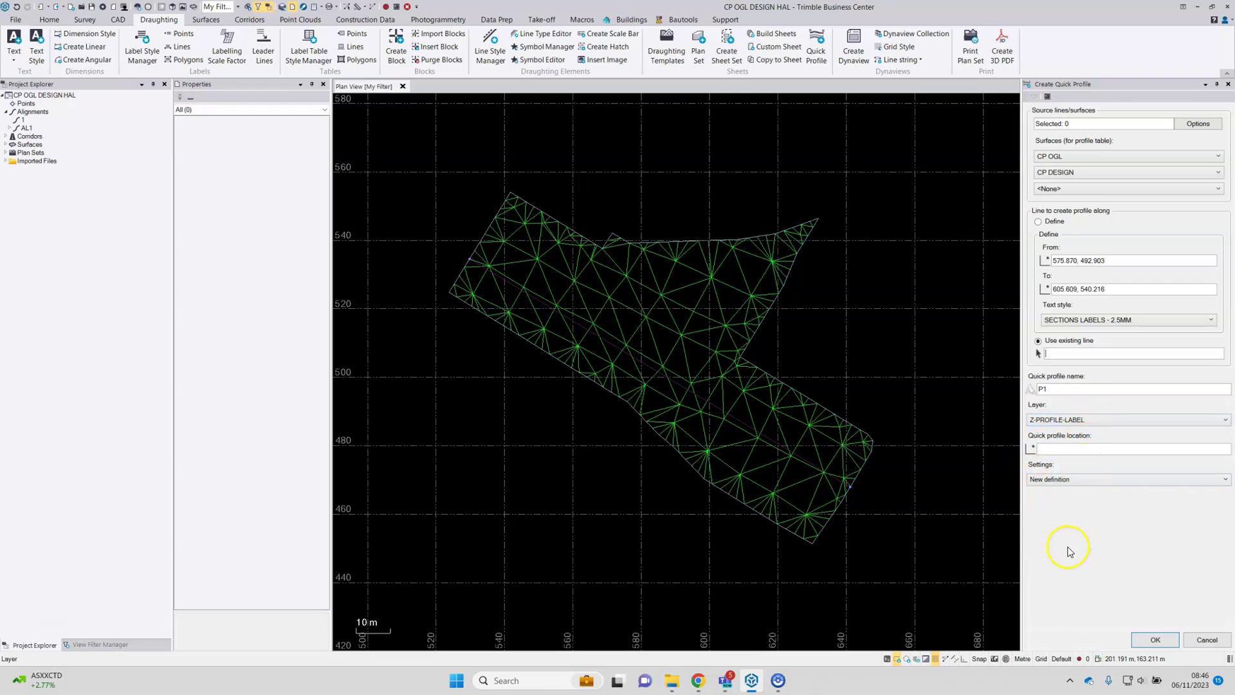
Place the profile at 660.627, 560.157 and choose the Quick Profile settings
click(1052, 449)
middle_drag(901, 442, 764, 458)
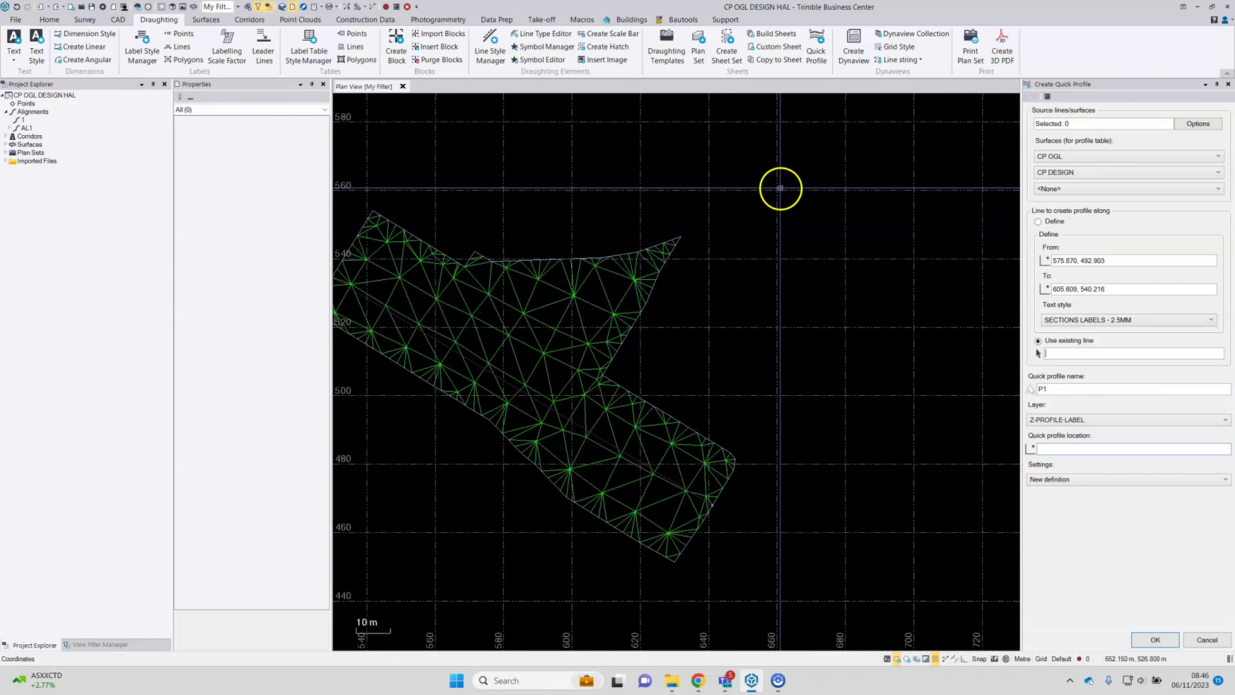
click(778, 190)
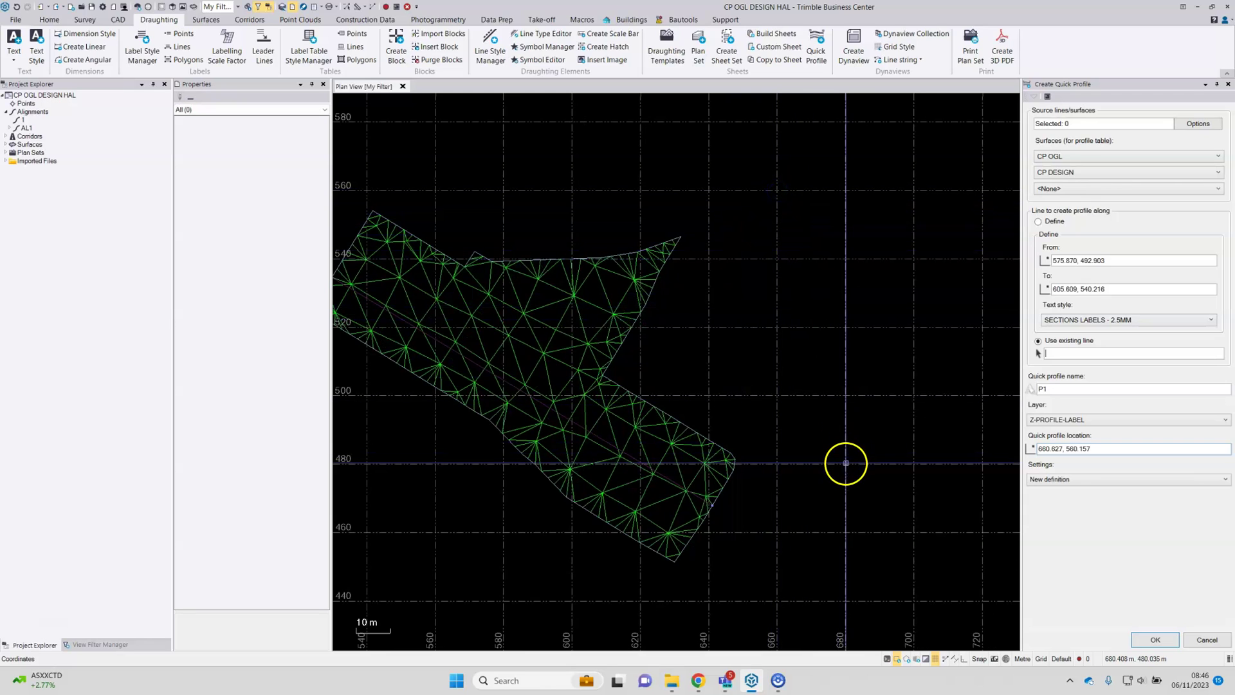
click(1050, 479)
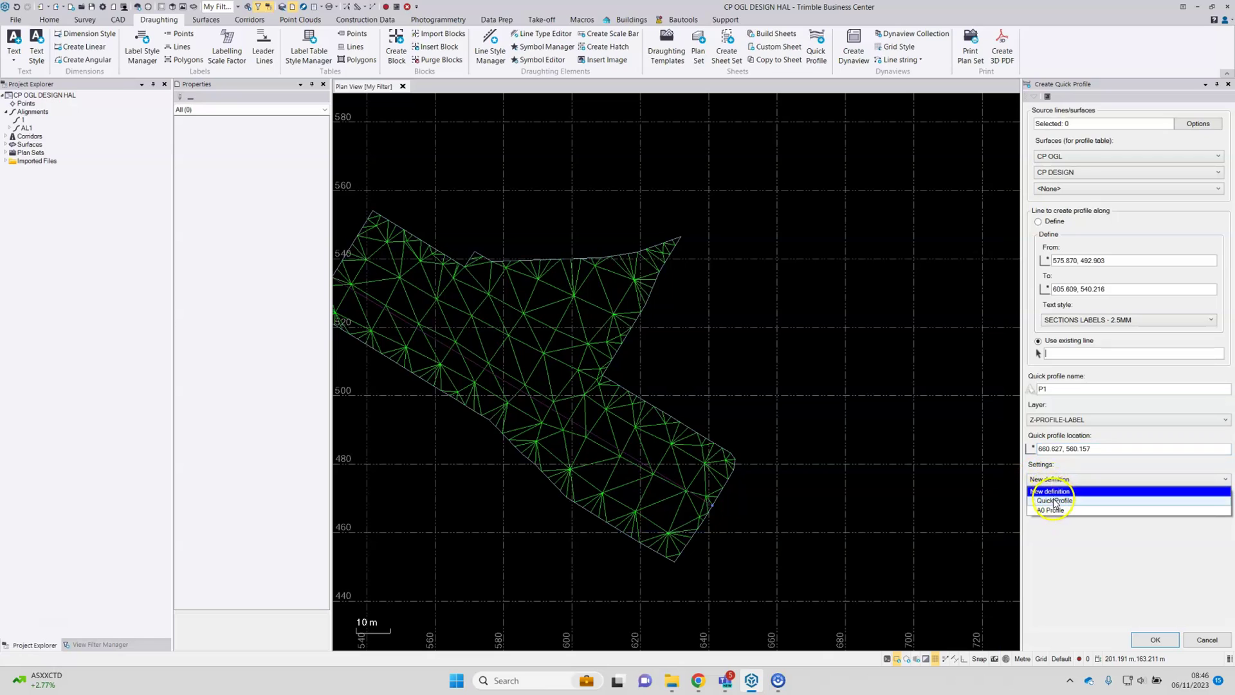
click(1055, 501)
Keep the Quick Profile settings, try creating it, then switch the line option to Define
click(1056, 501)
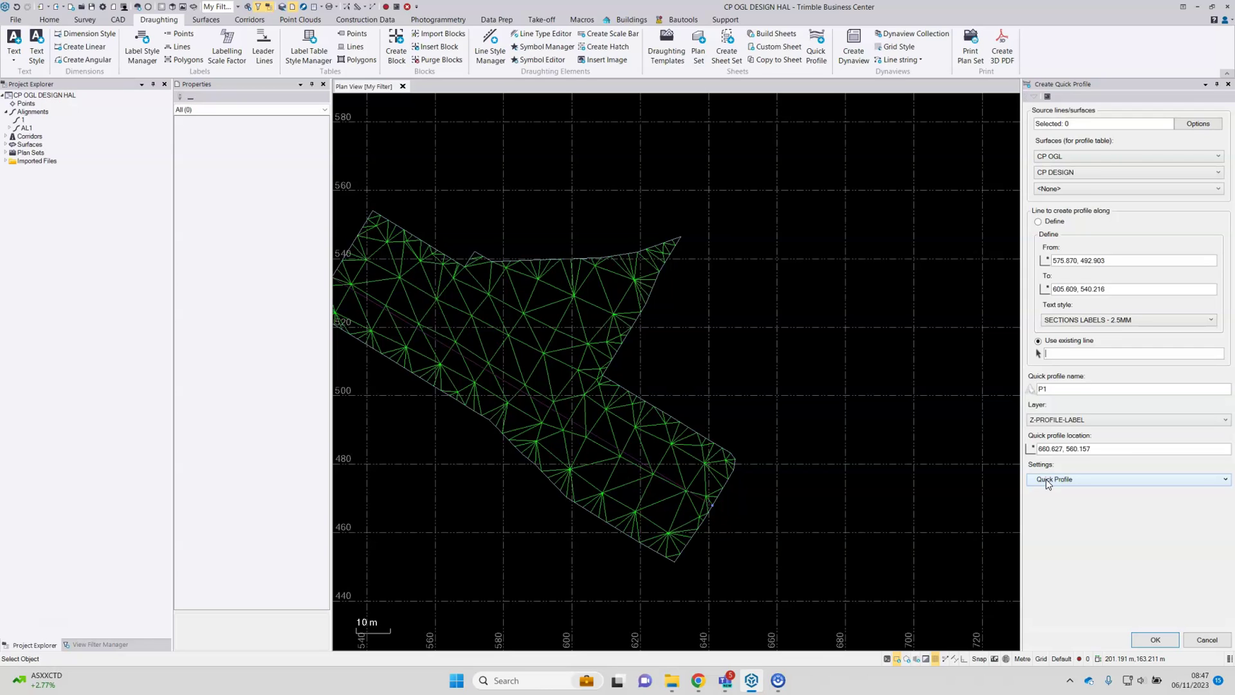
click(1047, 481)
click(1043, 490)
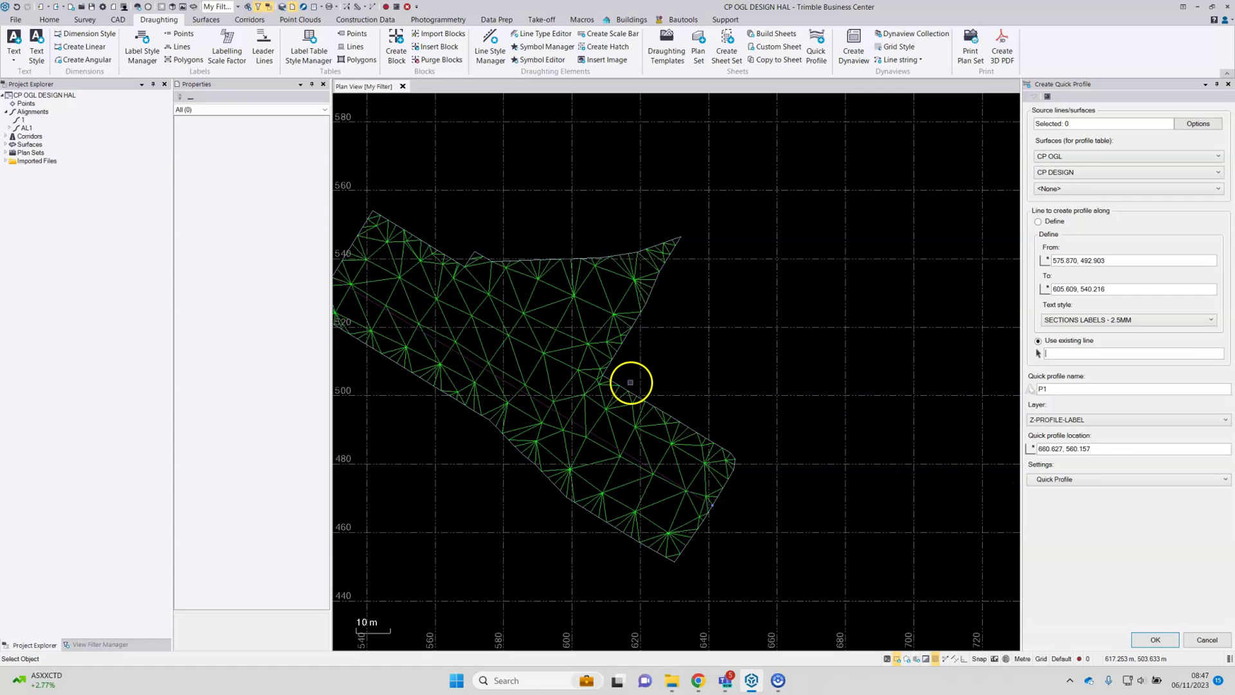
middle_drag(628, 380, 716, 358)
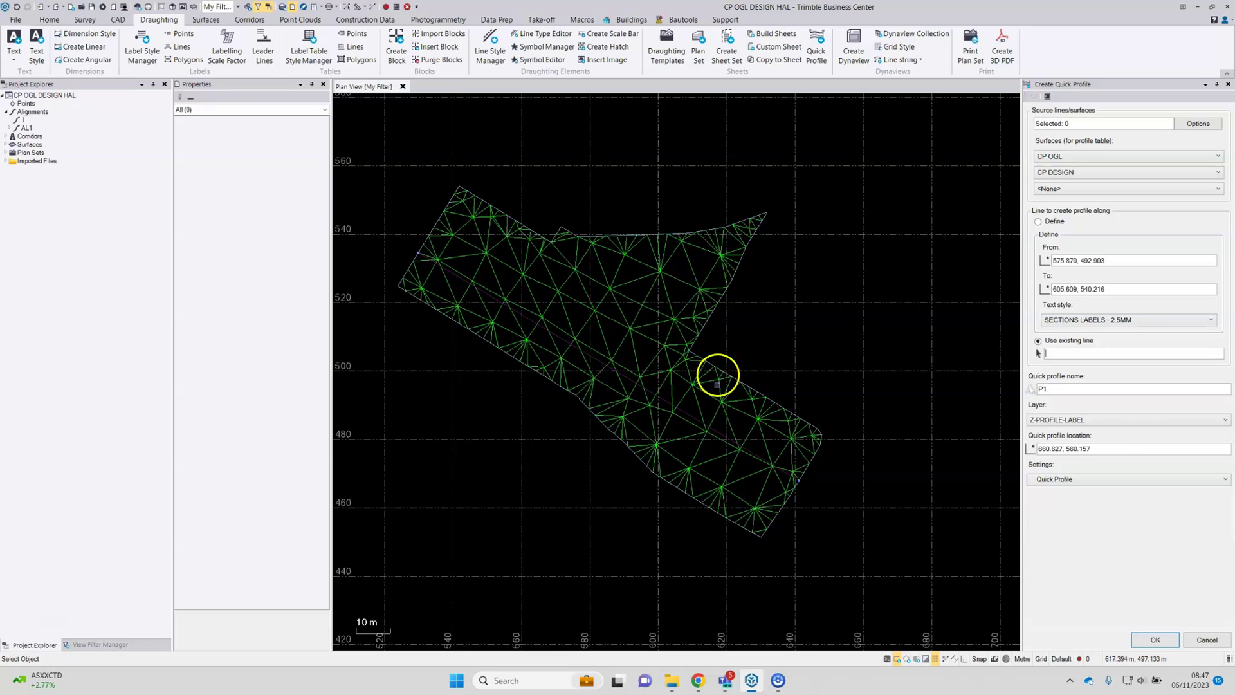
click(1170, 643)
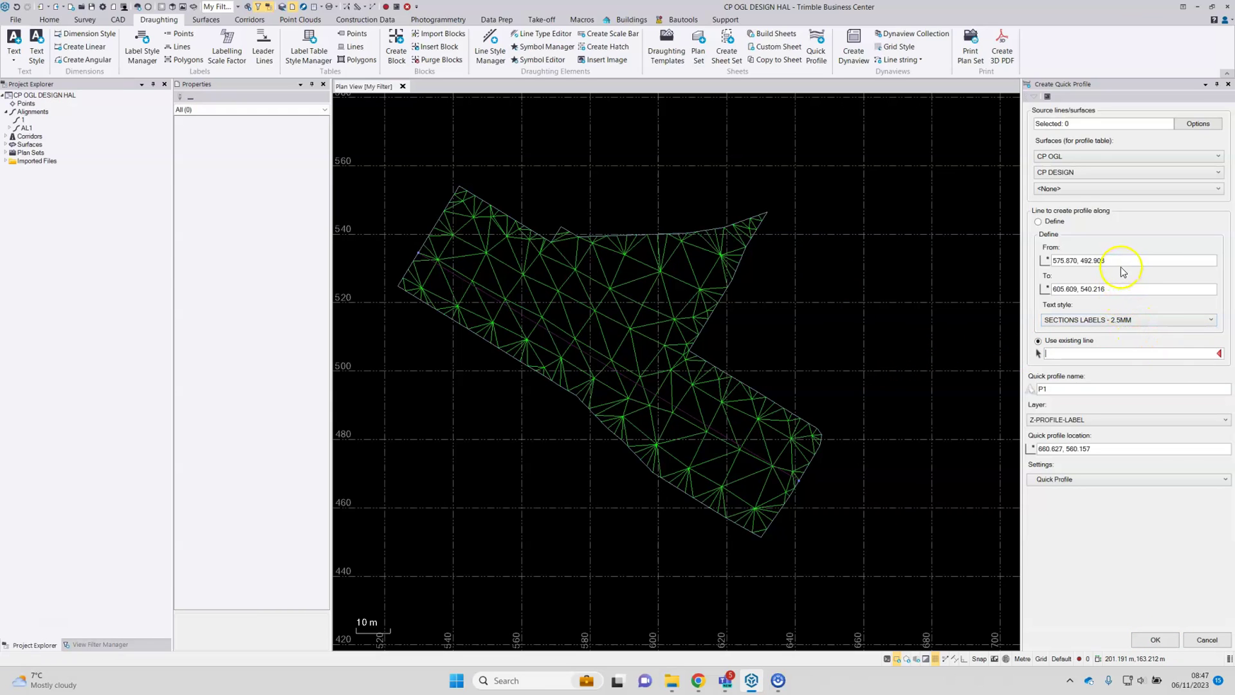
click(1039, 221)
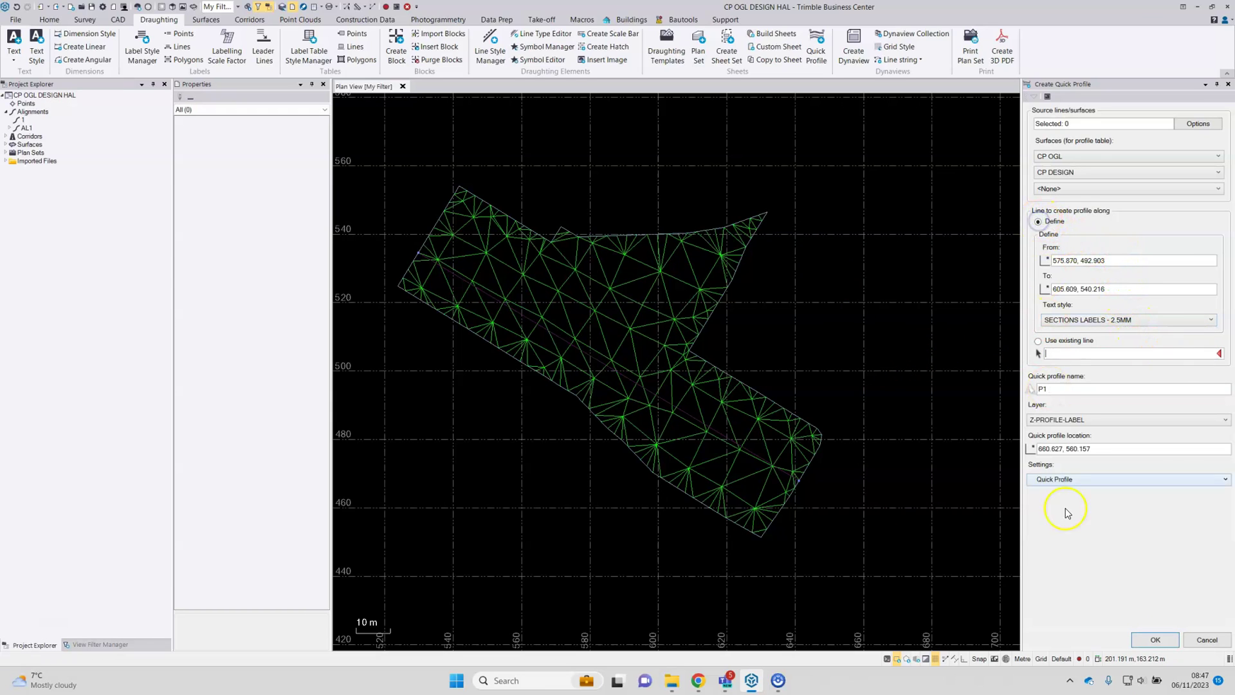
Create the P1 quick profile and pan along it to inspect its station labels
click(828, 322)
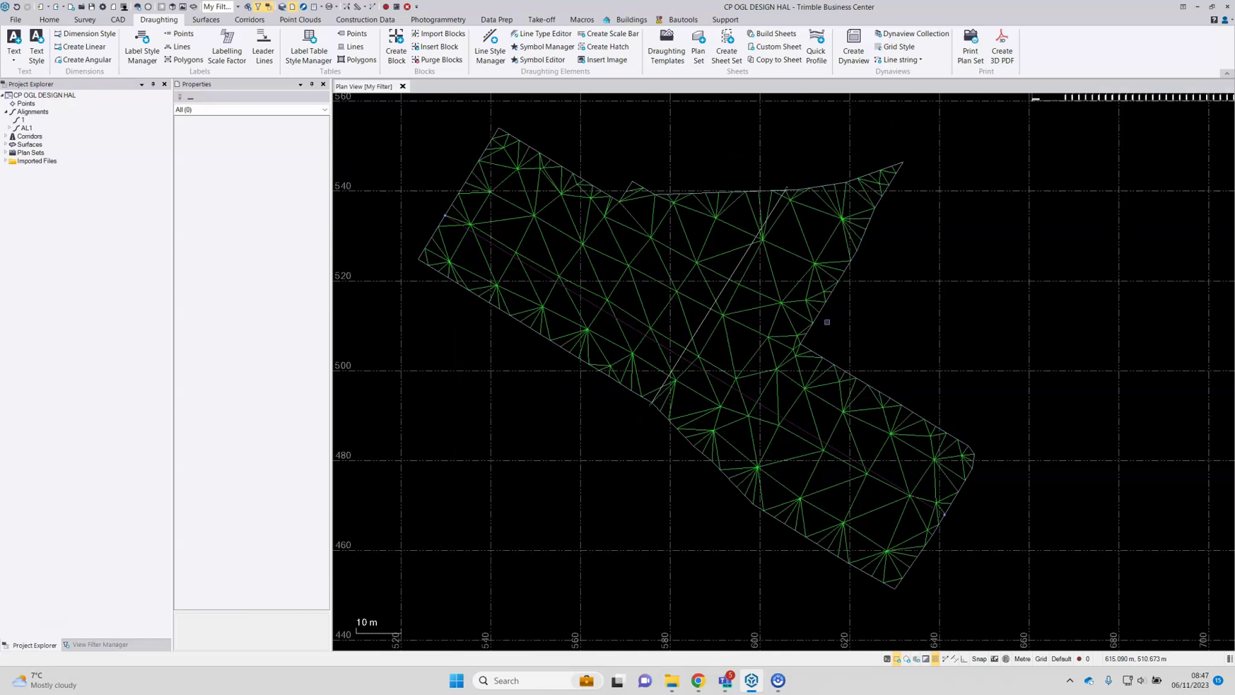
middle_drag(1040, 211, 761, 366)
scroll(886, 251, up, 6)
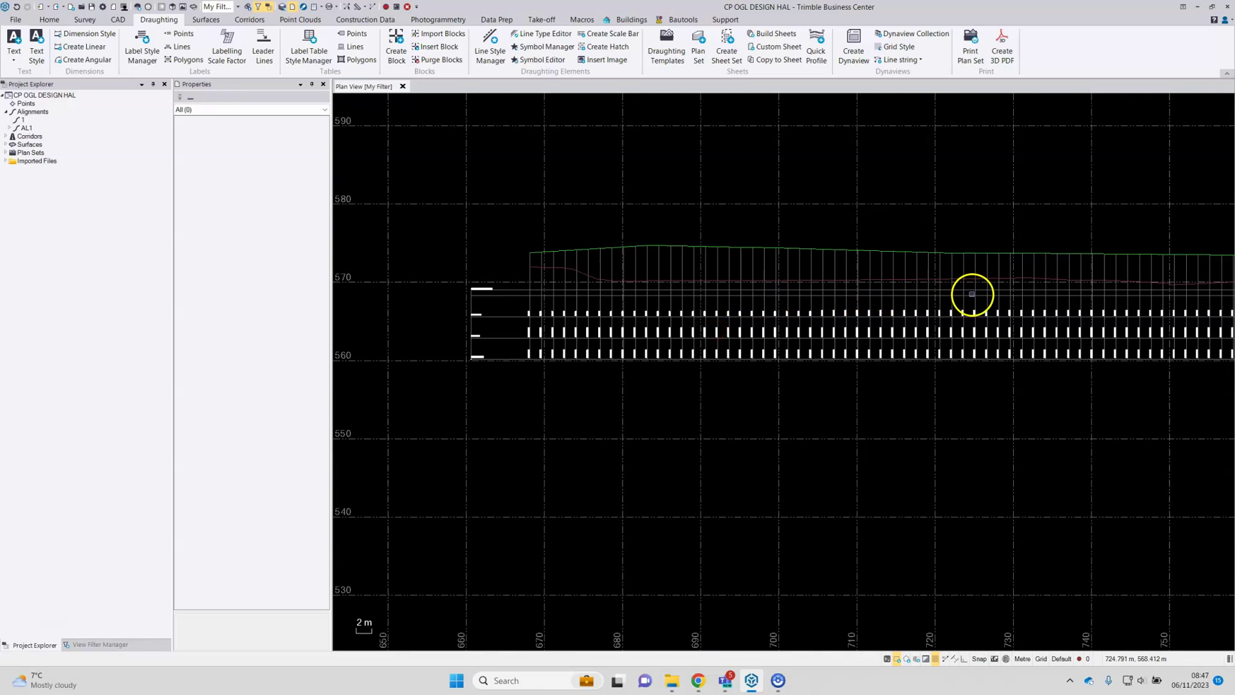
middle_drag(970, 292, 836, 273)
middle_drag(1128, 276, 765, 287)
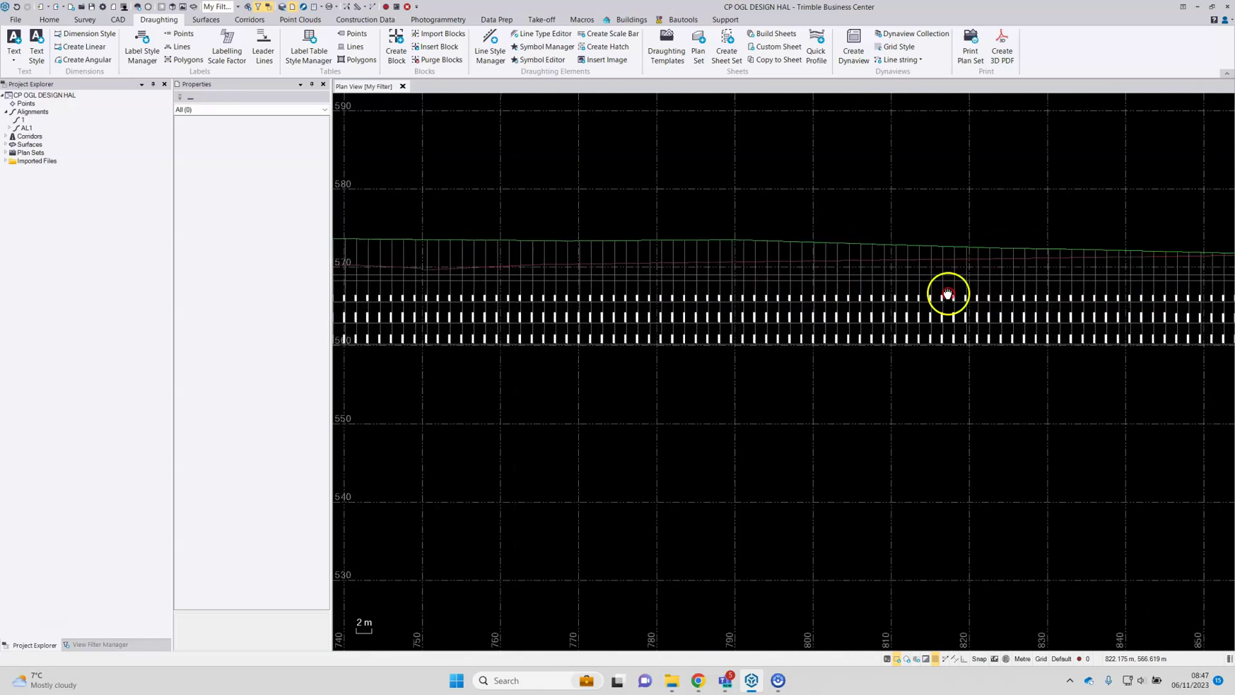
middle_drag(1205, 295, 1012, 295)
scroll(928, 285, up, 2)
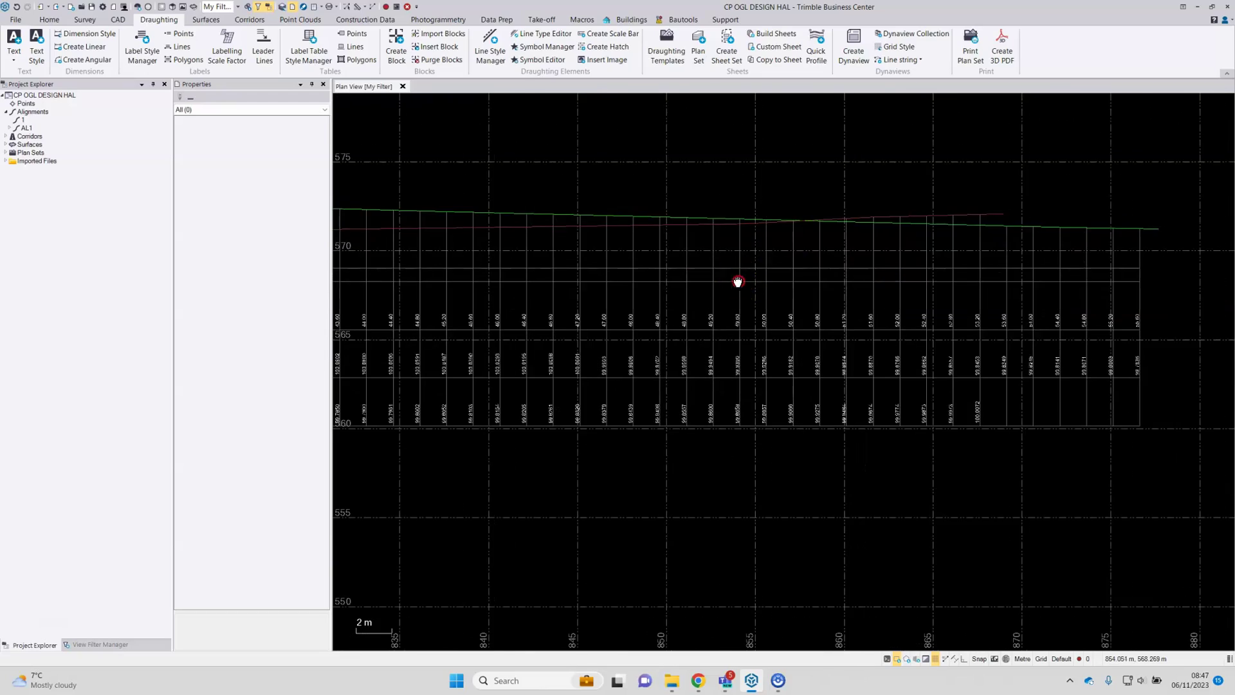
middle_drag(750, 284, 1070, 286)
scroll(951, 349, up, 1)
middle_drag(952, 350, 662, 333)
middle_drag(543, 320, 912, 309)
middle_drag(474, 303, 913, 302)
middle_drag(543, 309, 876, 309)
middle_drag(496, 315, 890, 315)
middle_drag(647, 309, 841, 322)
scroll(731, 328, up, 2)
scroll(656, 394, up, 2)
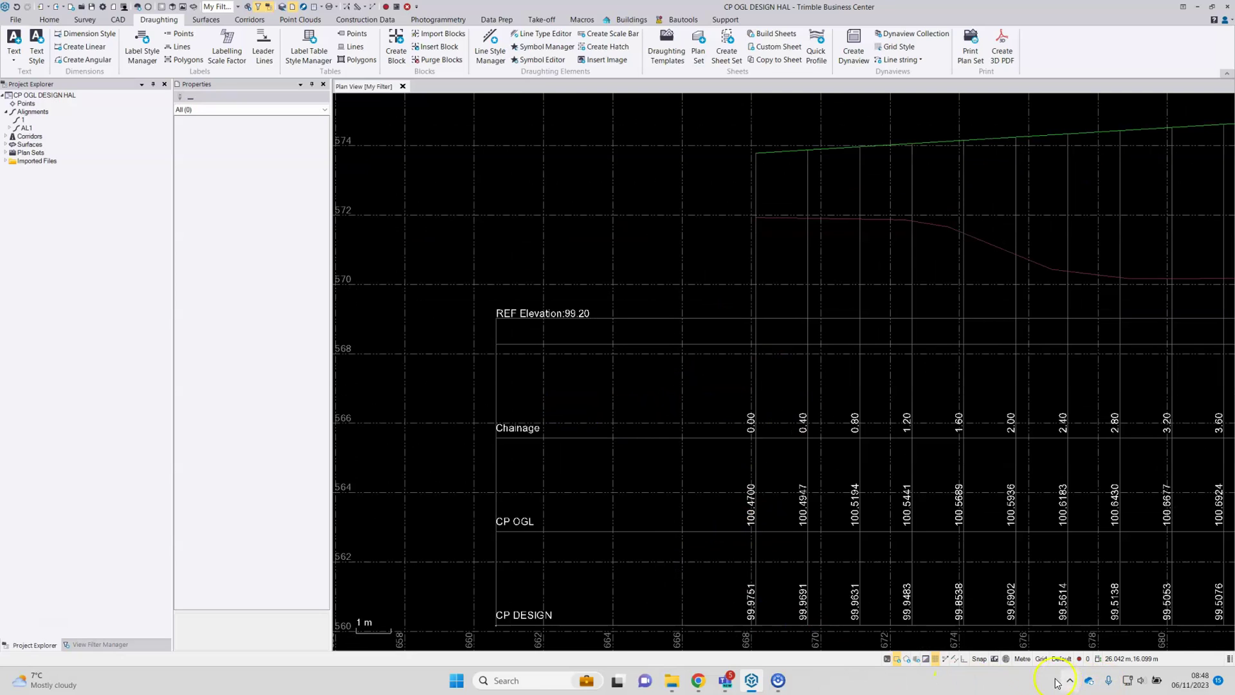
Hide the background grid and pan along the profile's chainage table
click(935, 658)
middle_drag(746, 459, 589, 404)
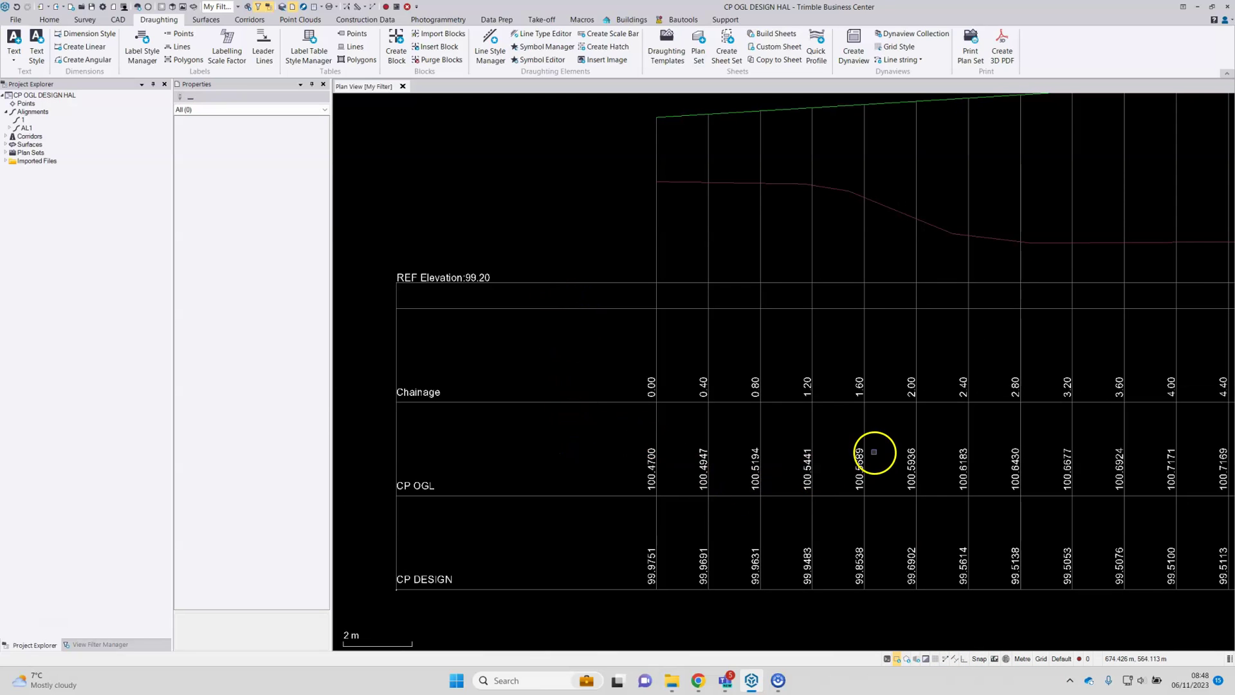
middle_drag(896, 408, 835, 400)
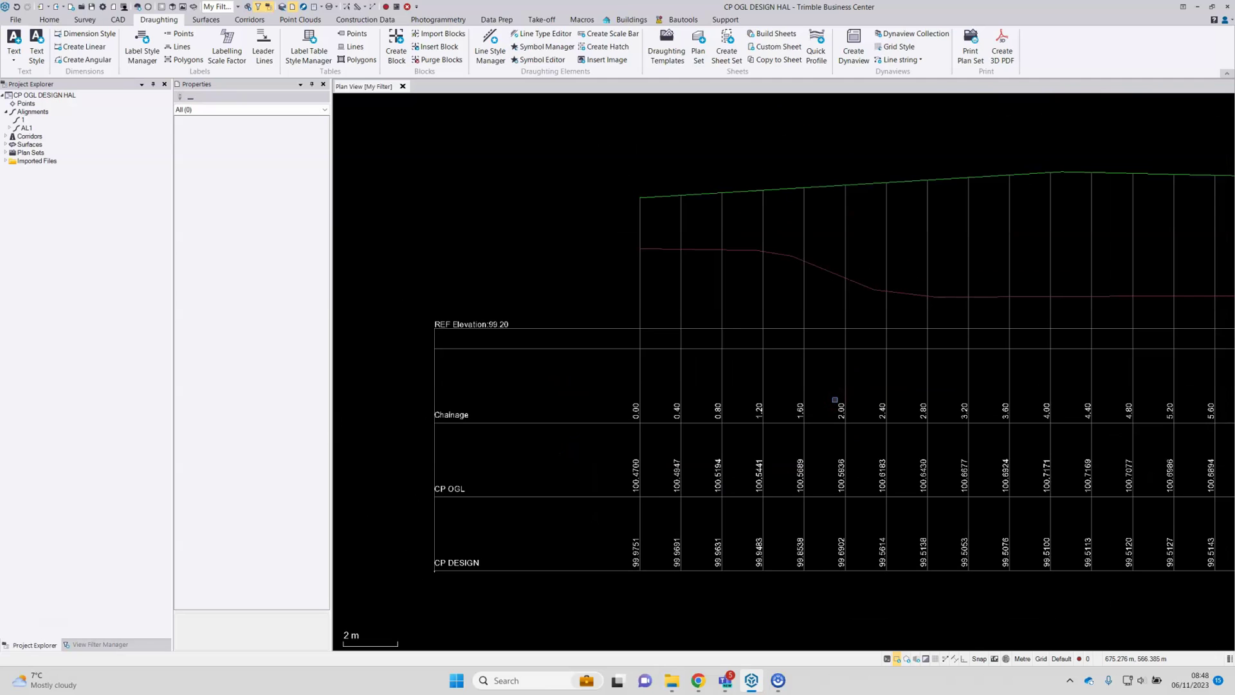
scroll(835, 400, down, 2)
drag(860, 397, 774, 397)
scroll(774, 397, down, 3)
drag(1006, 372, 888, 388)
scroll(887, 389, down, 5)
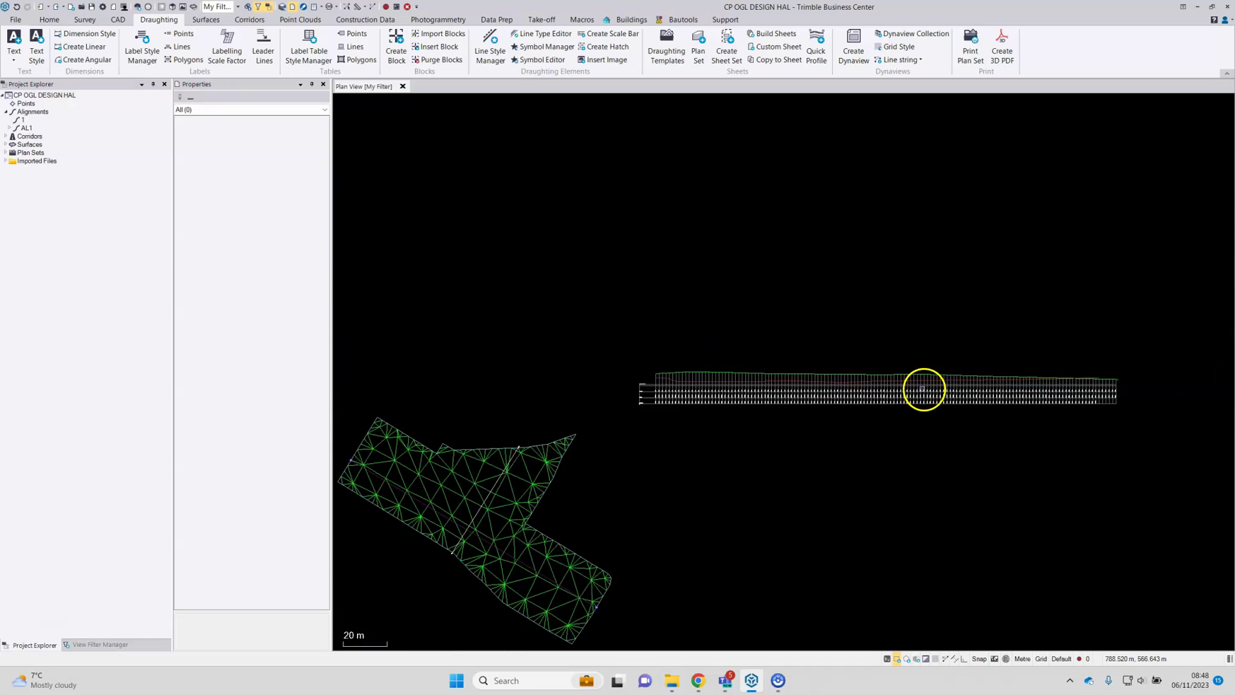
scroll(924, 388, down, 1)
middle_drag(924, 388, 899, 322)
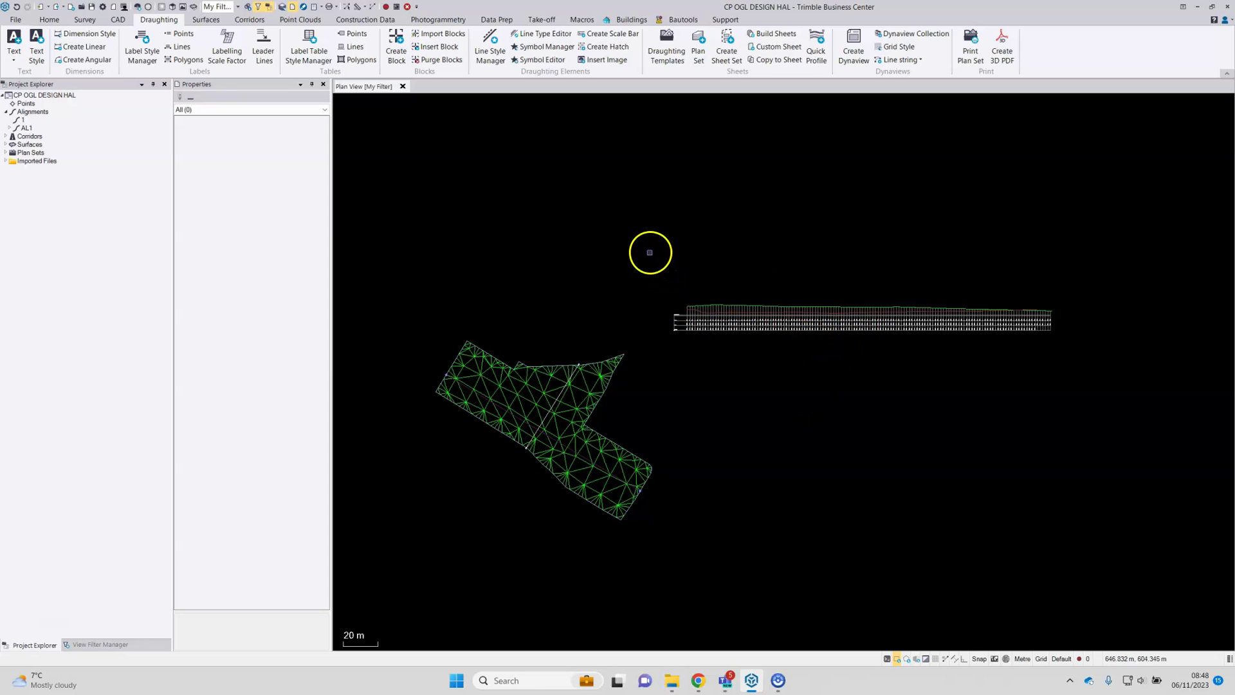
drag(650, 252, 1118, 395)
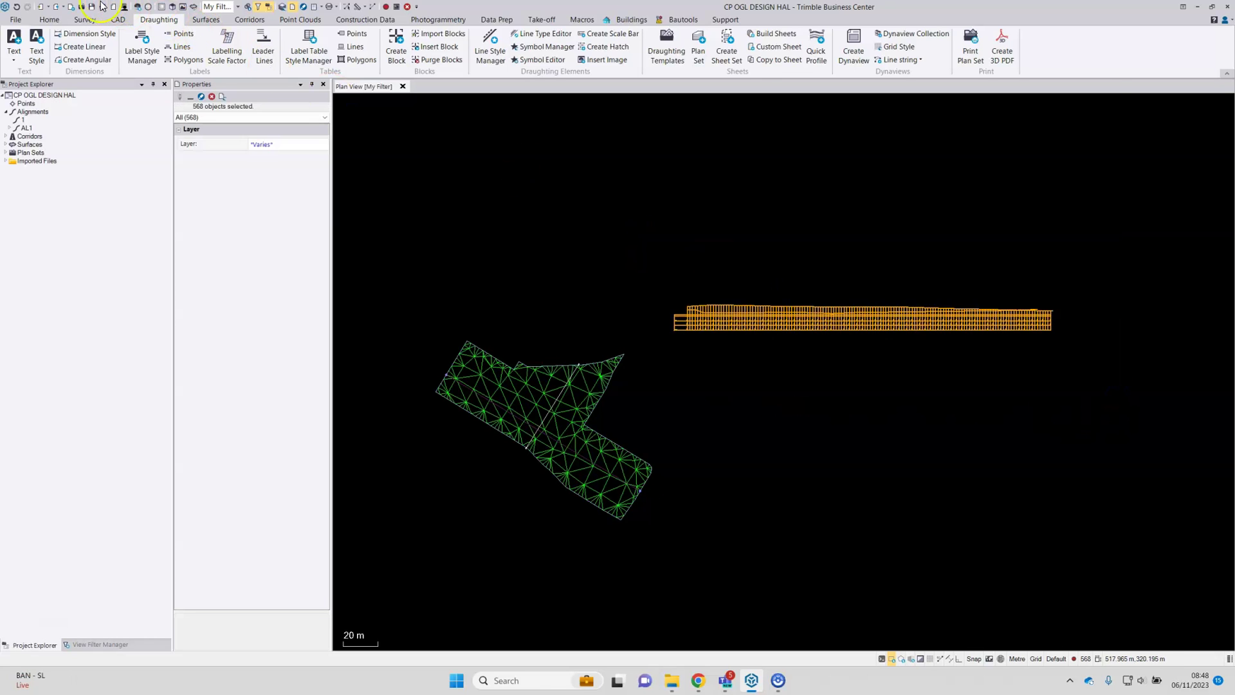
click(52, 19)
click(50, 39)
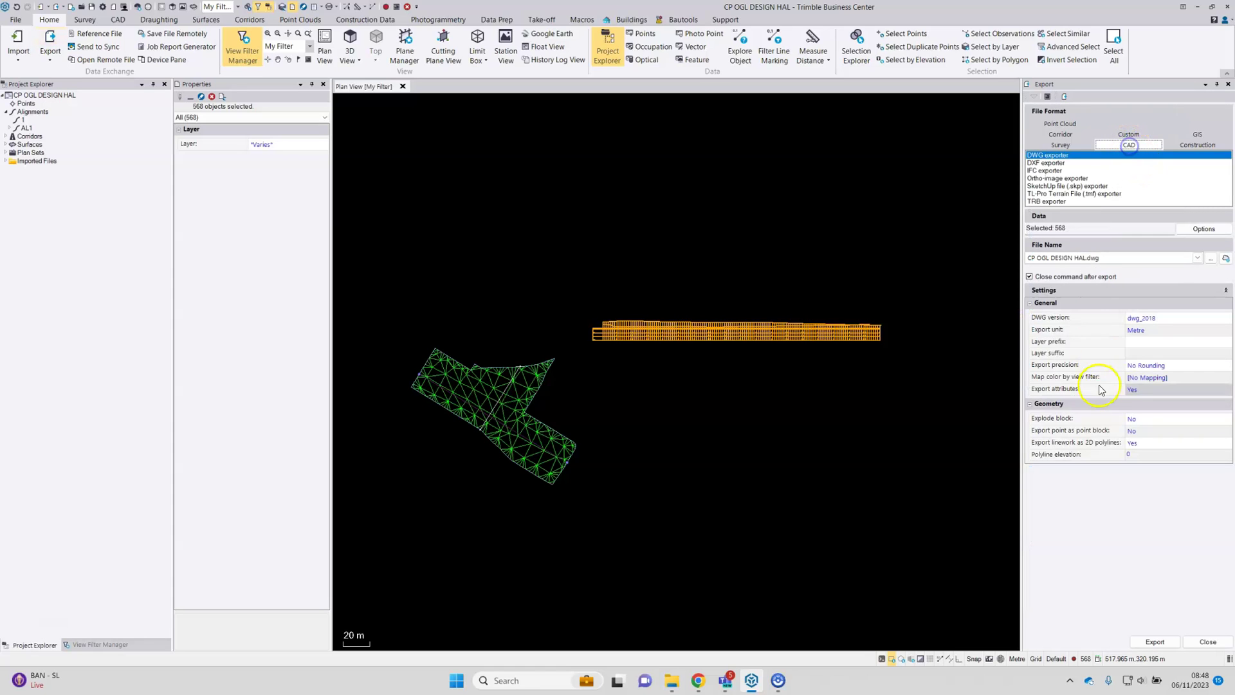
click(1207, 641)
click(843, 526)
middle_drag(691, 452, 864, 419)
Zoom in on the triangulated surface in the plan view
scroll(739, 378, up, 3)
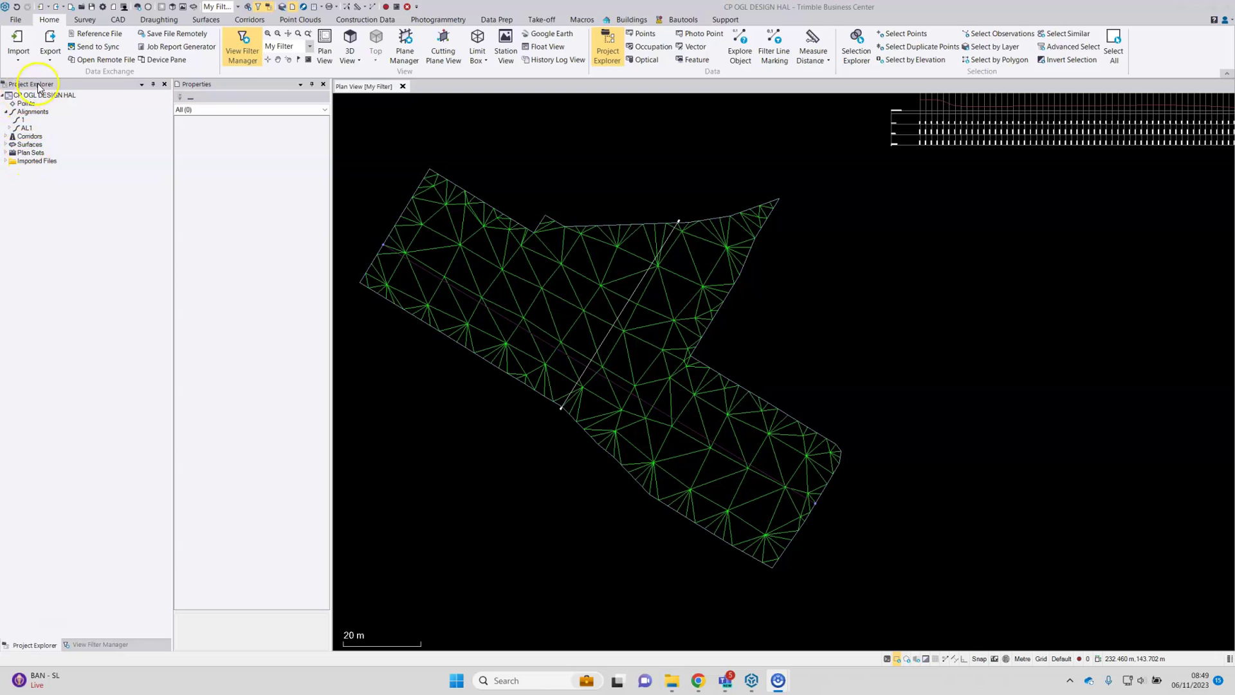
Expand Plan Sets, inspect the Quick Profile plan set, and pan across the profile
double_click(35, 153)
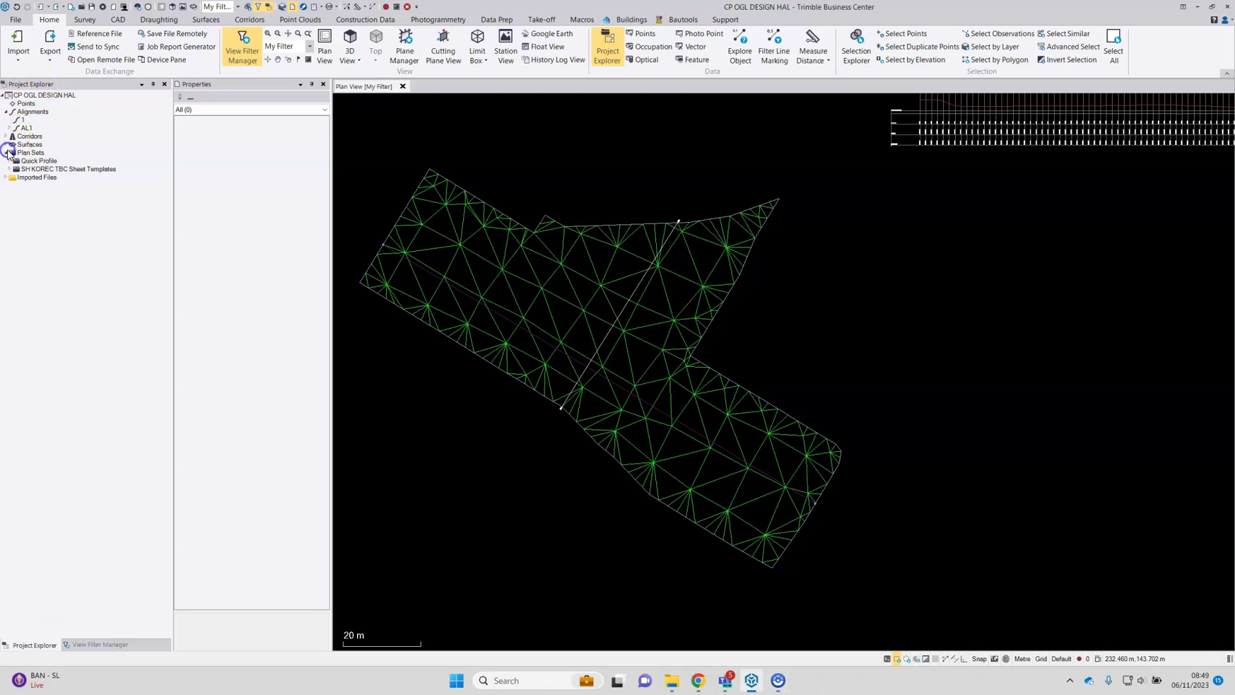
click(41, 161)
click(47, 164)
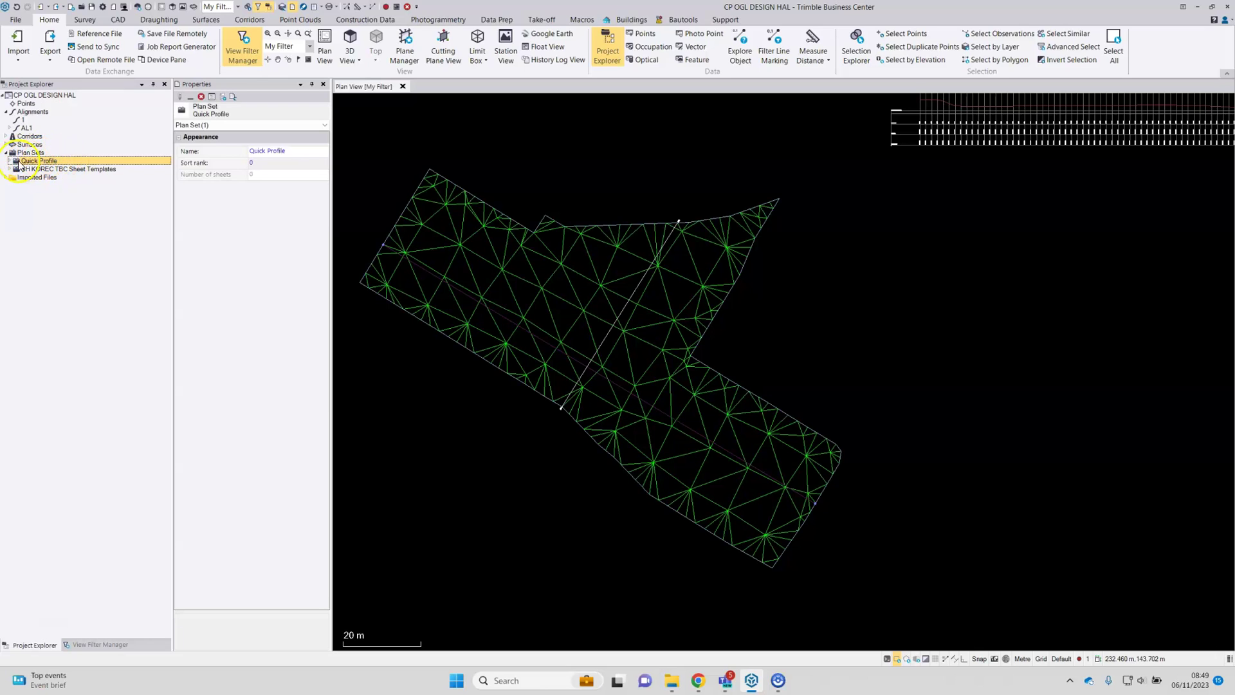
middle_drag(1007, 148, 999, 253)
scroll(985, 203, up, 3)
scroll(987, 201, down, 1)
middle_drag(992, 206, 833, 191)
scroll(834, 191, down, 1)
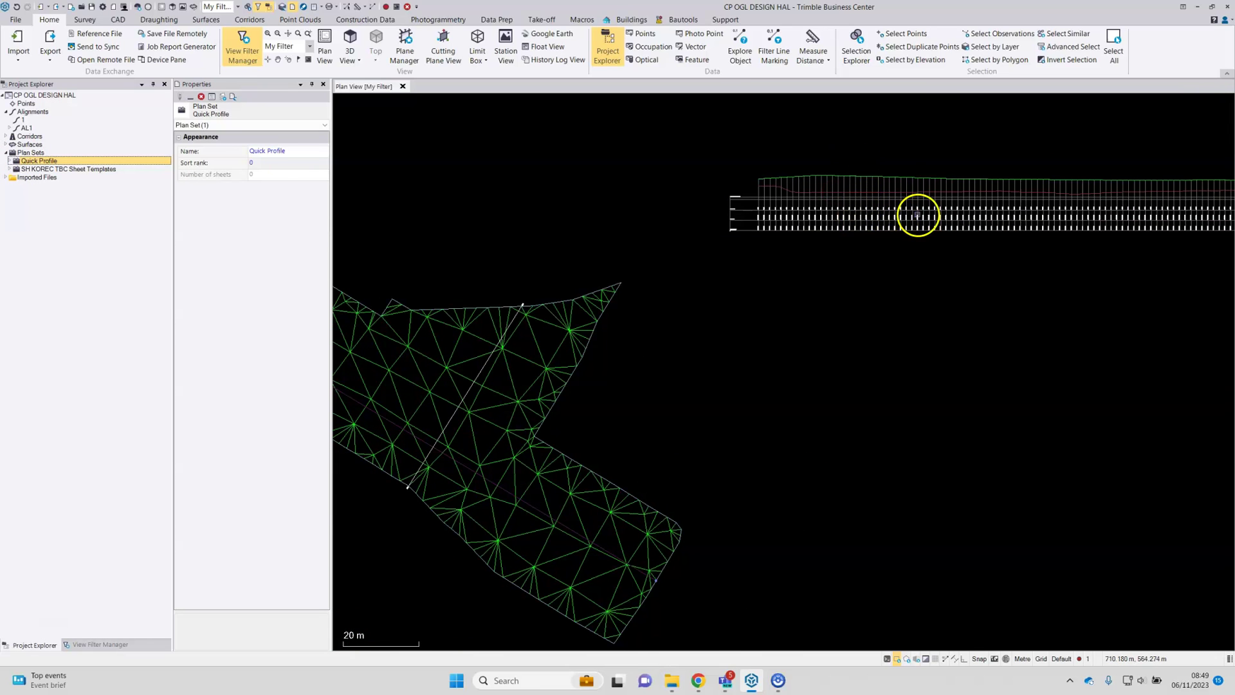
middle_drag(479, 226, 662, 220)
Expand SH KOREC TBC Sheet Templates and inspect the A0 Profile and A3 L properties
click(101, 170)
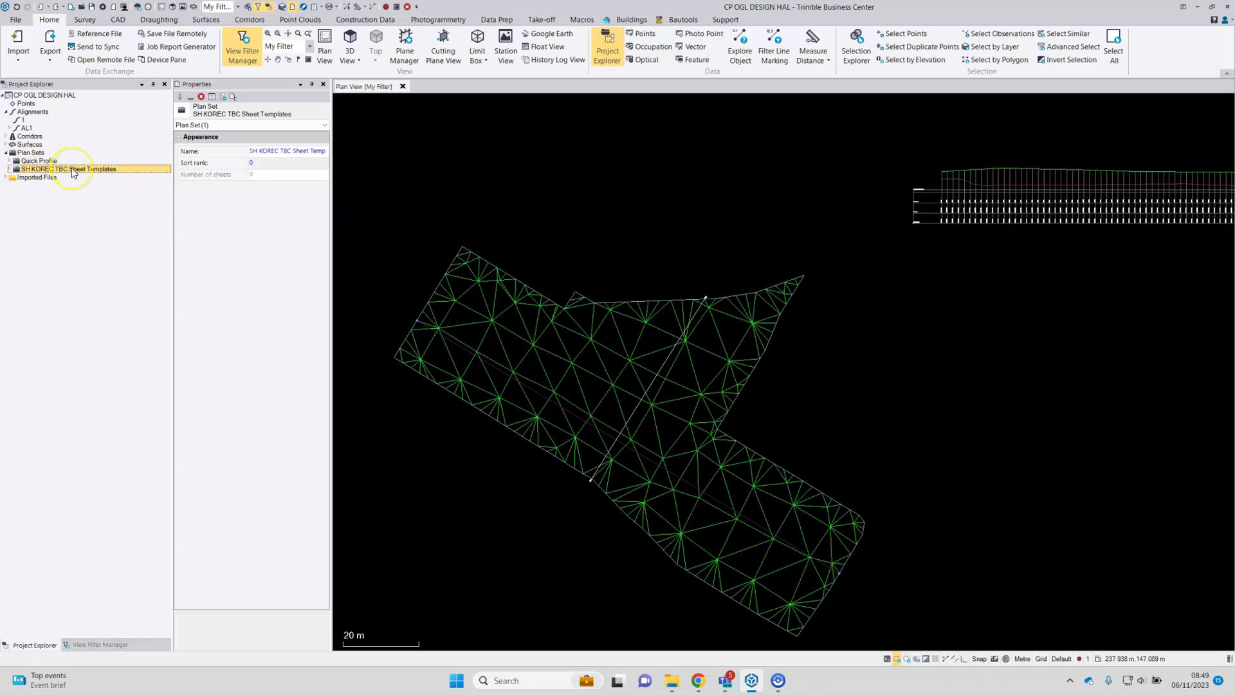
click(9, 168)
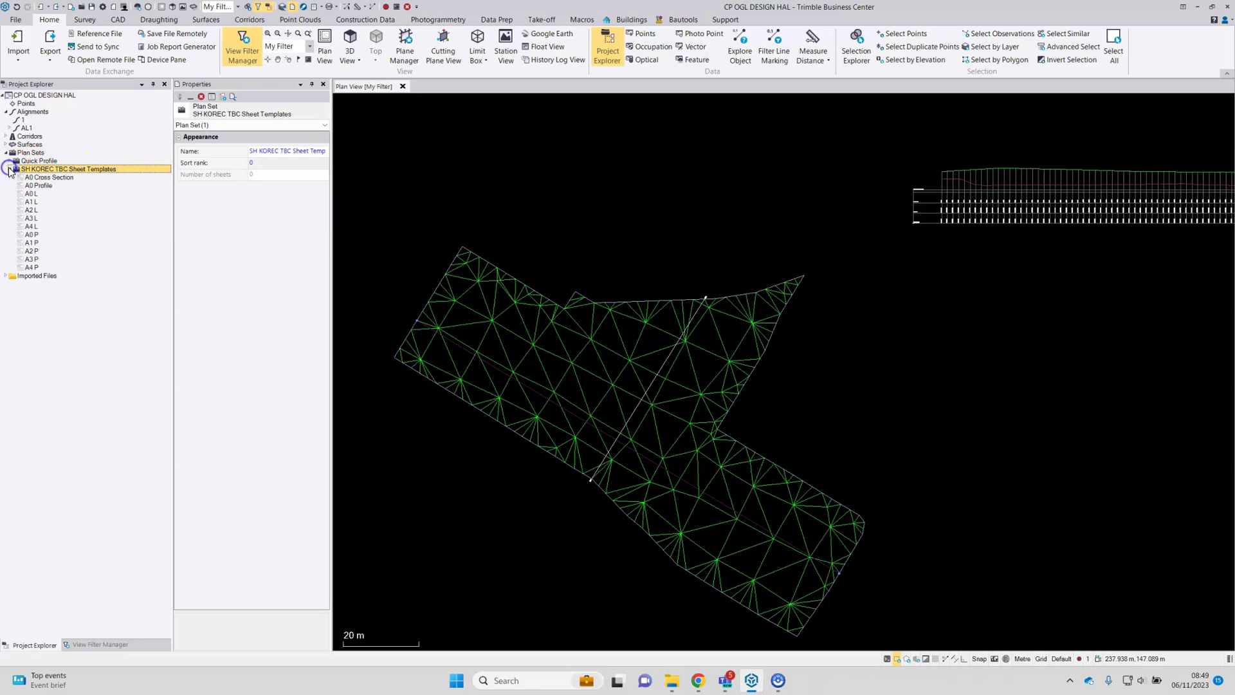
click(44, 185)
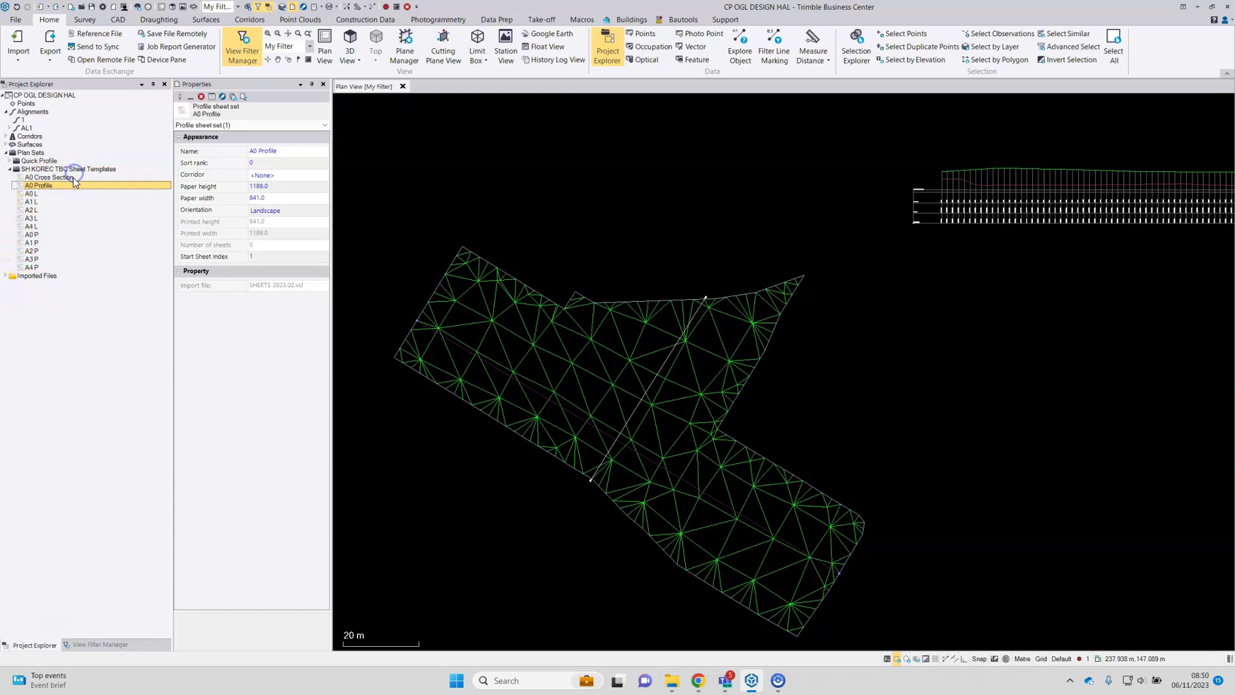
click(36, 218)
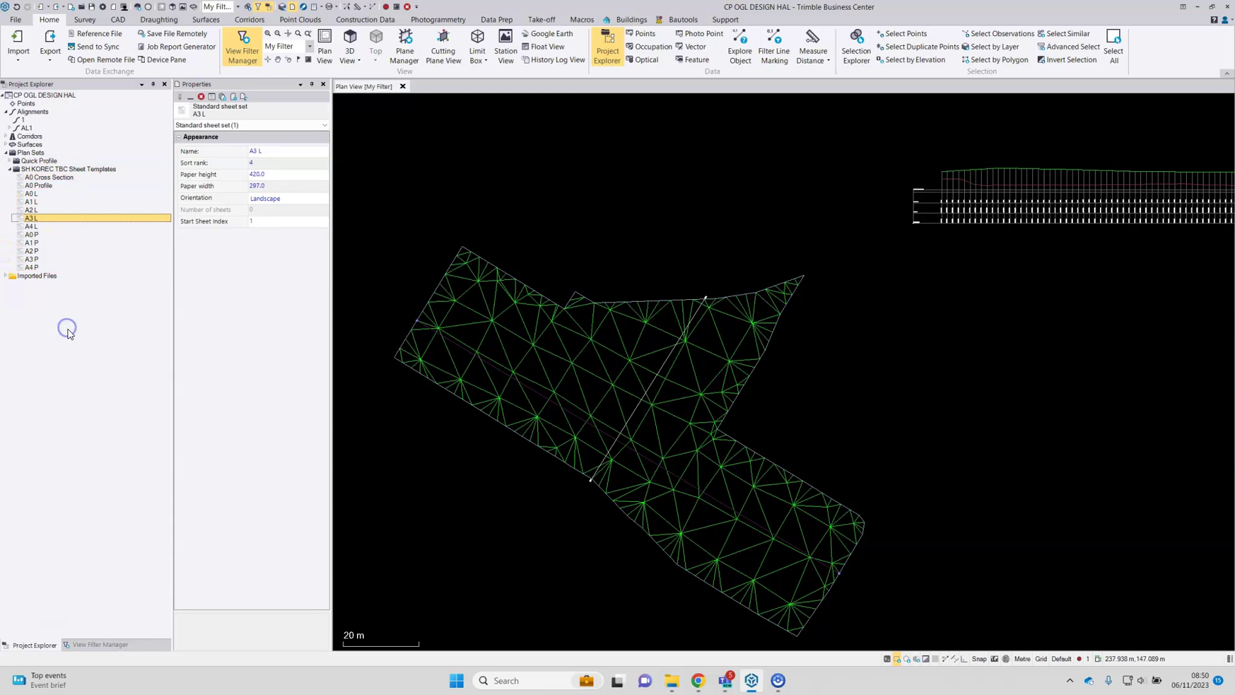
click(119, 330)
middle_drag(426, 367, 434, 332)
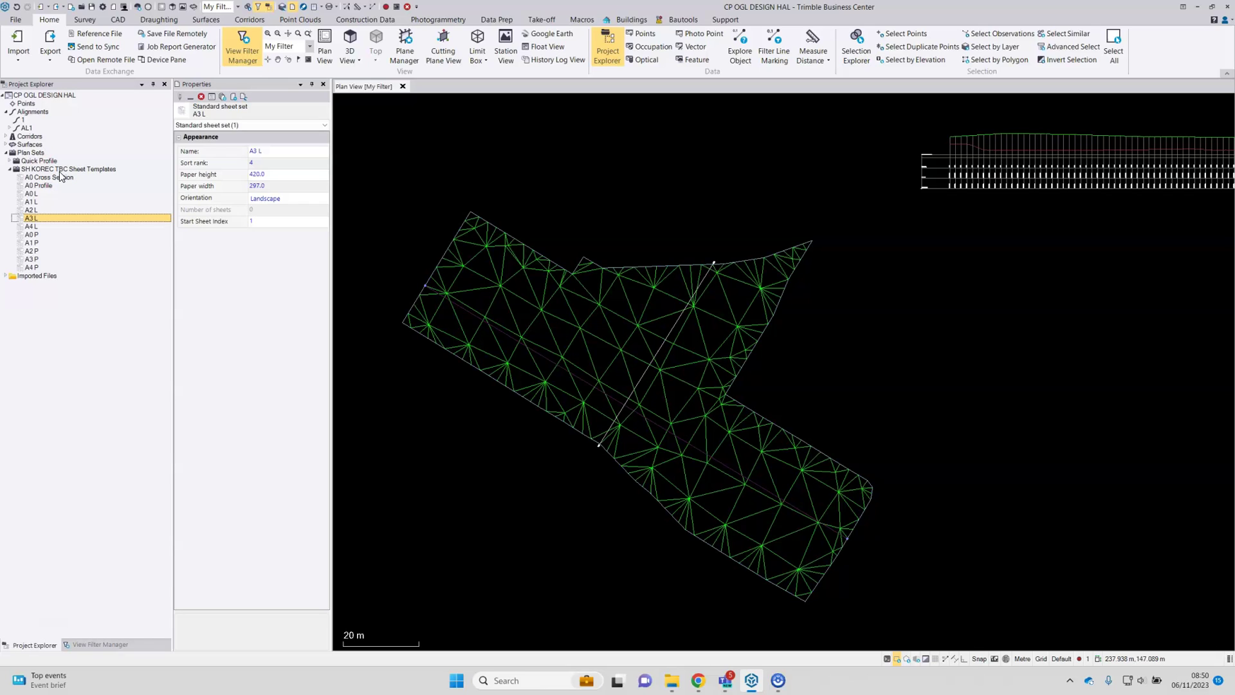
middle_drag(703, 343, 711, 301)
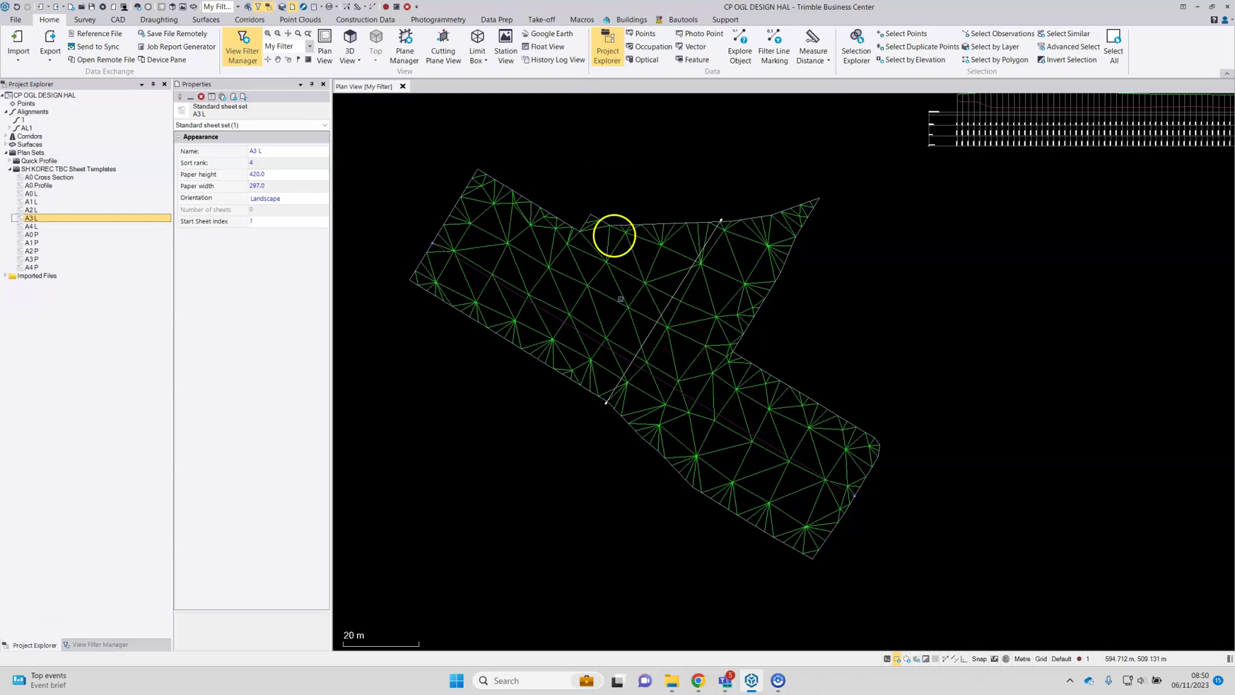
Create alignment AL2 via Corridors > Create Alignment, keeping Define individual segments
click(249, 19)
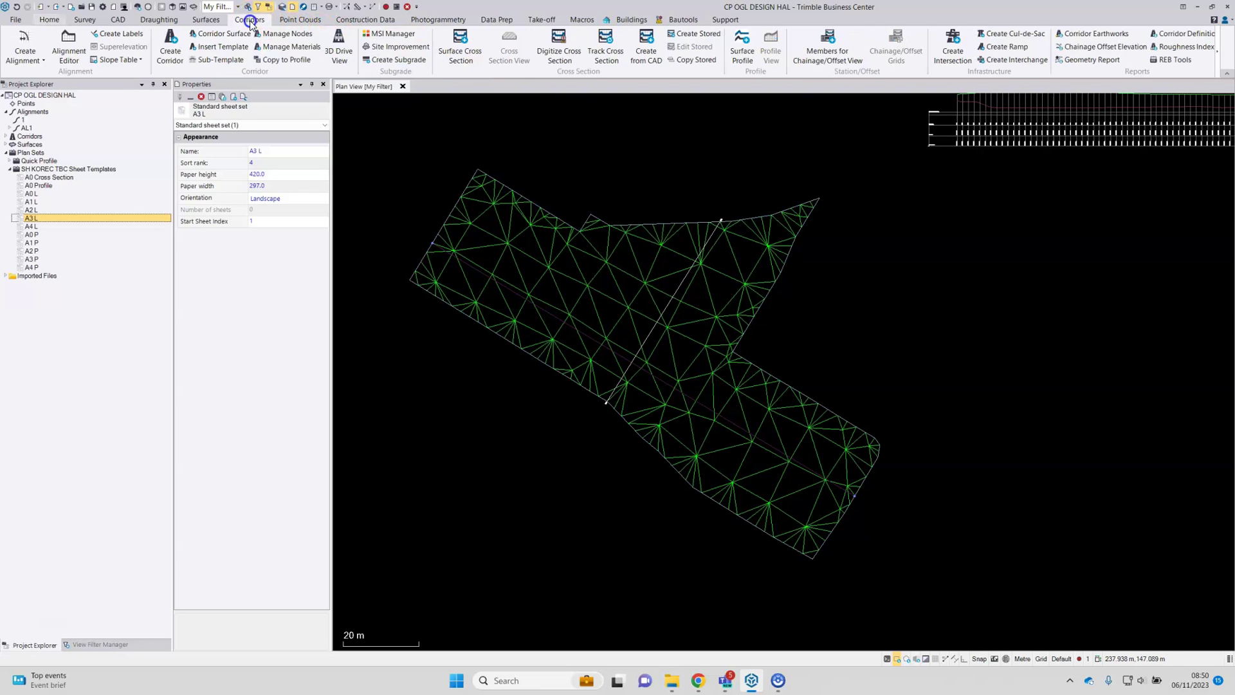
click(22, 40)
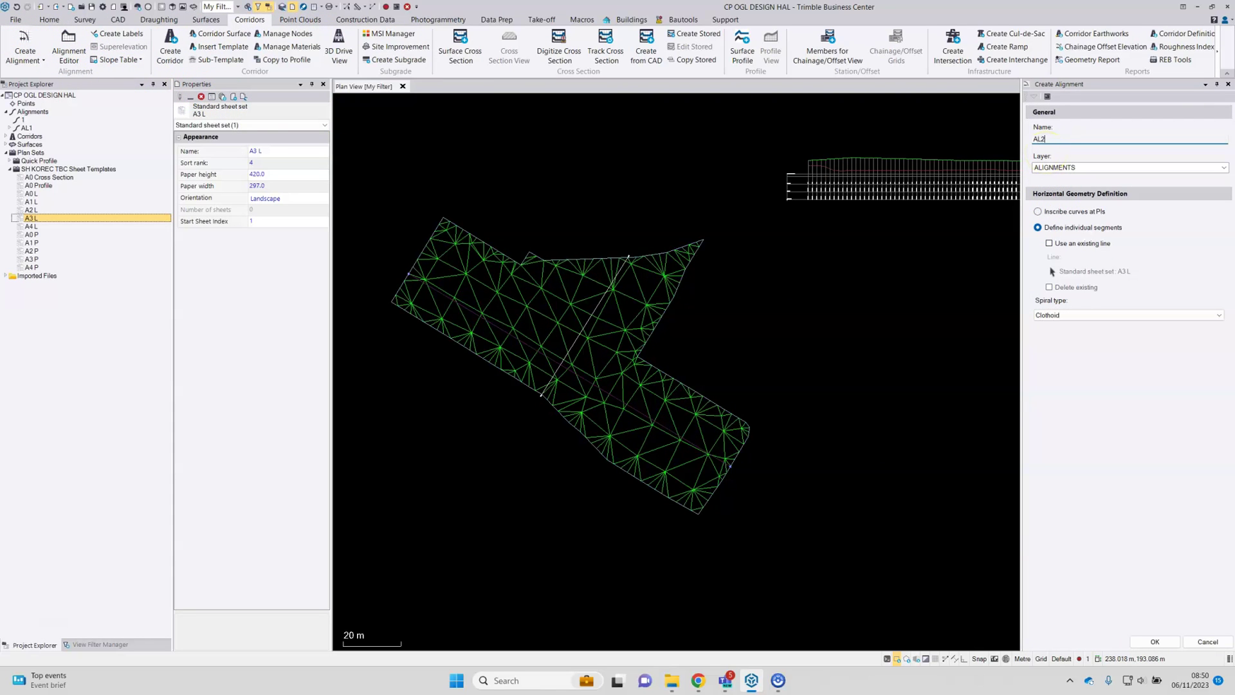
click(1075, 248)
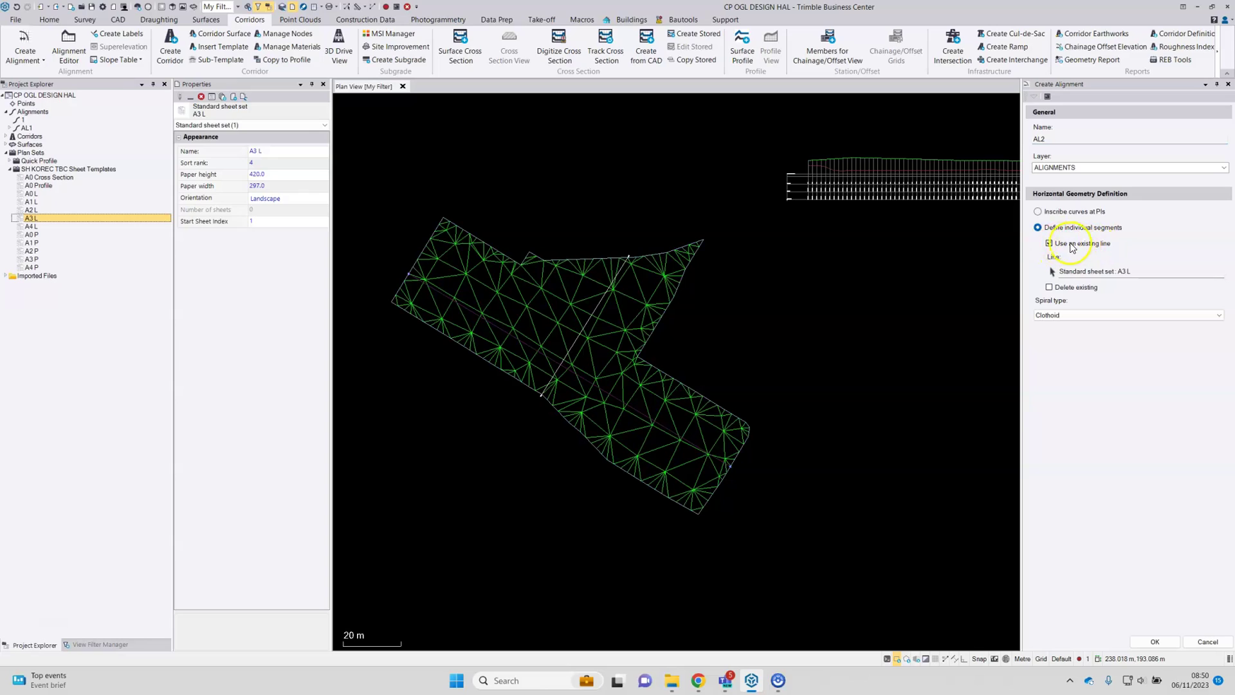
click(1062, 248)
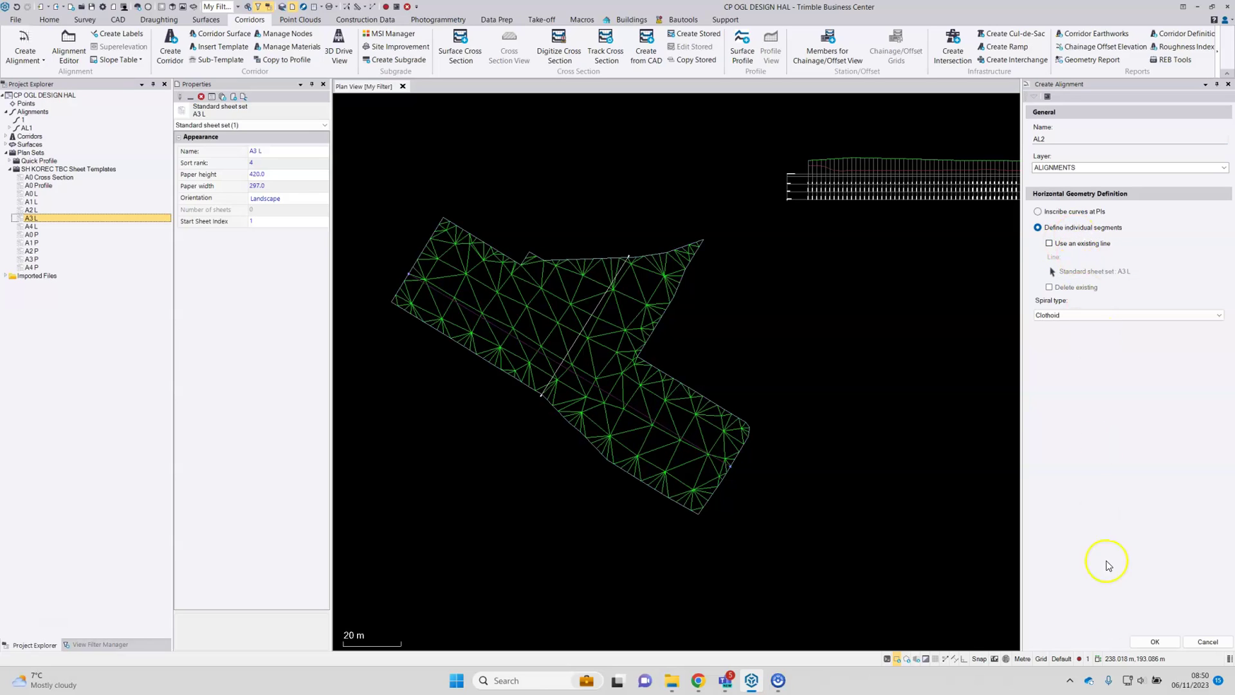
click(1154, 642)
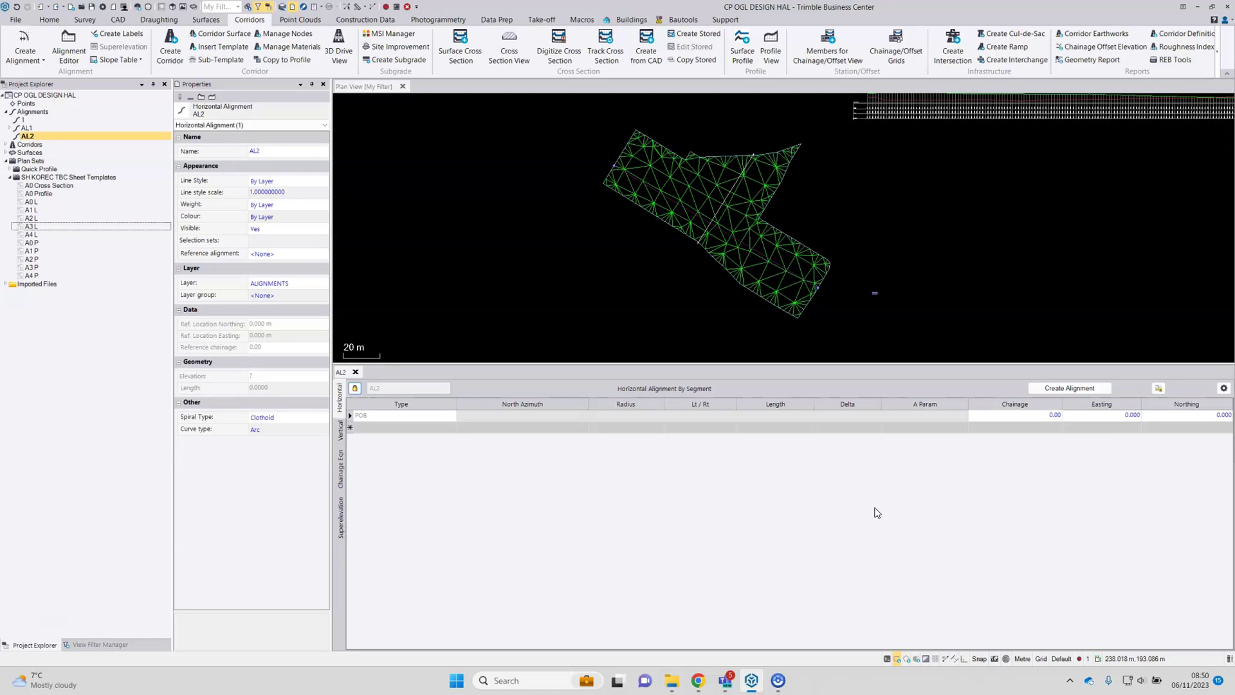
Set the AL2 POB at chainage 0.00 to a point picked on the surface
click(353, 413)
click(340, 399)
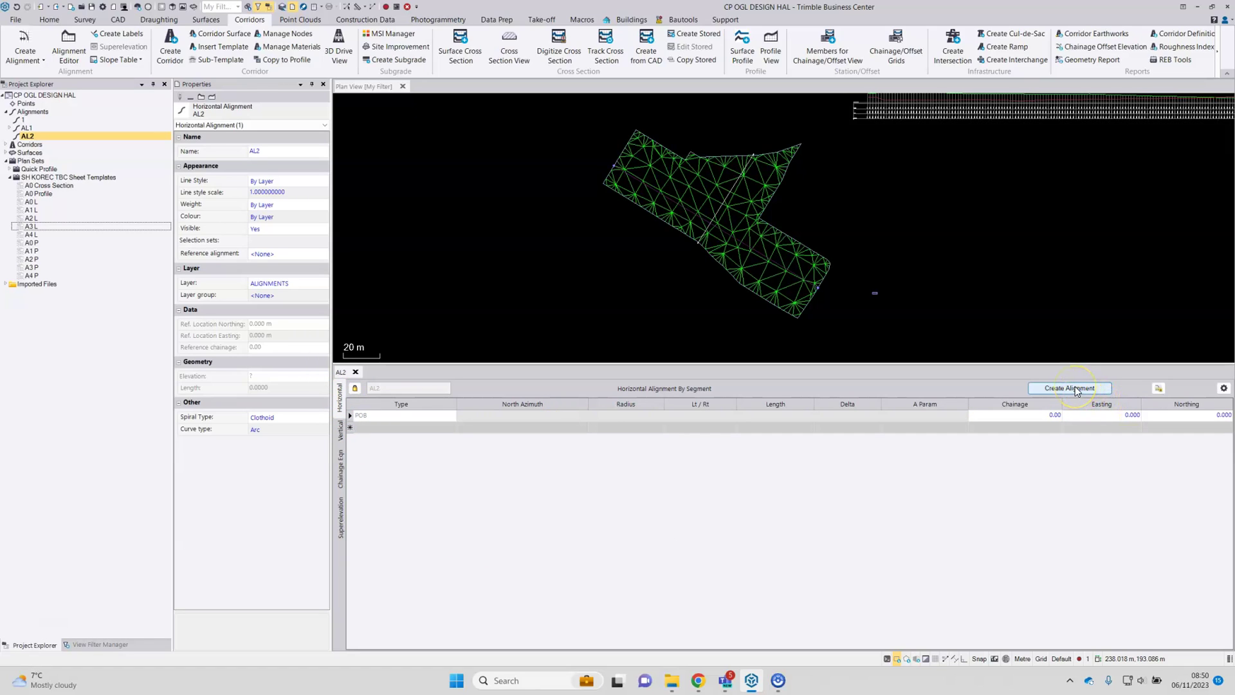
click(1032, 417)
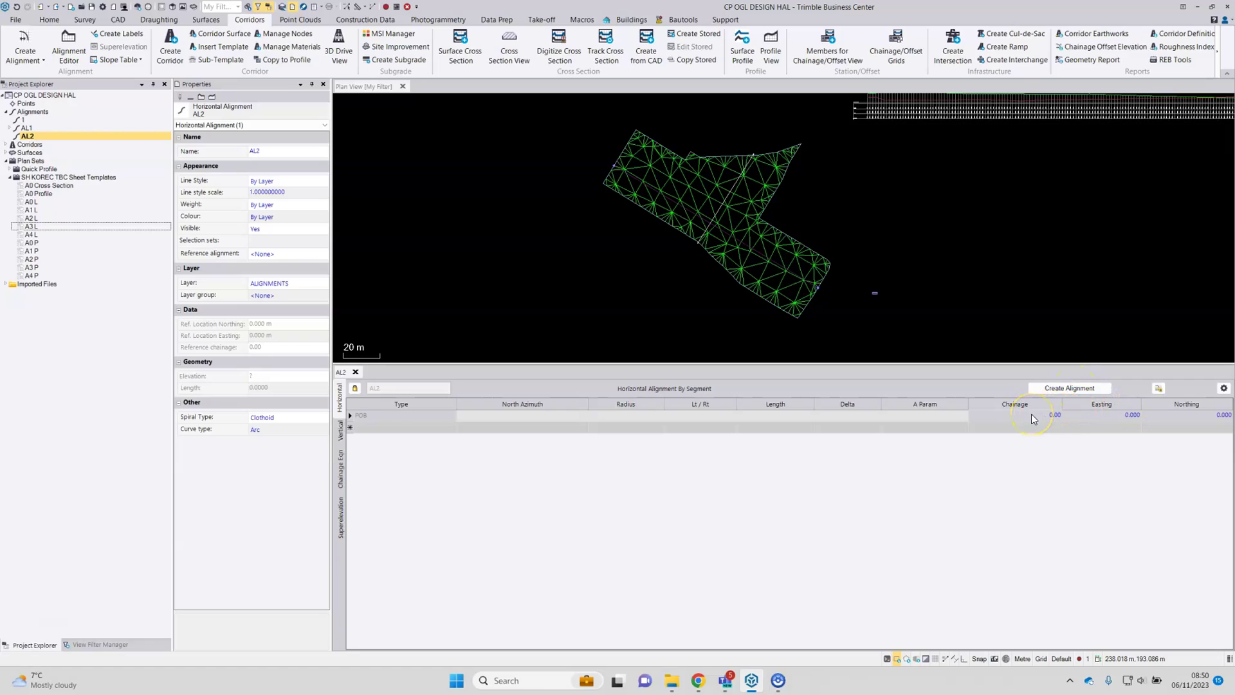
click(1133, 416)
click(1133, 418)
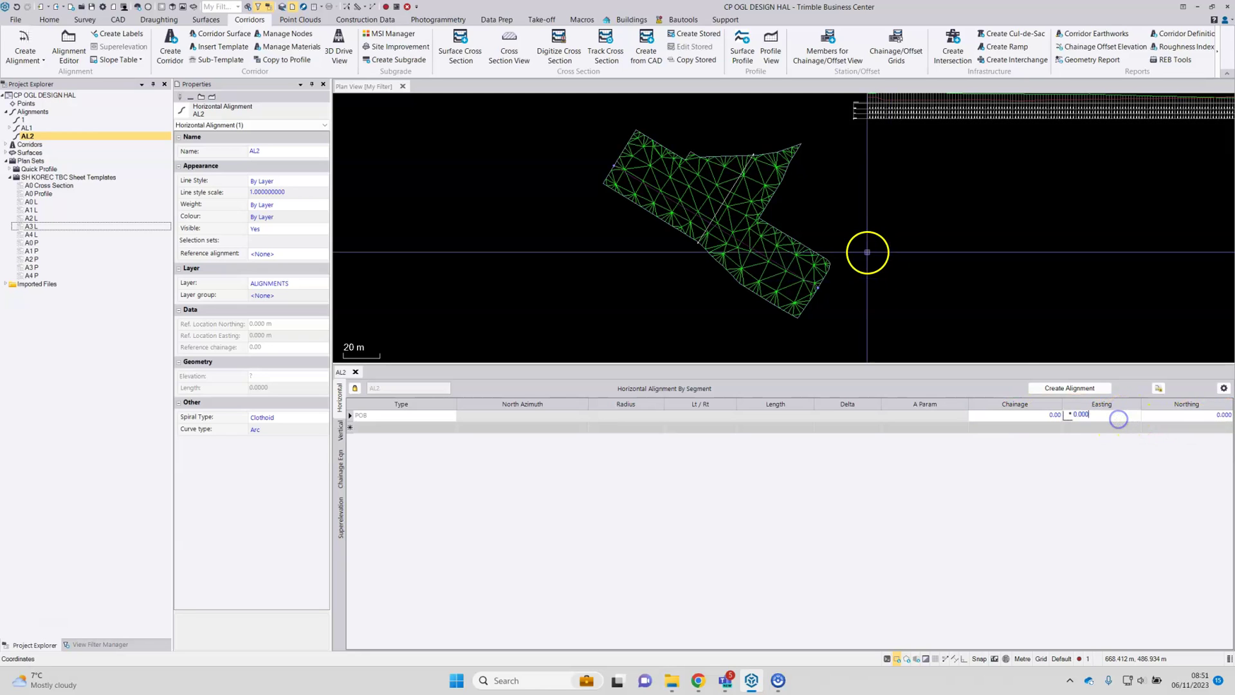
scroll(696, 231, up, 5)
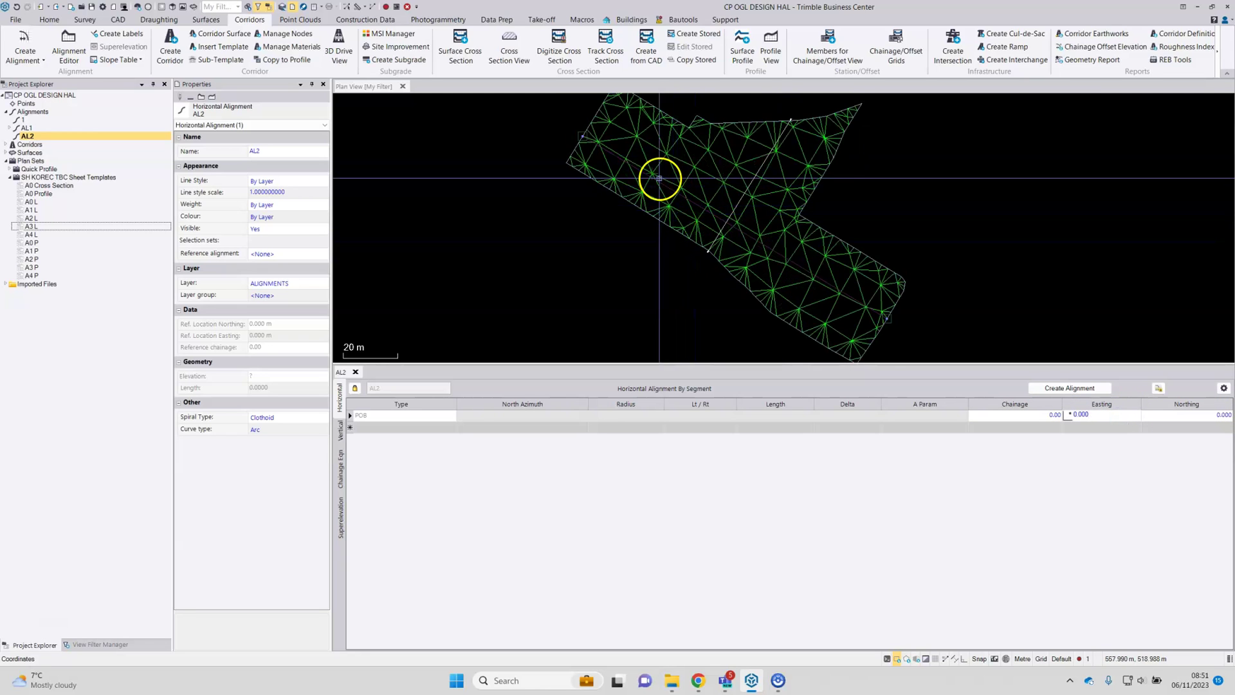
scroll(661, 210, up, 5)
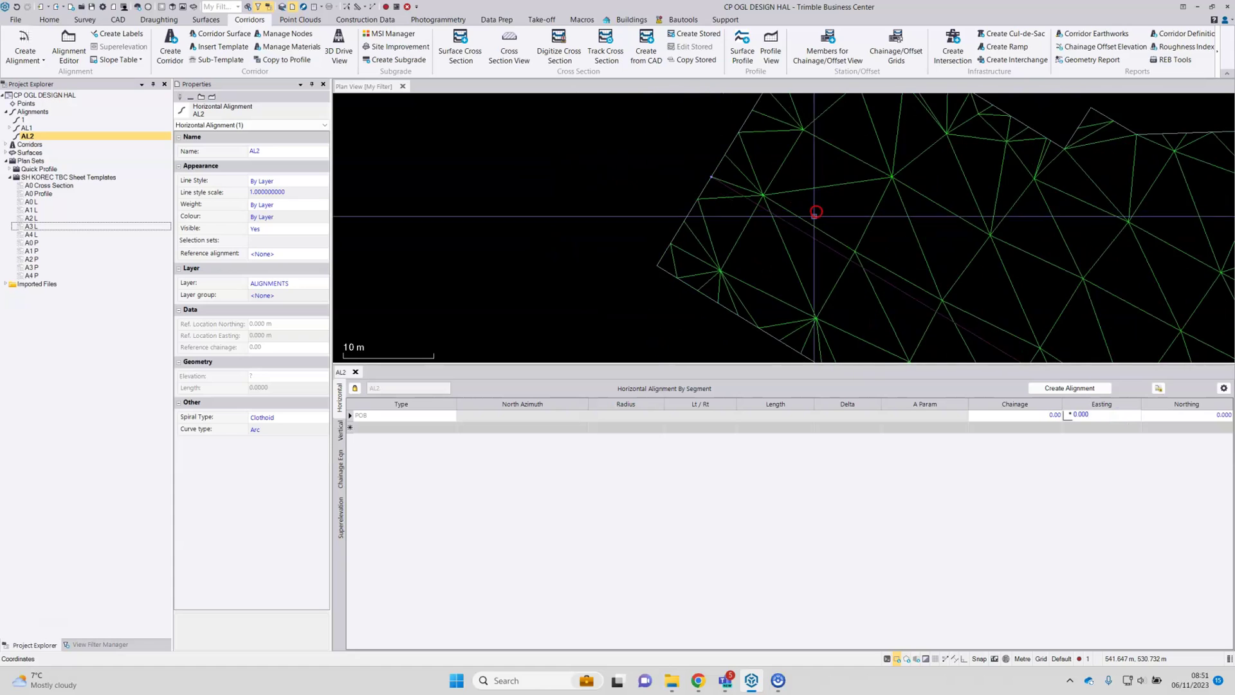
scroll(835, 196, down, 5)
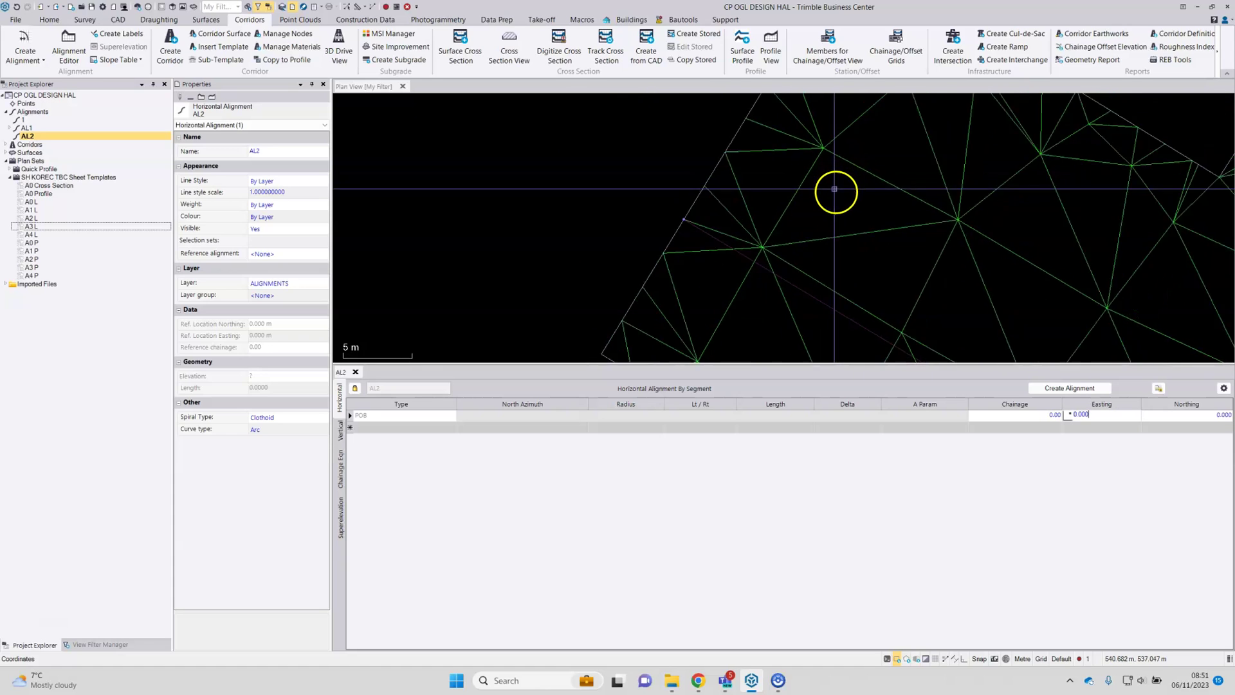
scroll(764, 215, up, 3)
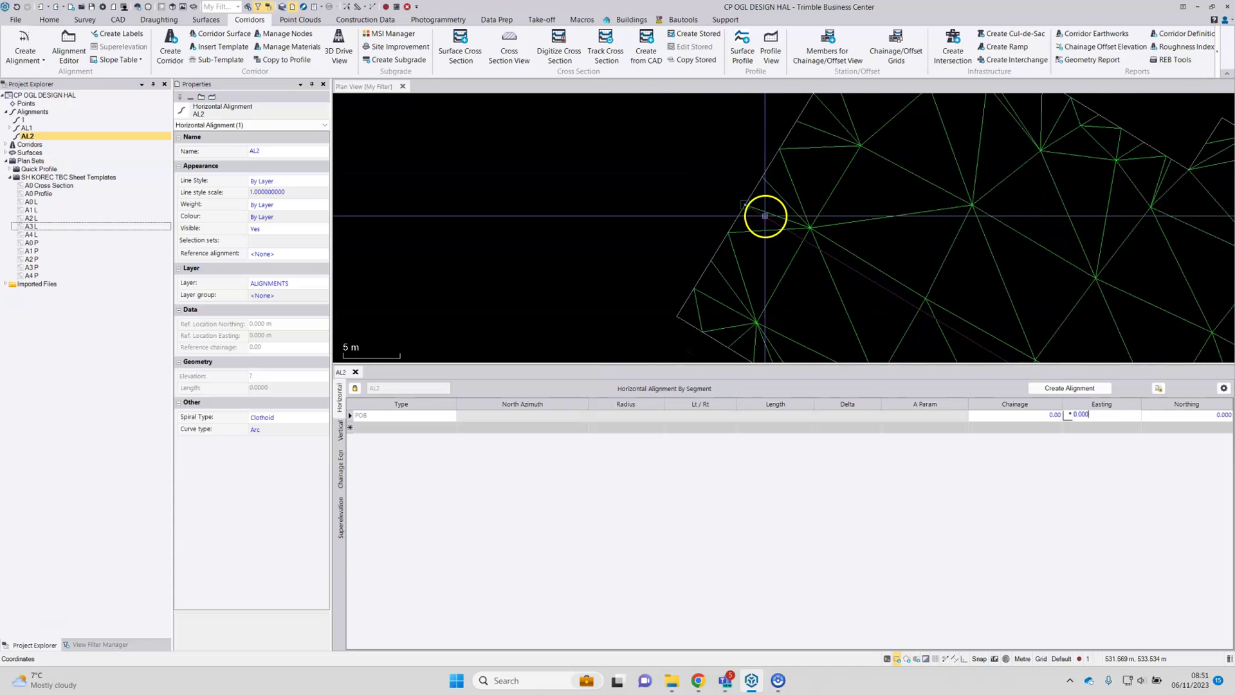
click(716, 238)
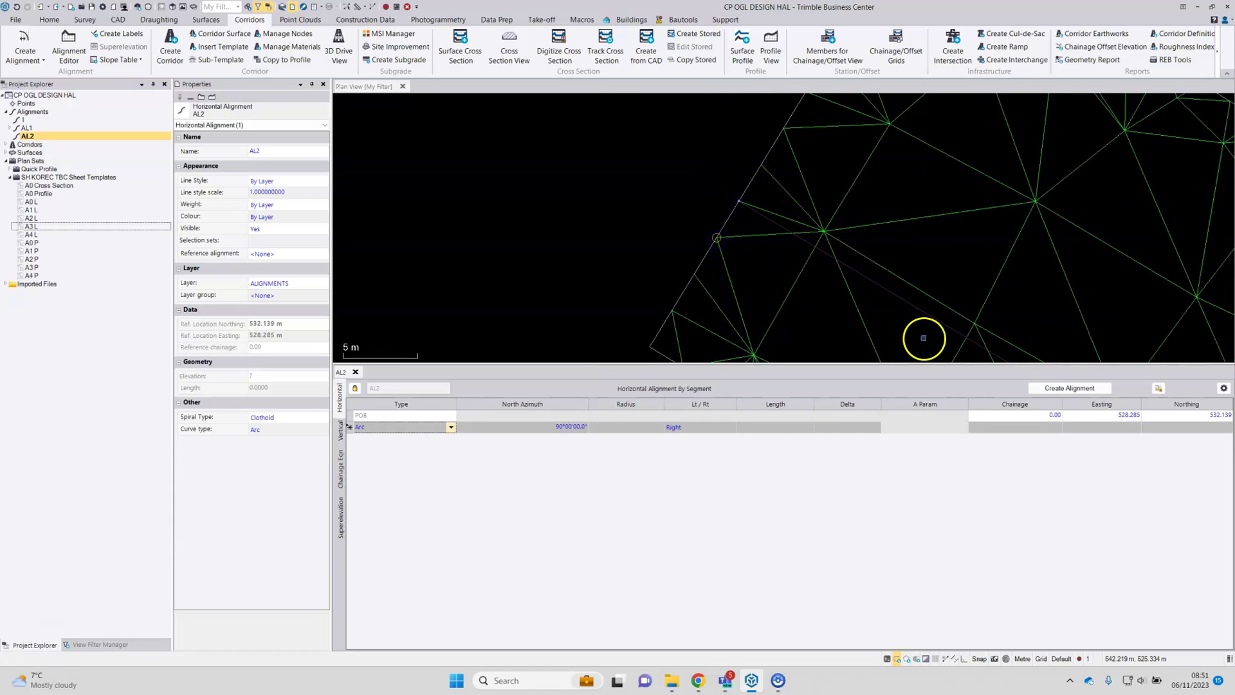
scroll(778, 232, down, 2)
scroll(890, 261, down, 2)
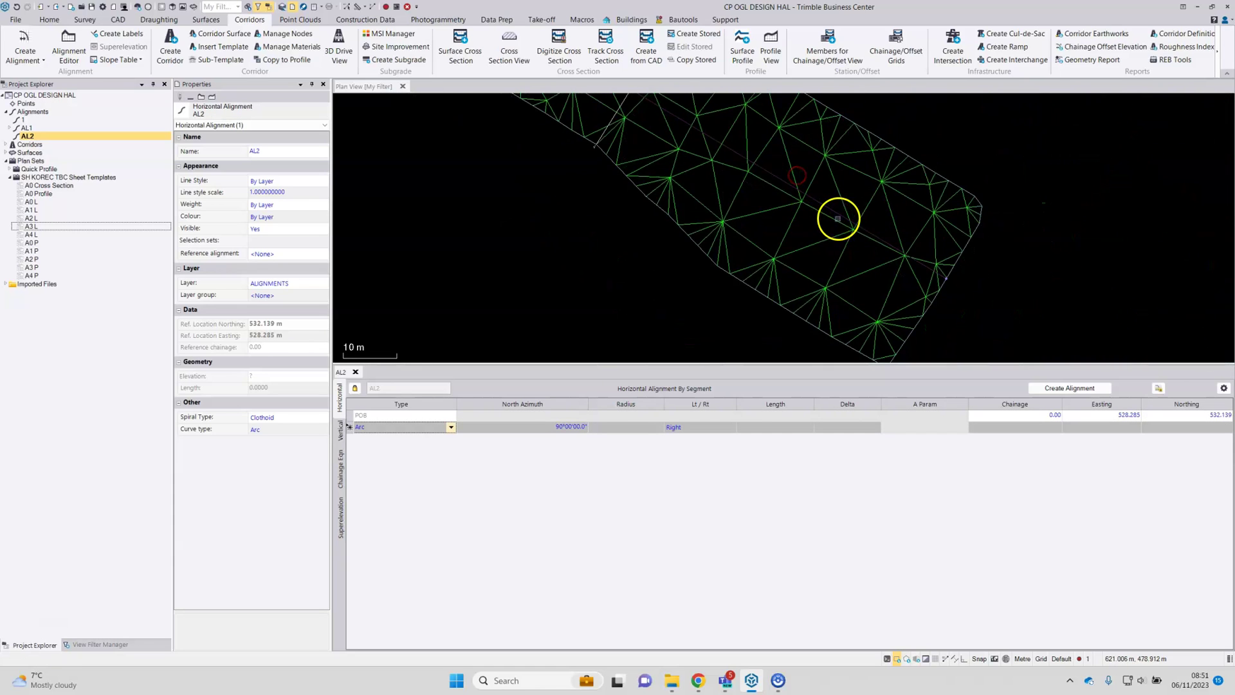
Add a 129.7993 m line at bearing 121°58'29.2" and close the segment table
click(451, 427)
click(375, 438)
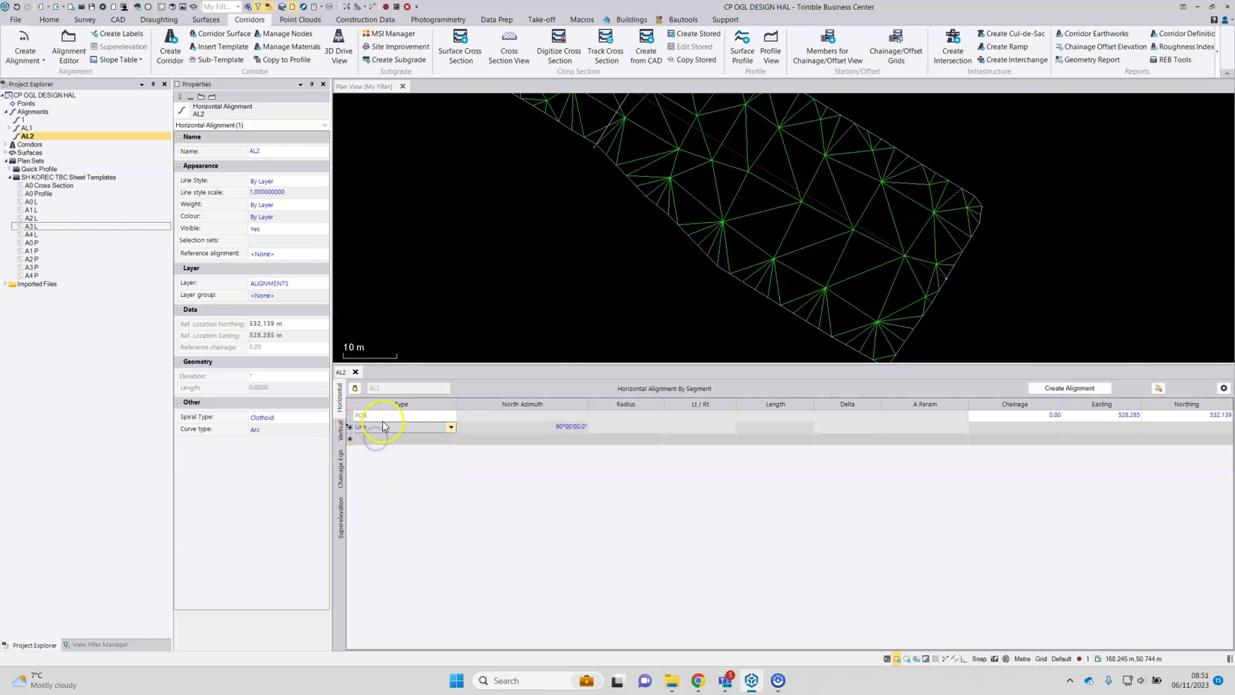
middle_drag(902, 299, 772, 195)
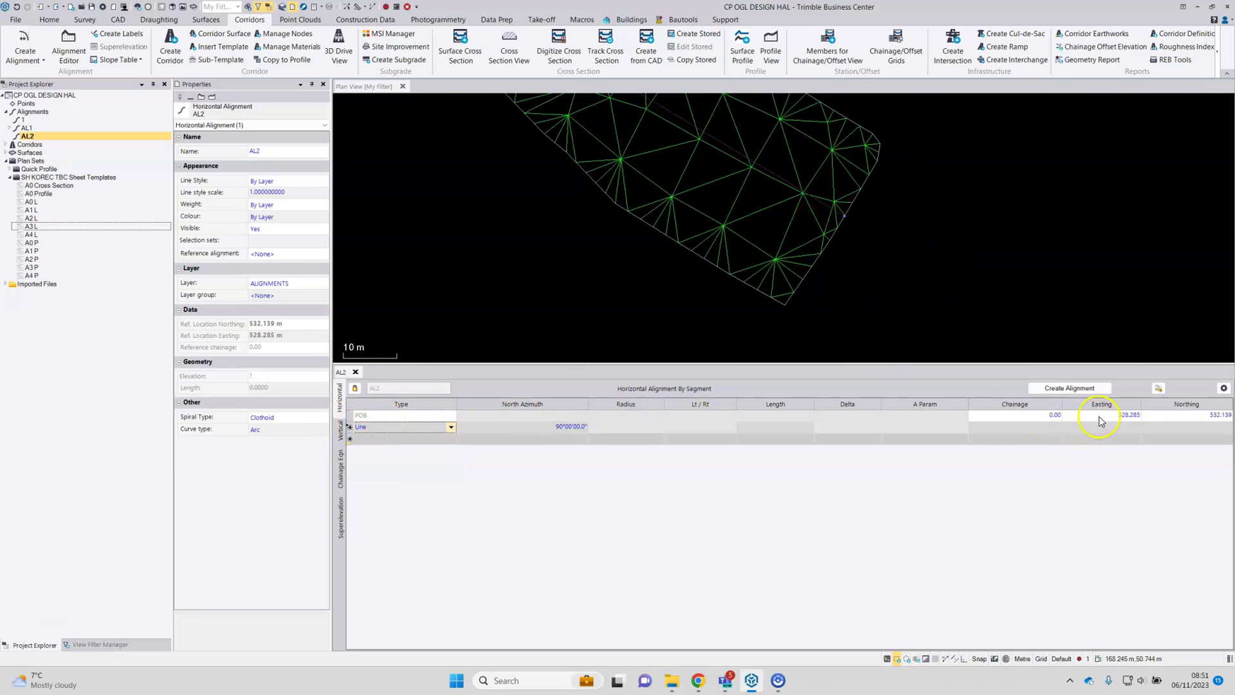
click(569, 428)
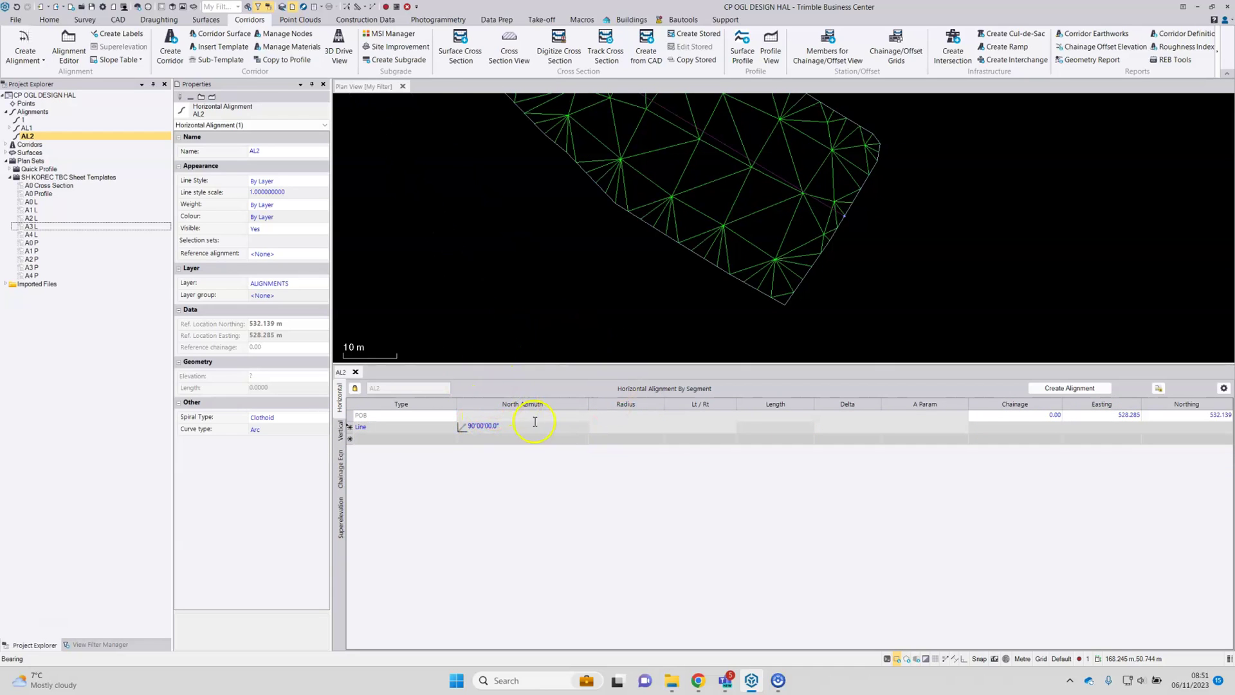
scroll(775, 295, down, 3)
scroll(810, 291, up, 3)
click(841, 322)
click(841, 321)
scroll(667, 288, down, 3)
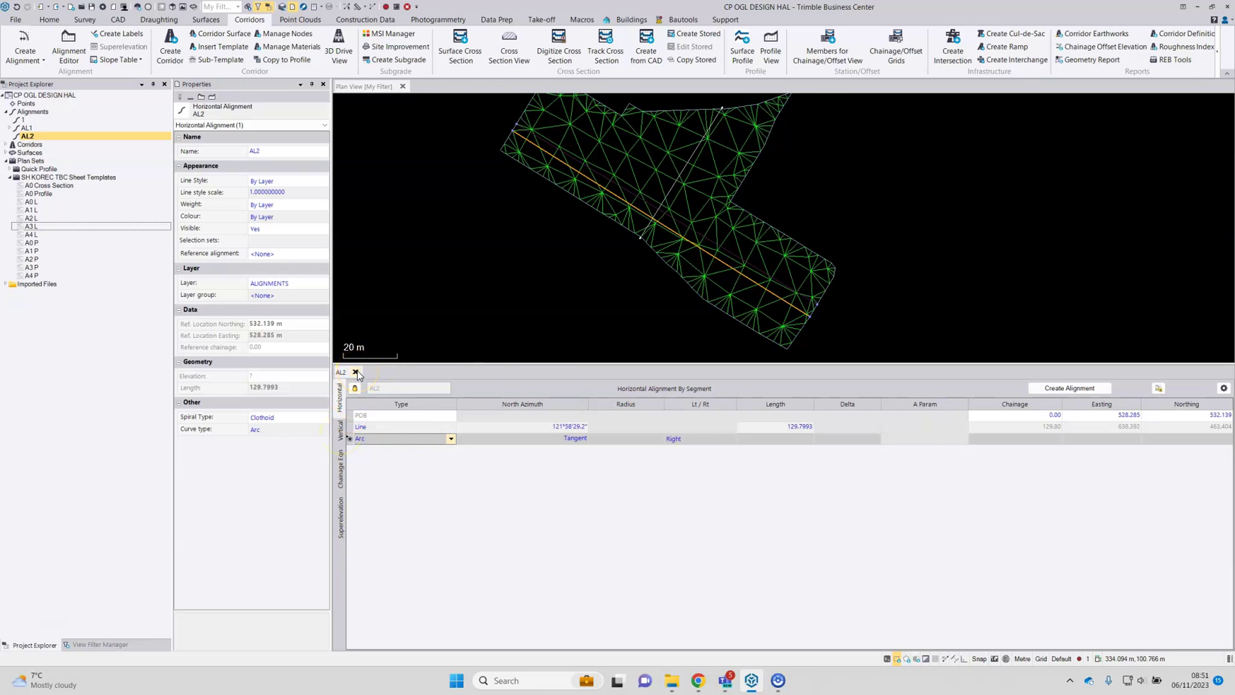
click(355, 372)
Create corridor R3 on alignment AL2 with CP OGL as the original ground
scroll(731, 331, down, 3)
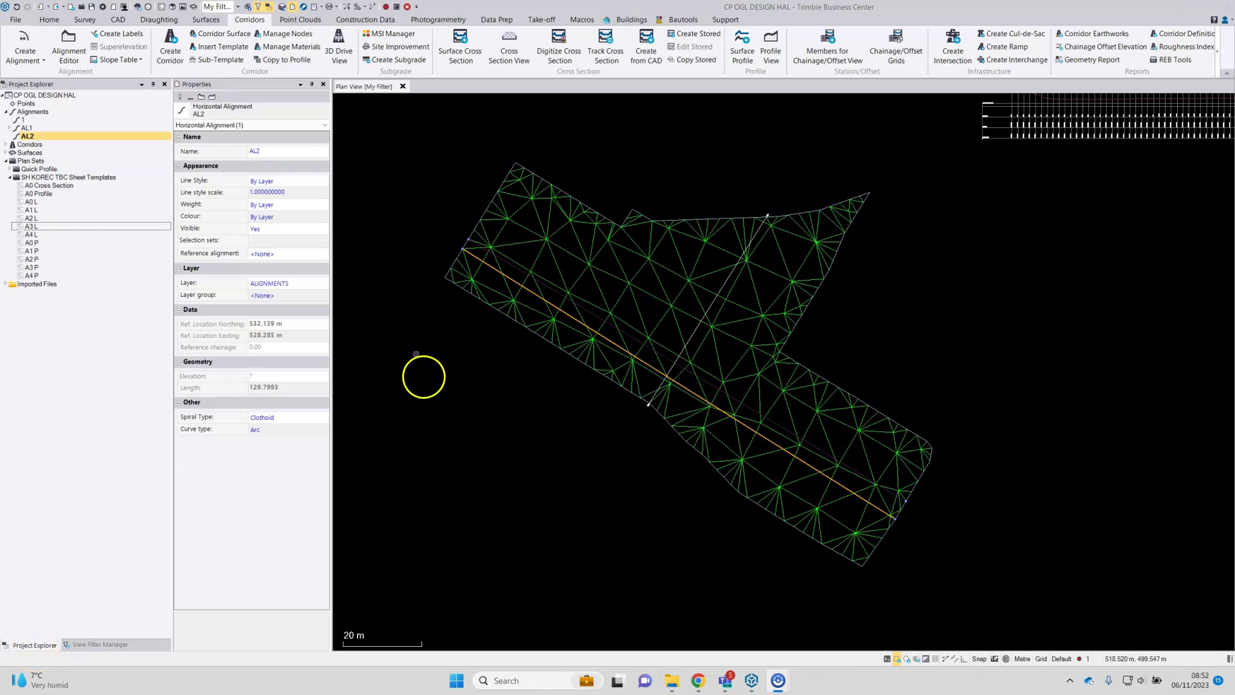
click(170, 40)
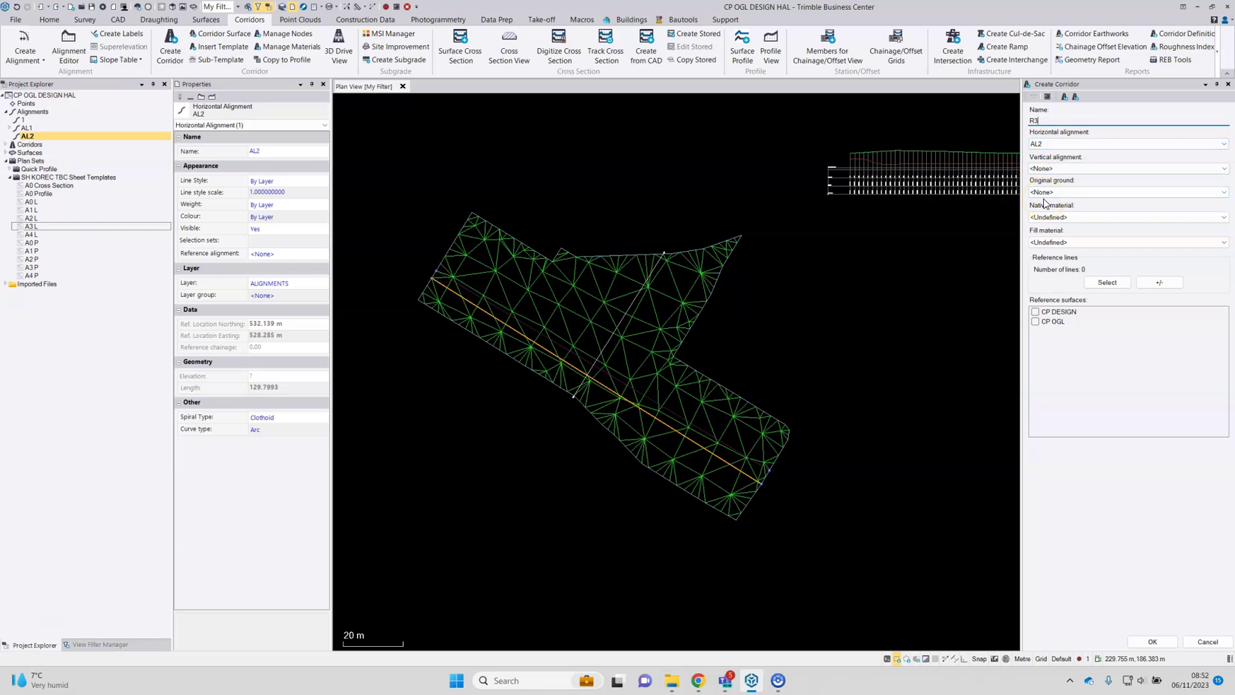
click(1044, 117)
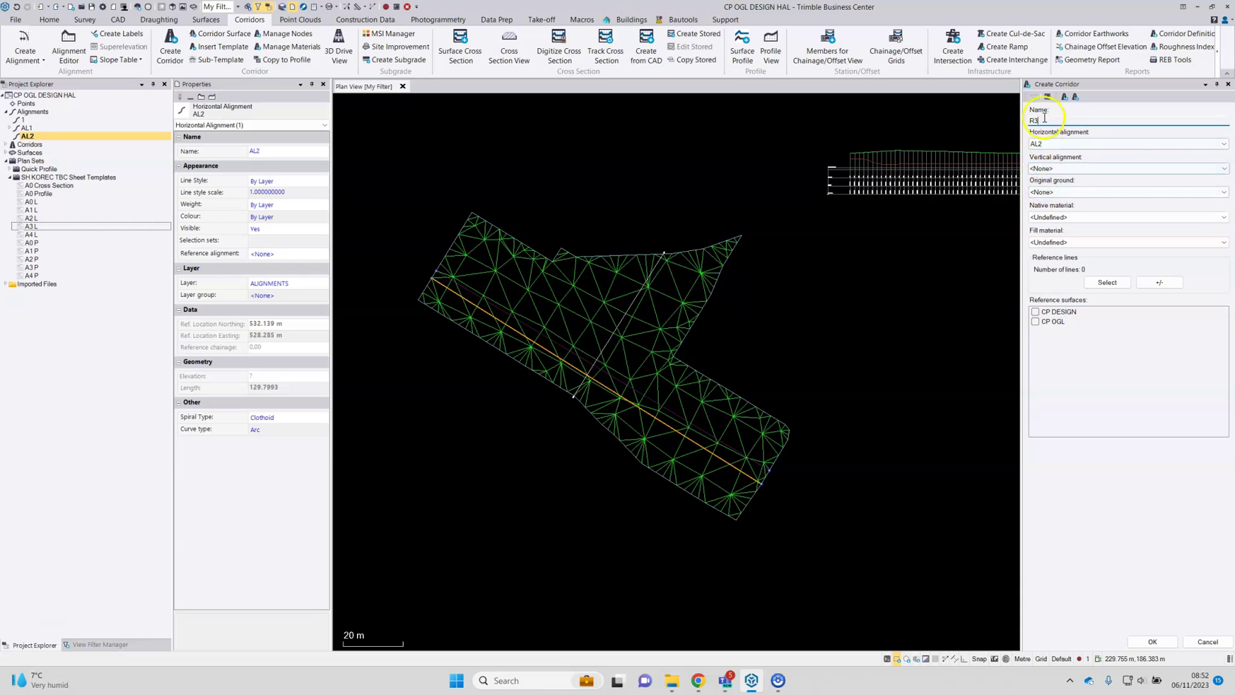
click(1071, 191)
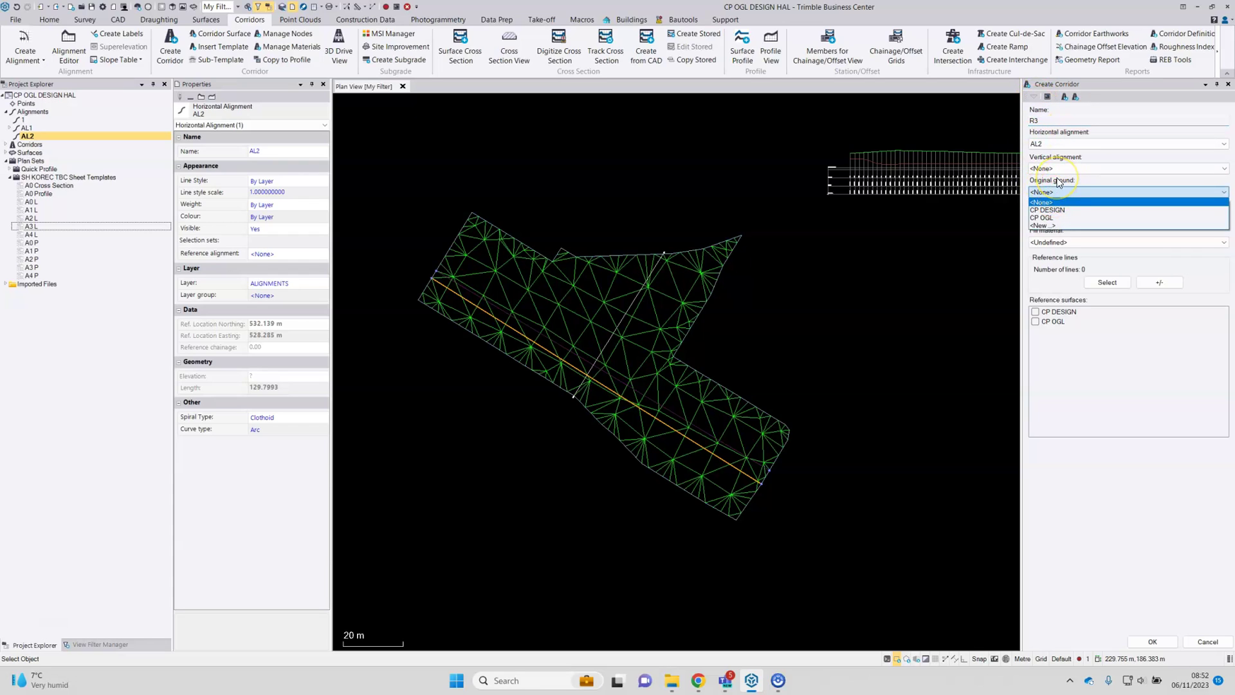
click(1043, 217)
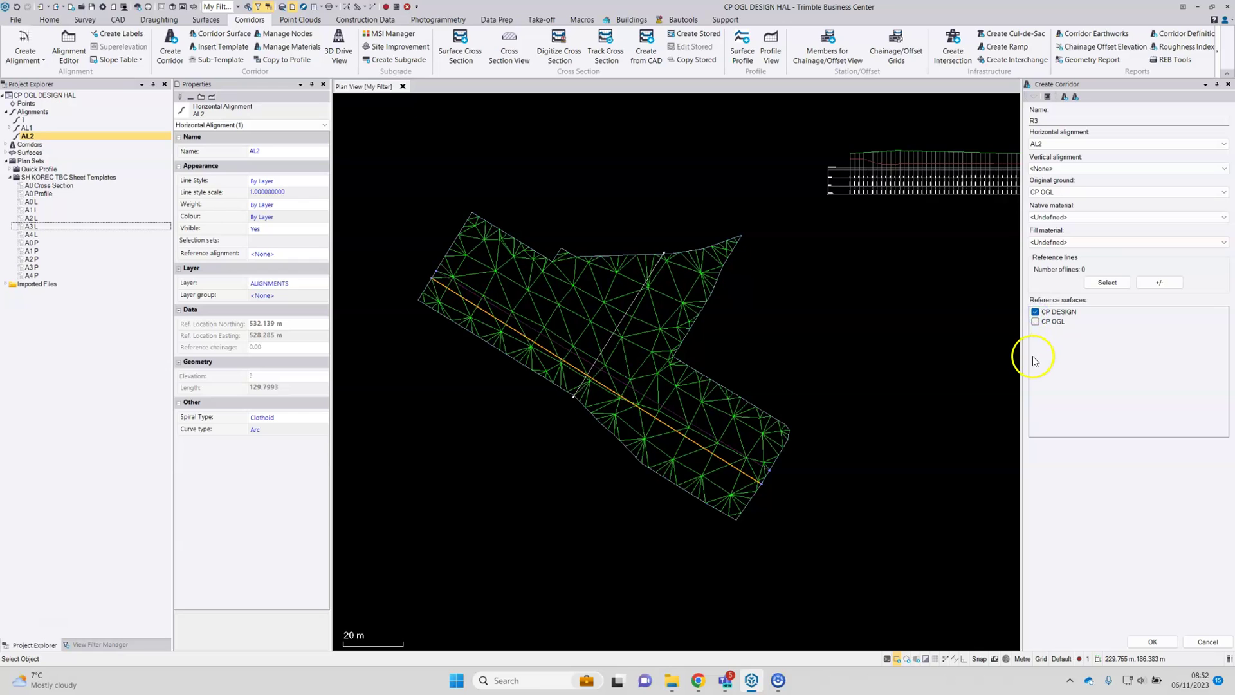
click(1155, 644)
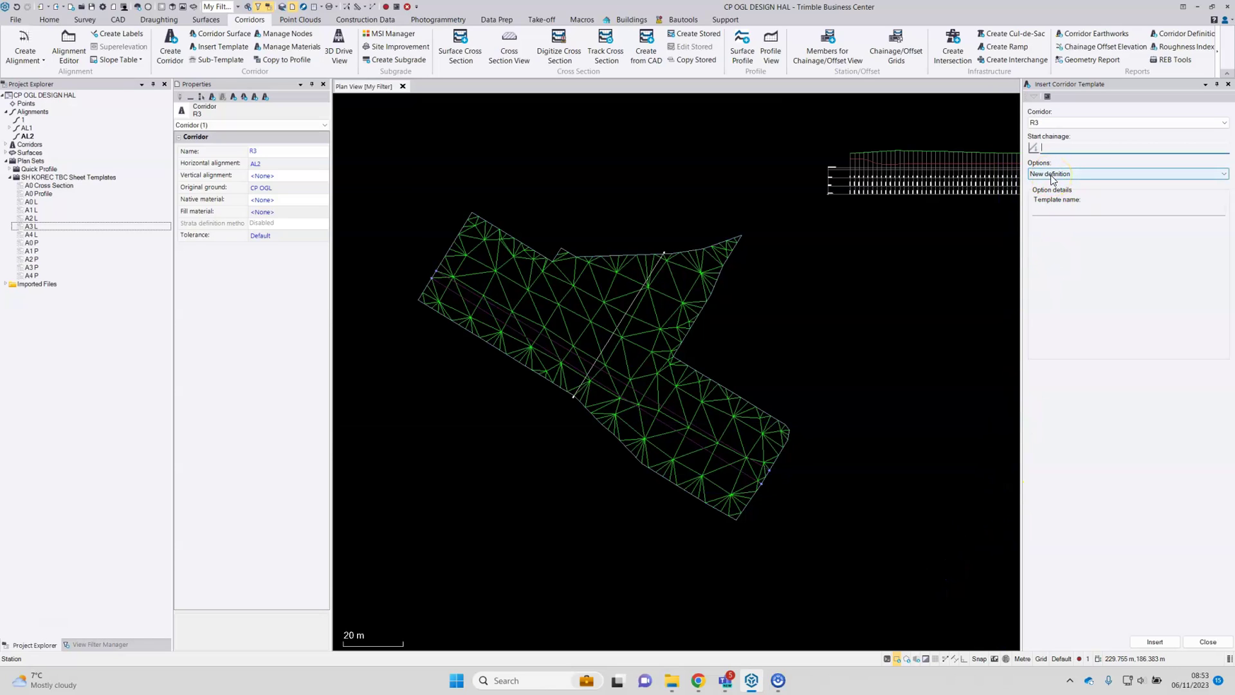
Insert template T1 at chainage 0.00 with a surface instruction following CP DESIGN
click(1055, 209)
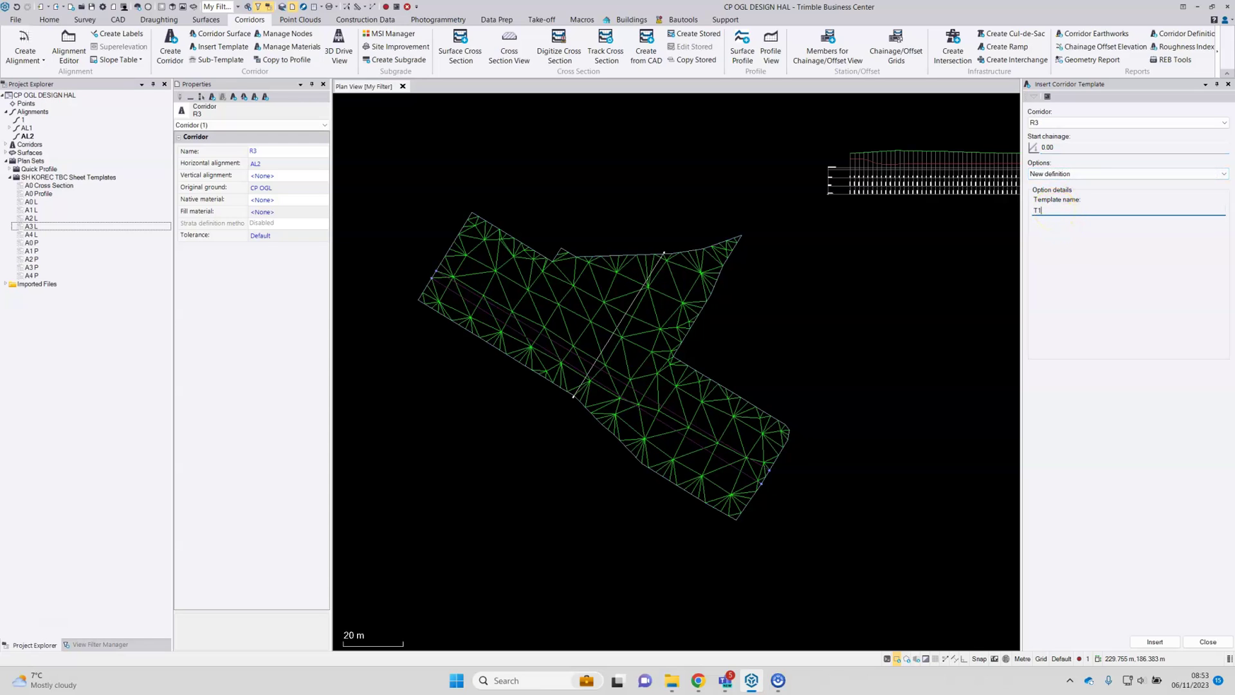
click(1155, 642)
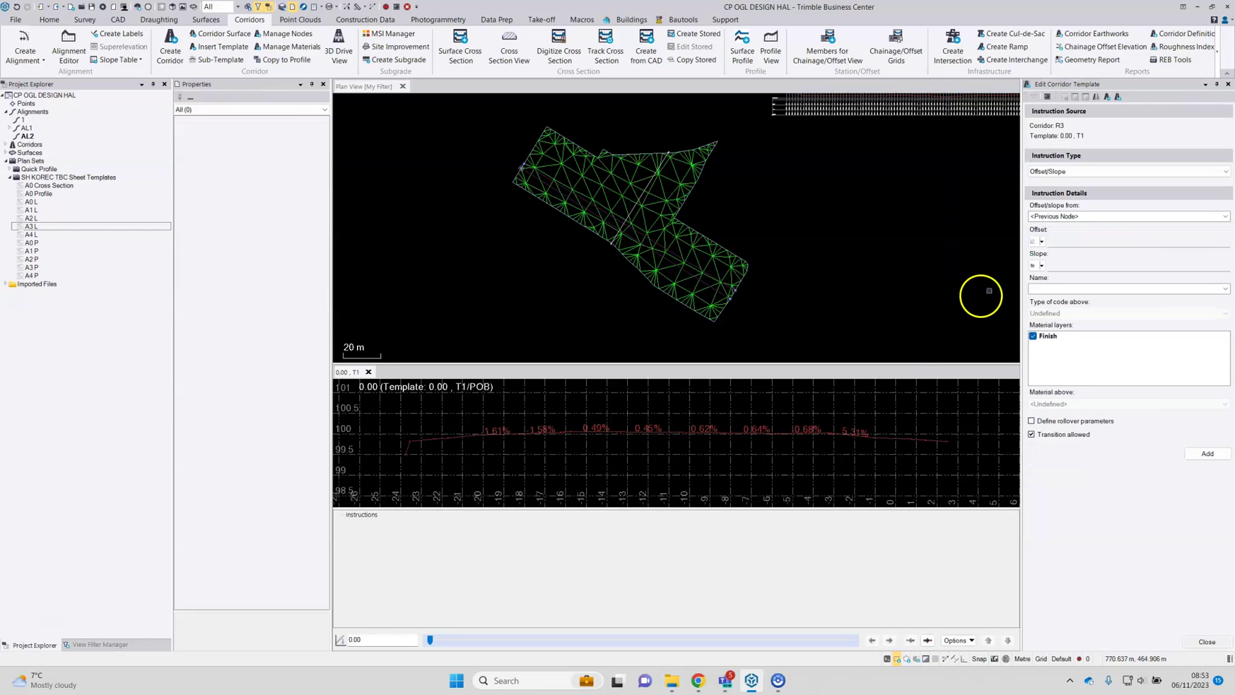
click(1089, 172)
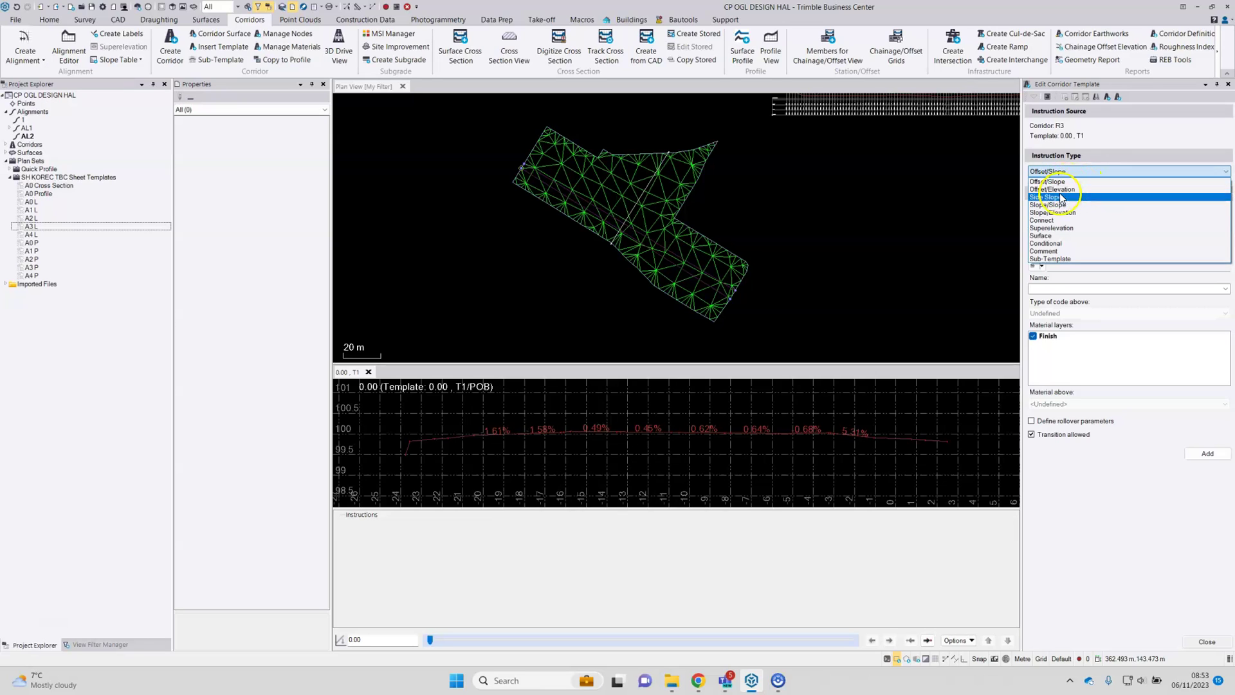
click(1047, 236)
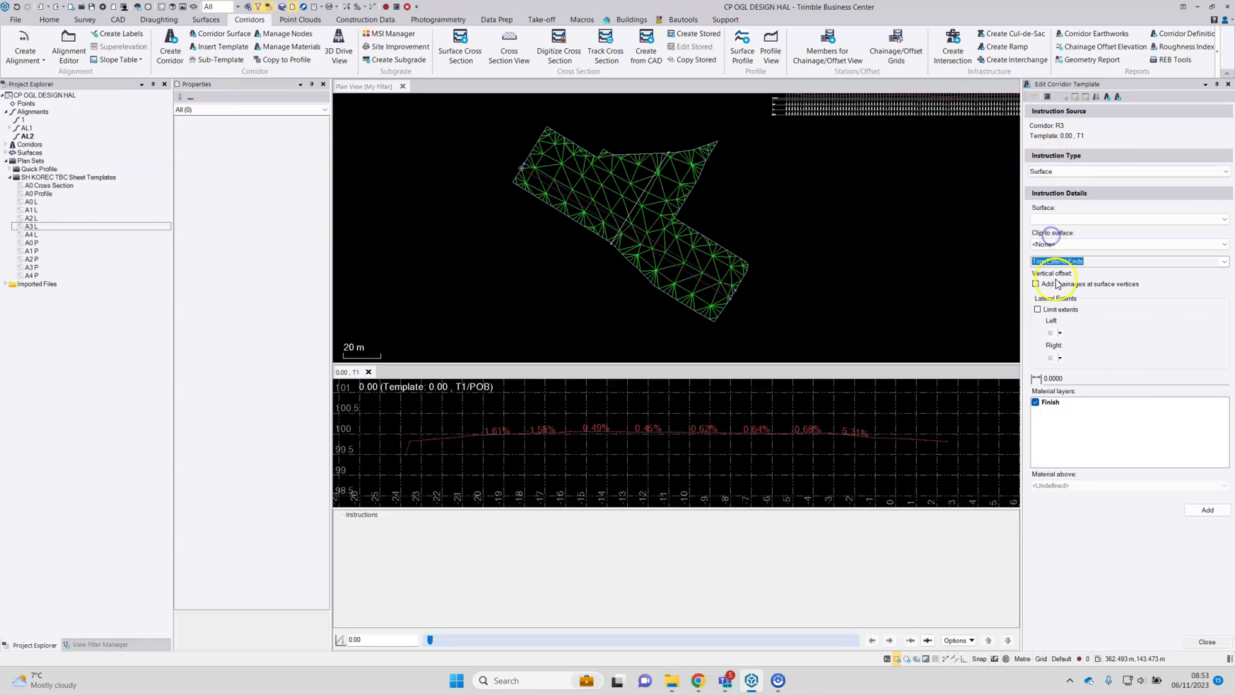
click(1060, 219)
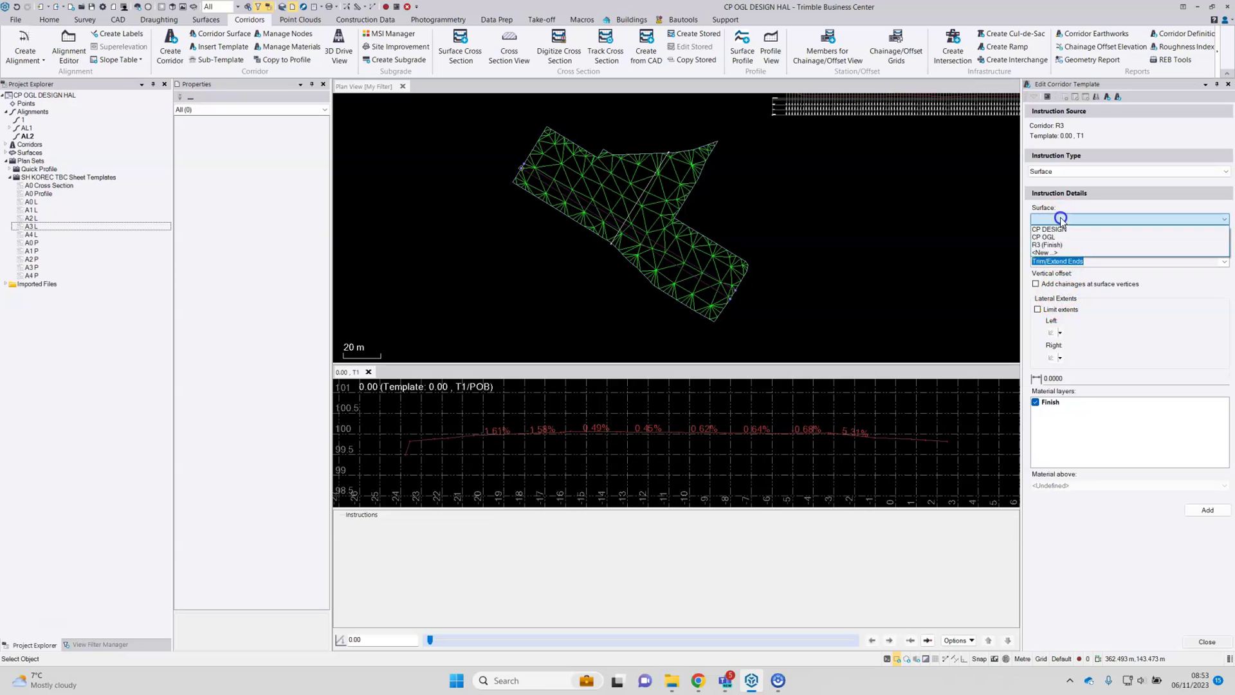
click(1058, 229)
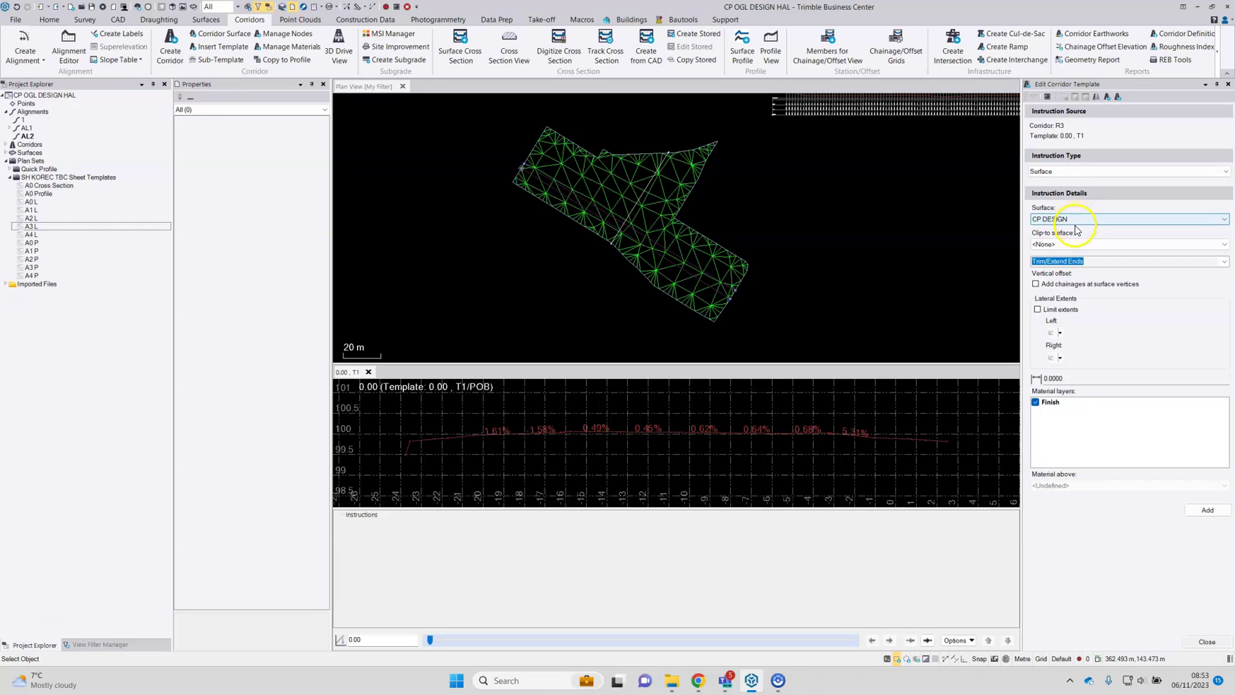
click(1207, 510)
click(761, 469)
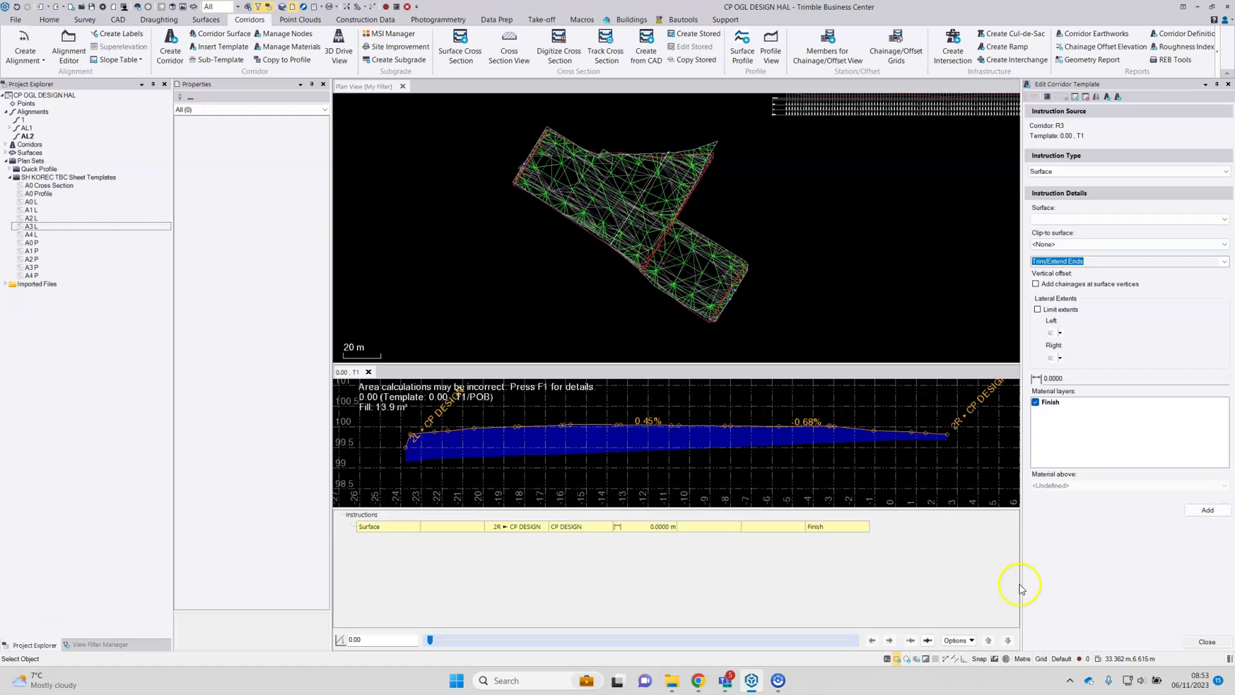
click(1222, 646)
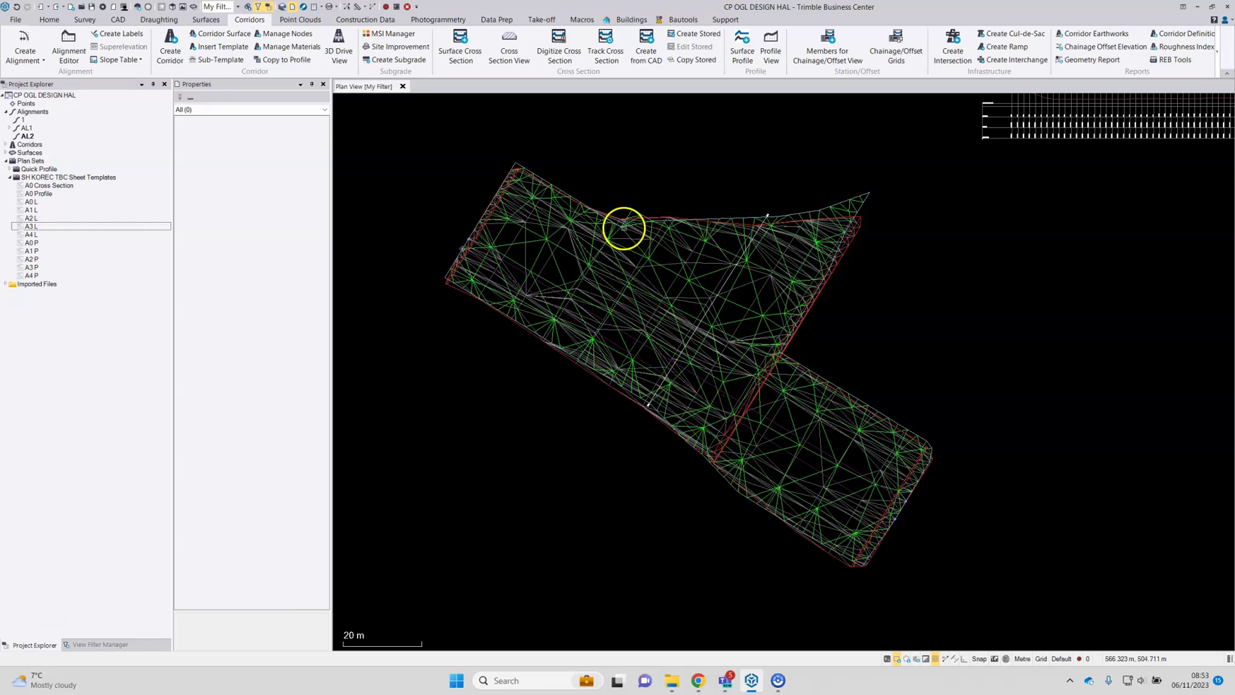
Uncheck R3 (Finish) in the View Filter Manager, then return to the Project Explorer
click(106, 646)
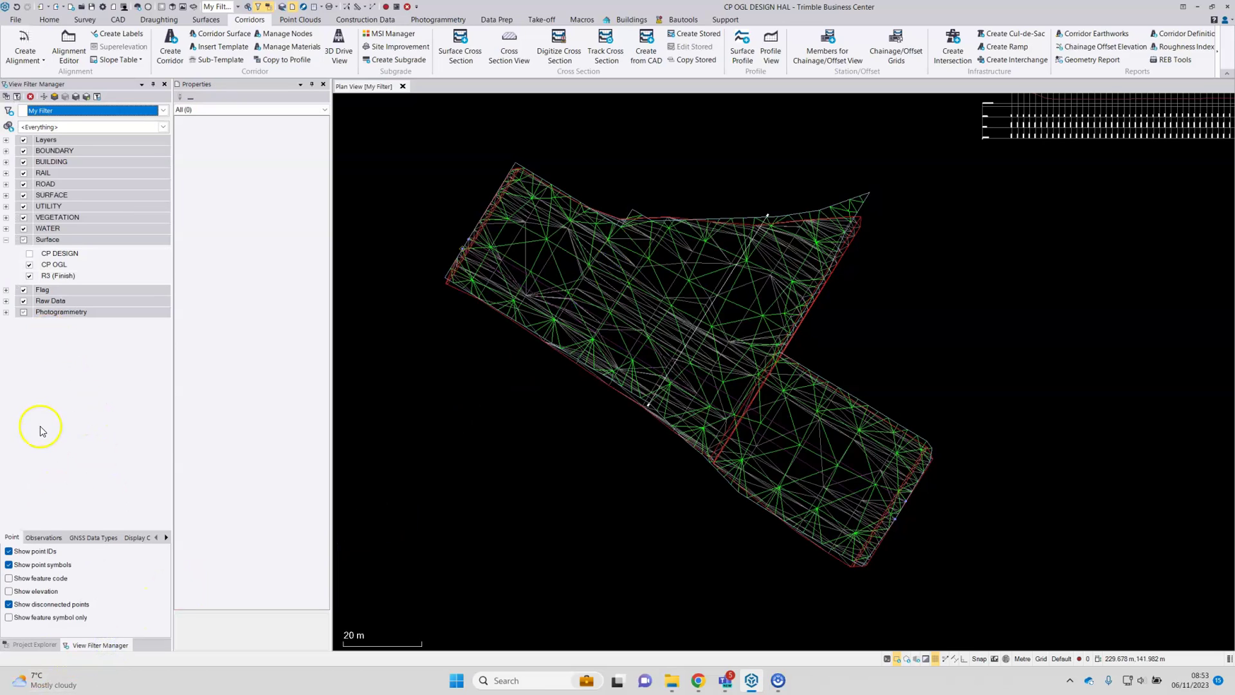
click(30, 277)
middle_drag(551, 285, 587, 301)
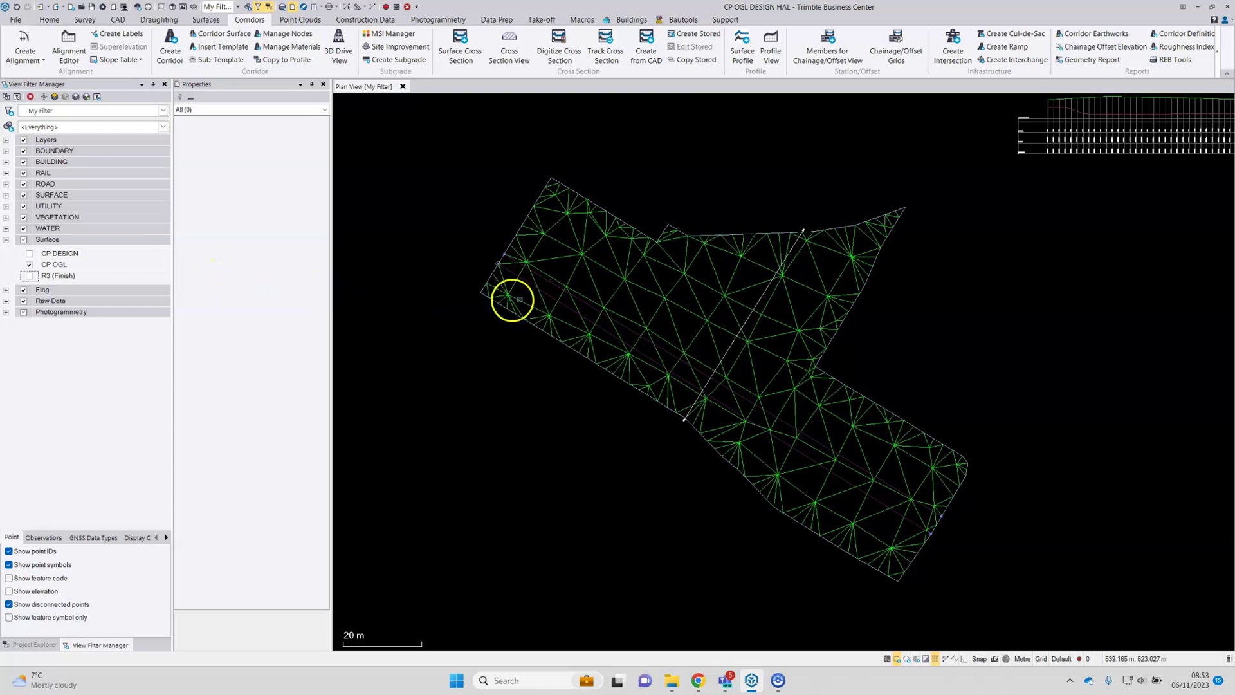
middle_drag(535, 300, 520, 300)
click(24, 646)
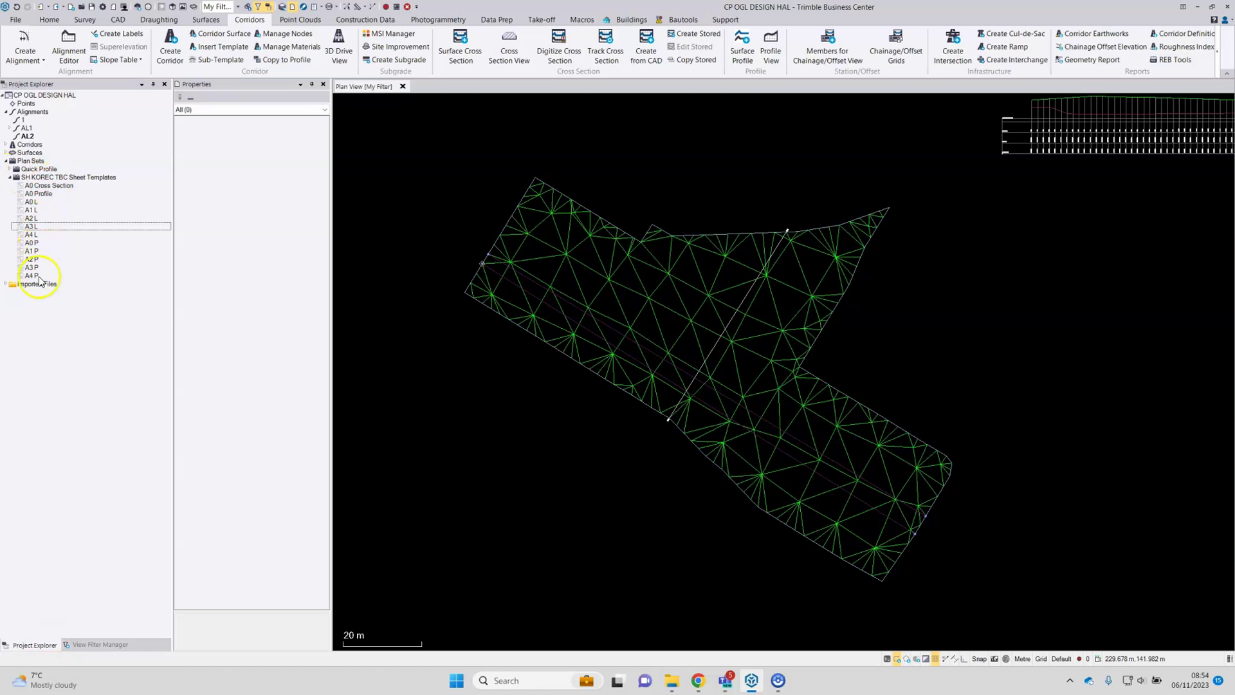
Assign corridor R3 to the A0 Profile sheet set
click(52, 196)
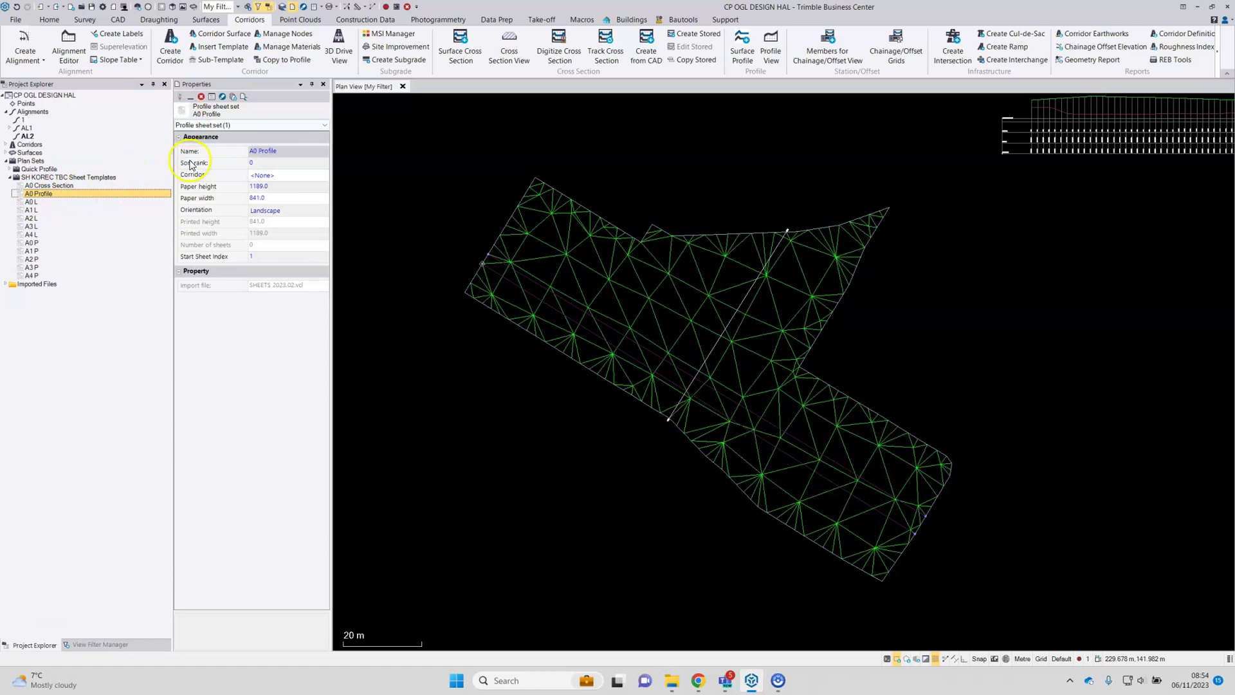
click(289, 175)
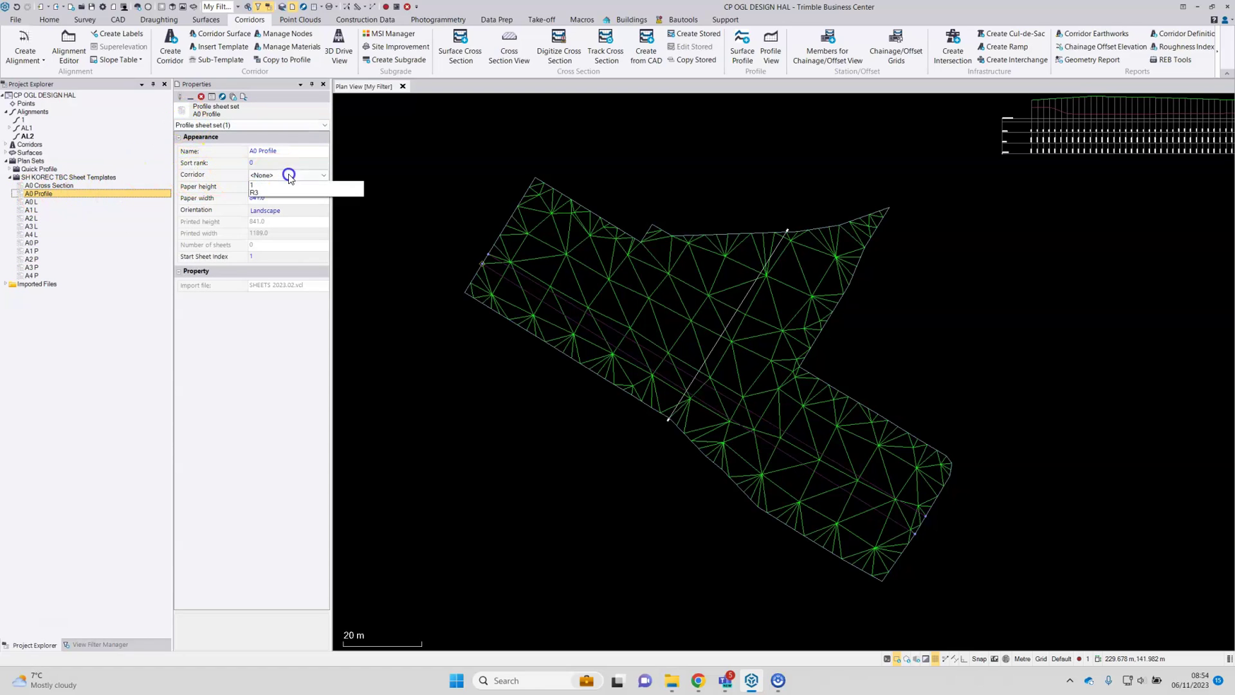
click(258, 198)
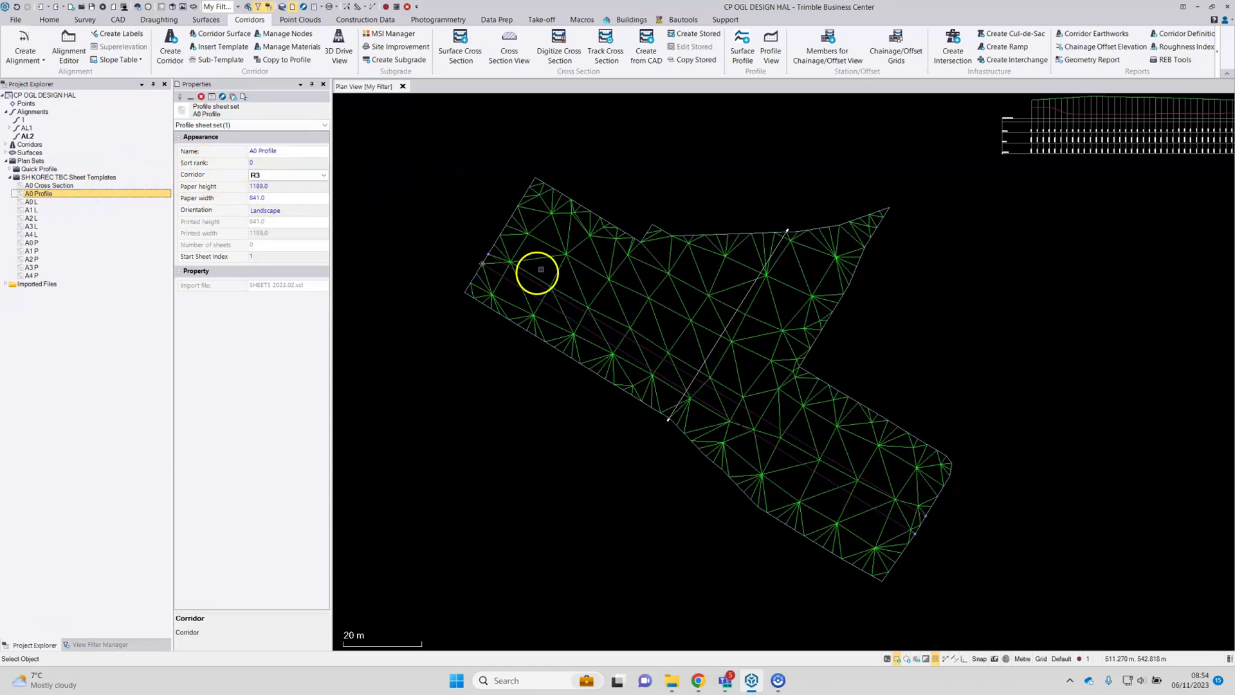
middle_drag(512, 293, 528, 290)
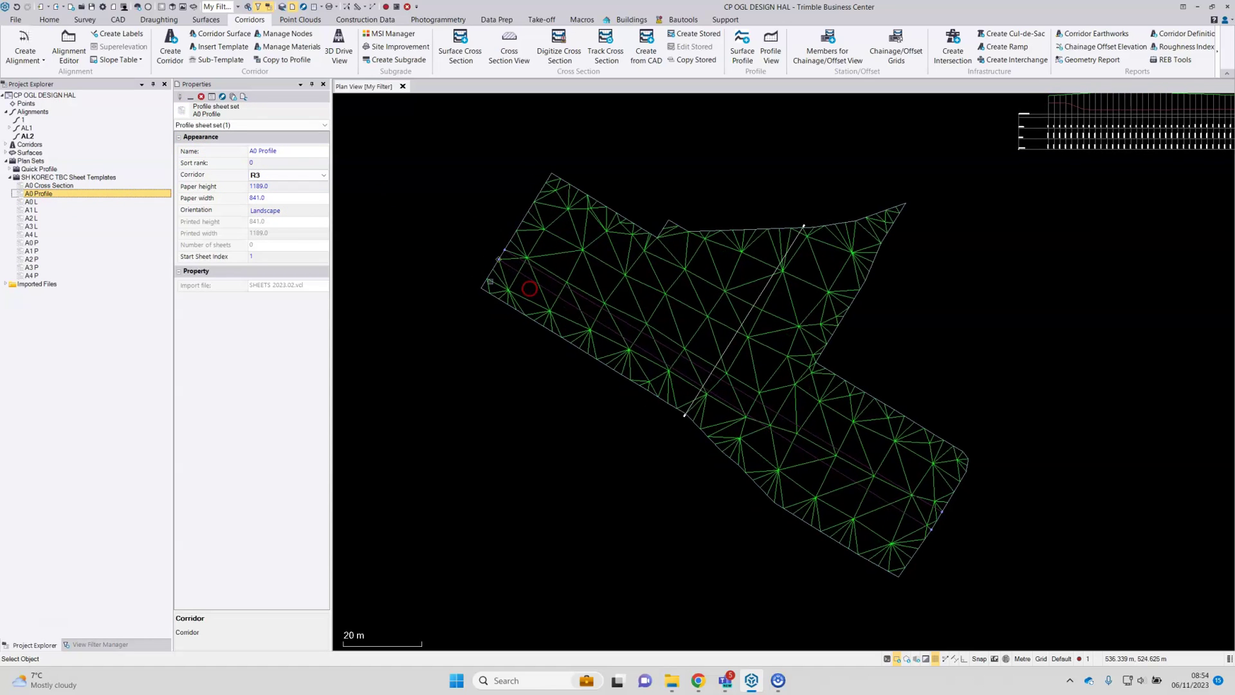
Open the A0 Profile sheet set for editing and zoom into the profile grid
right_click(59, 195)
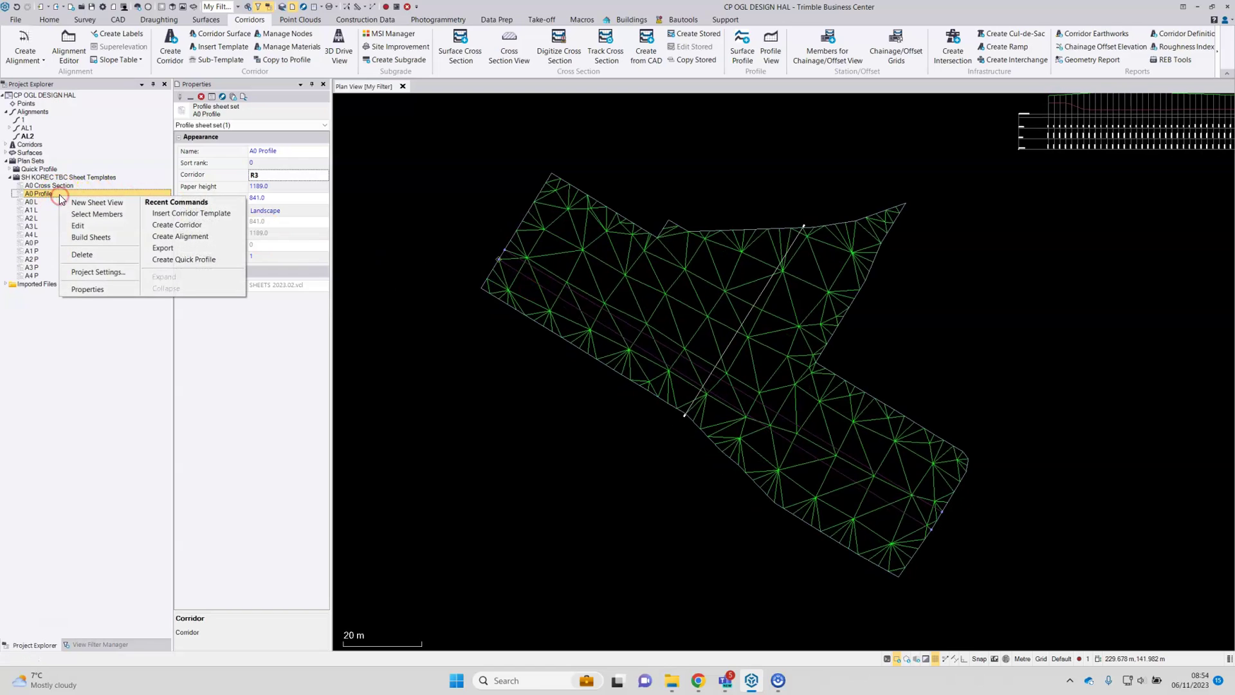
click(100, 225)
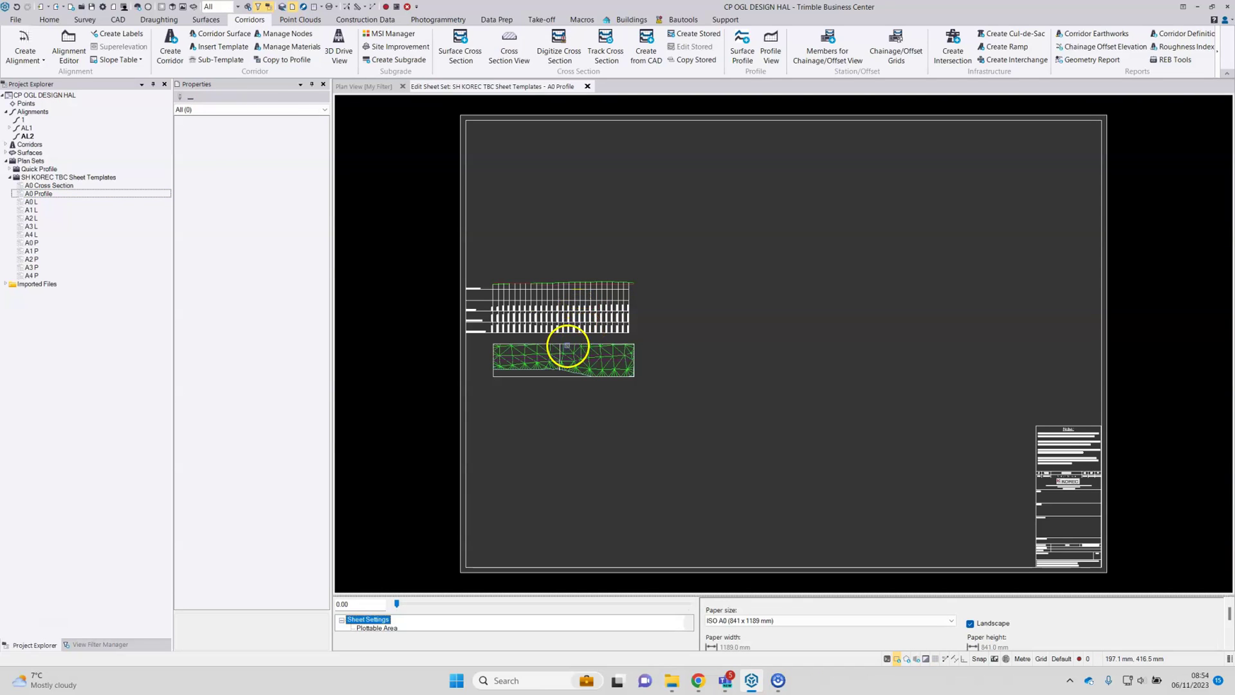
scroll(567, 346, up, 2)
scroll(567, 346, up, 3)
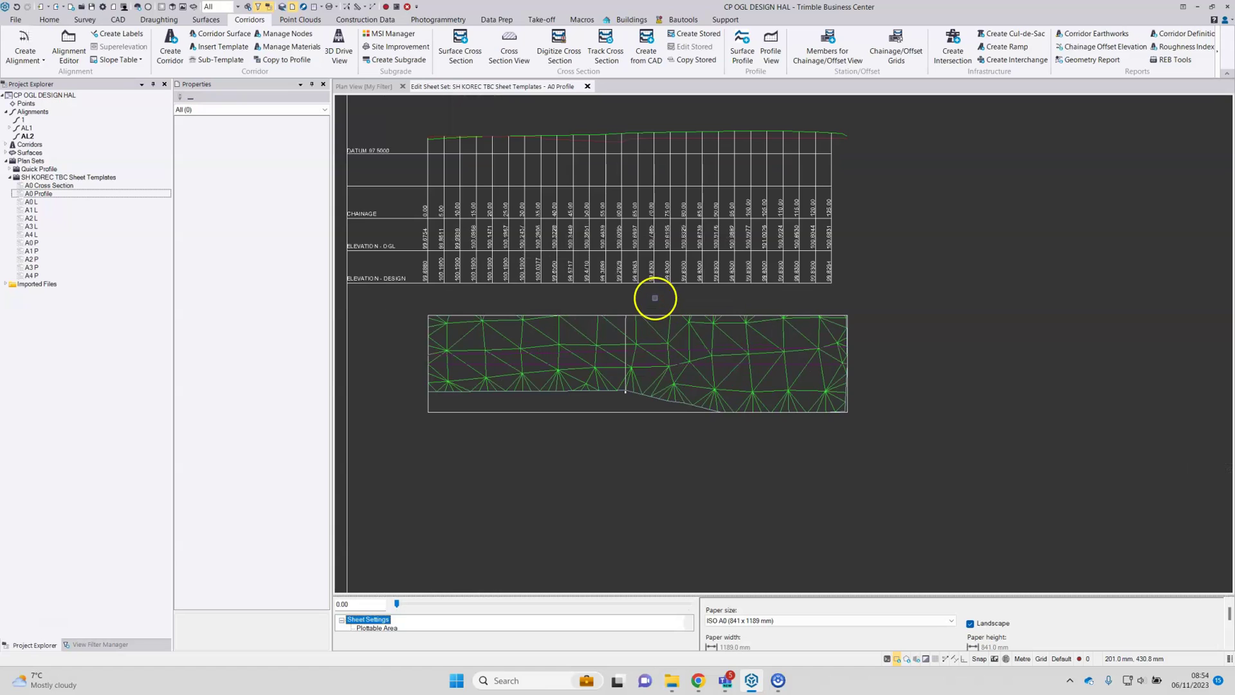
middle_drag(653, 295, 698, 342)
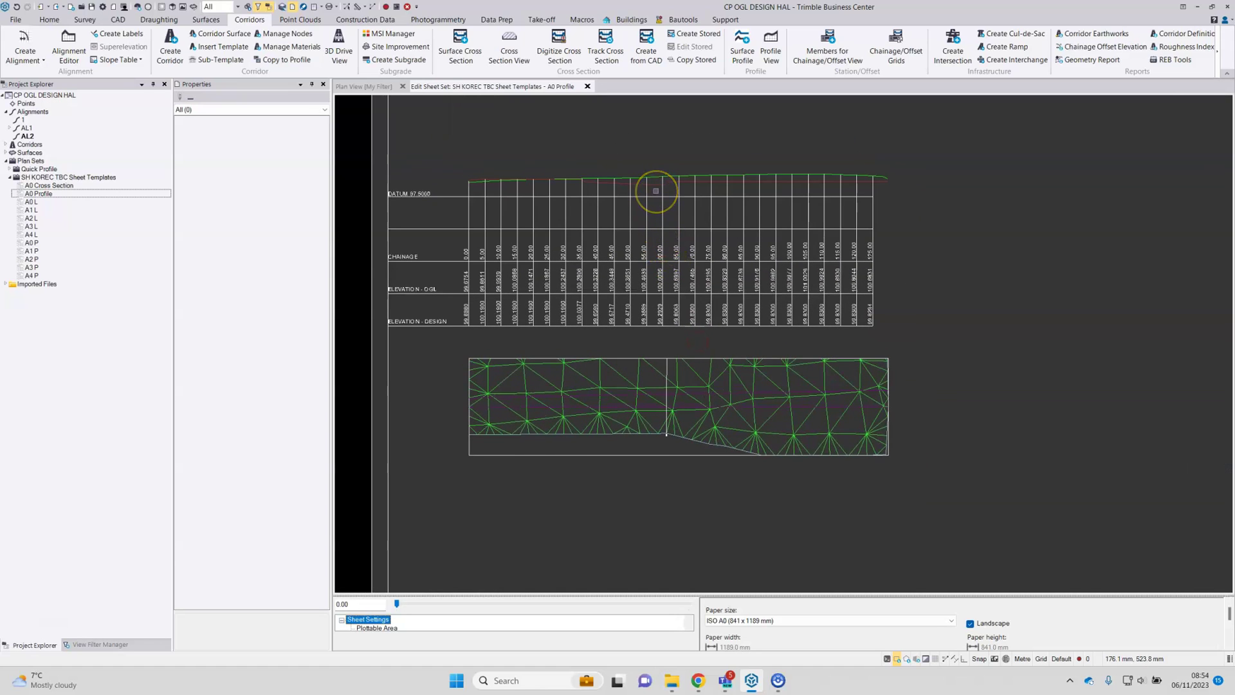
Bring the profile table labels into view and enlarge the Sheet Settings panel
scroll(656, 188, up, 1)
scroll(770, 206, up, 1)
scroll(736, 273, down, 1)
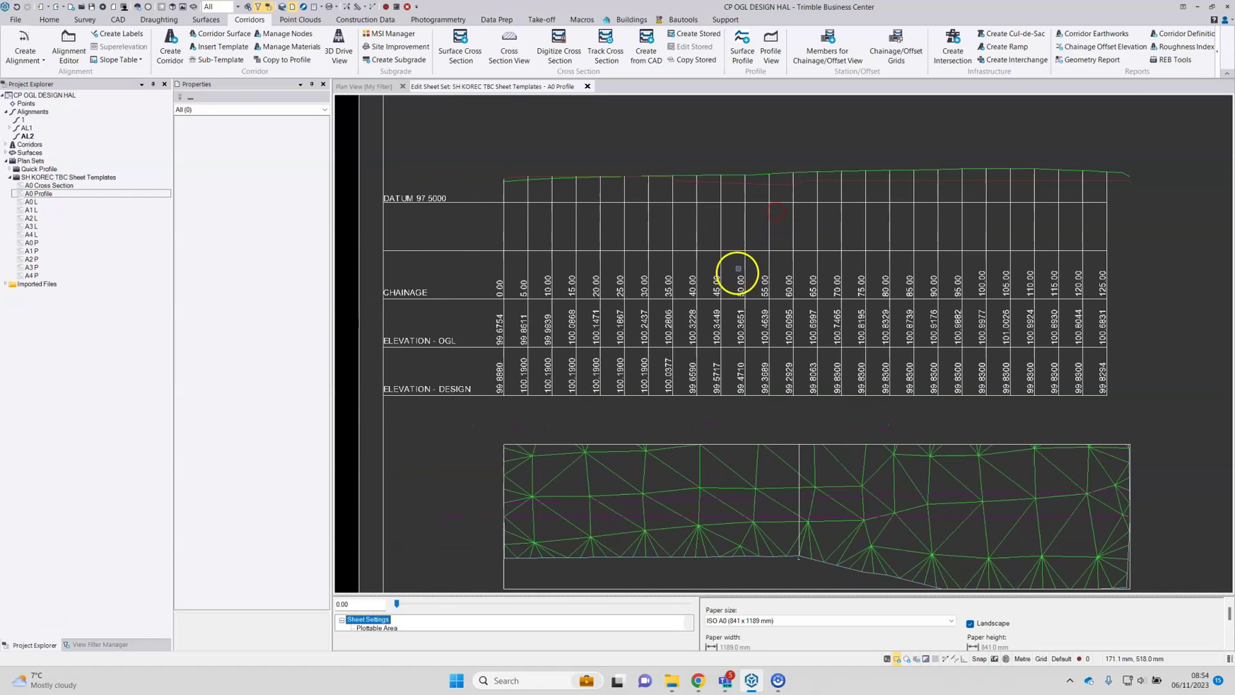
middle_drag(736, 273, 729, 210)
scroll(701, 264, down, 1)
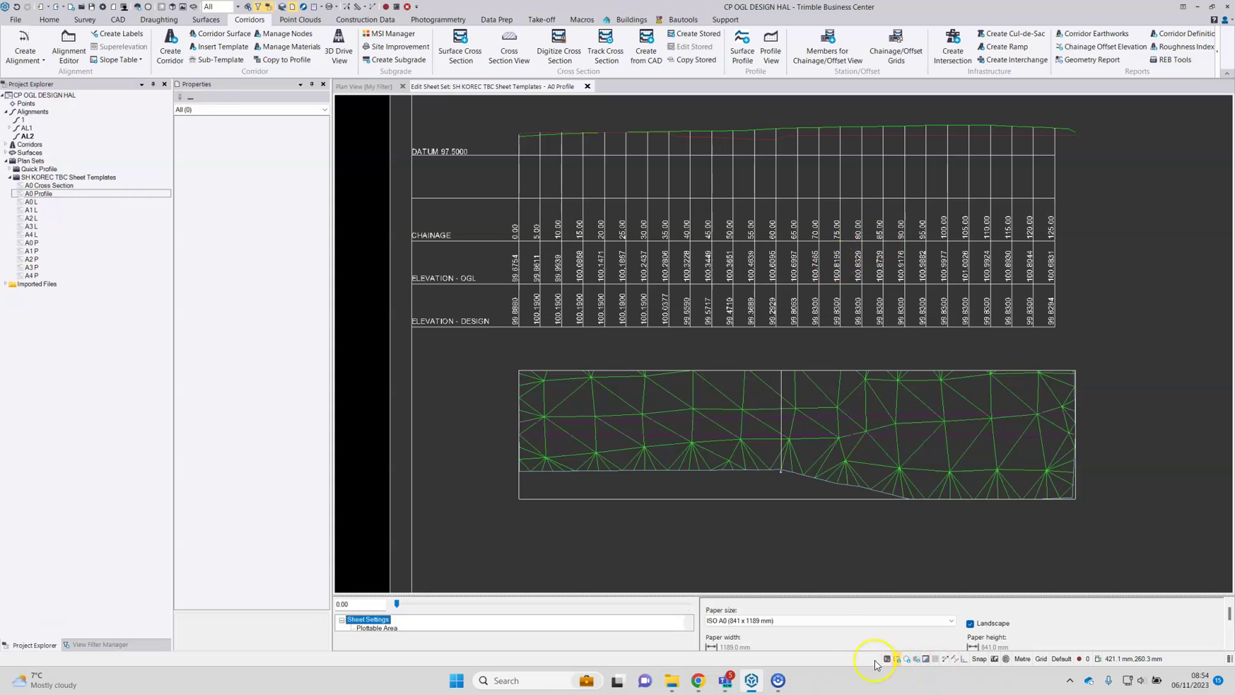
drag(807, 594, 790, 443)
scroll(643, 262, down, 2)
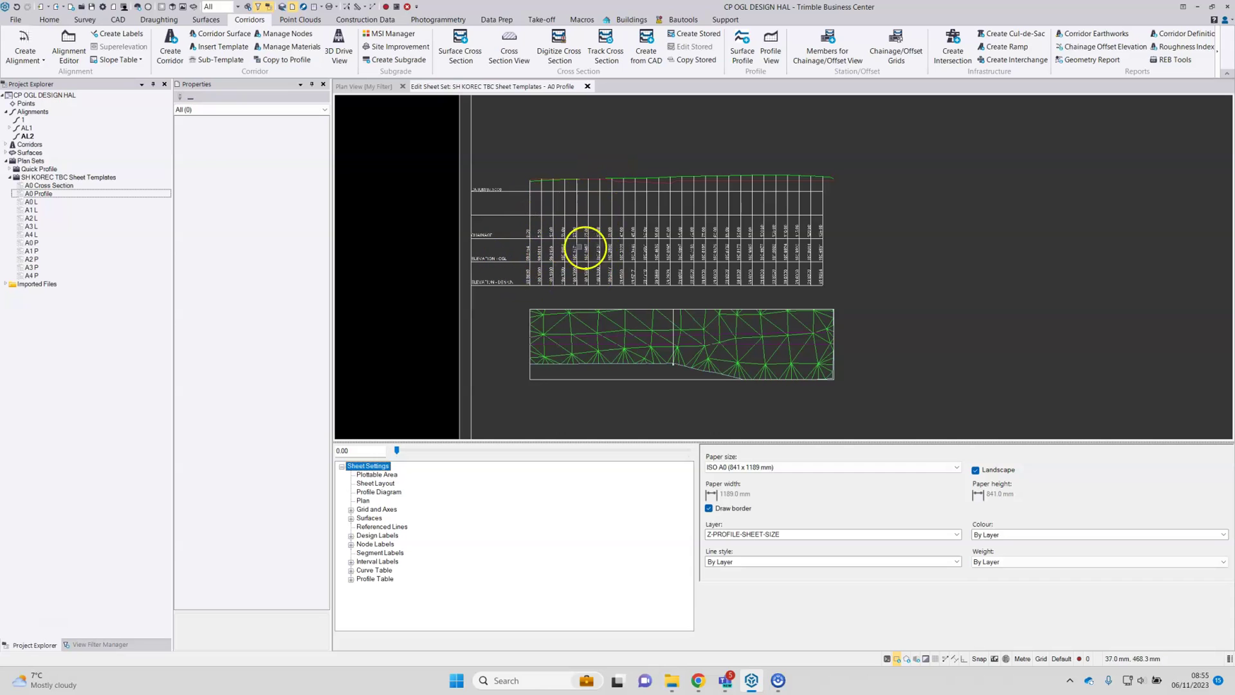
Expand Profile Table > Rows and select the ELEVATION - OGL row's Label setting
scroll(682, 261, up, 1)
scroll(433, 239, up, 1)
scroll(553, 200, up, 1)
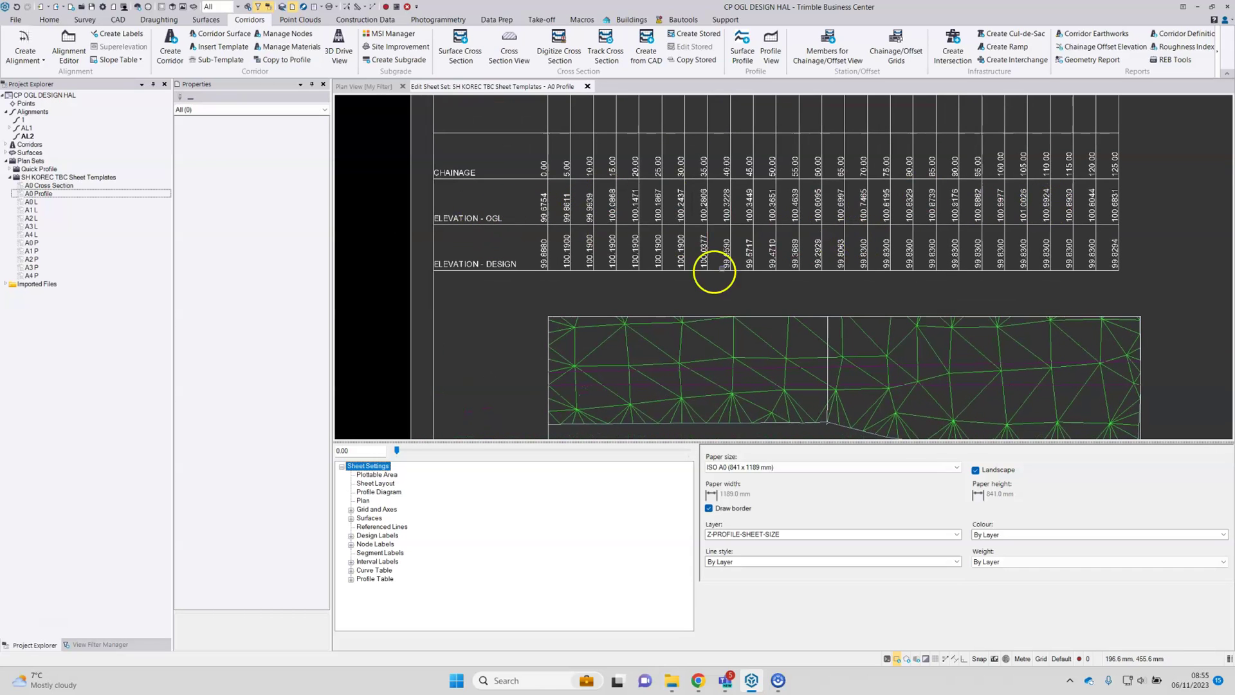
middle_drag(654, 262, 651, 242)
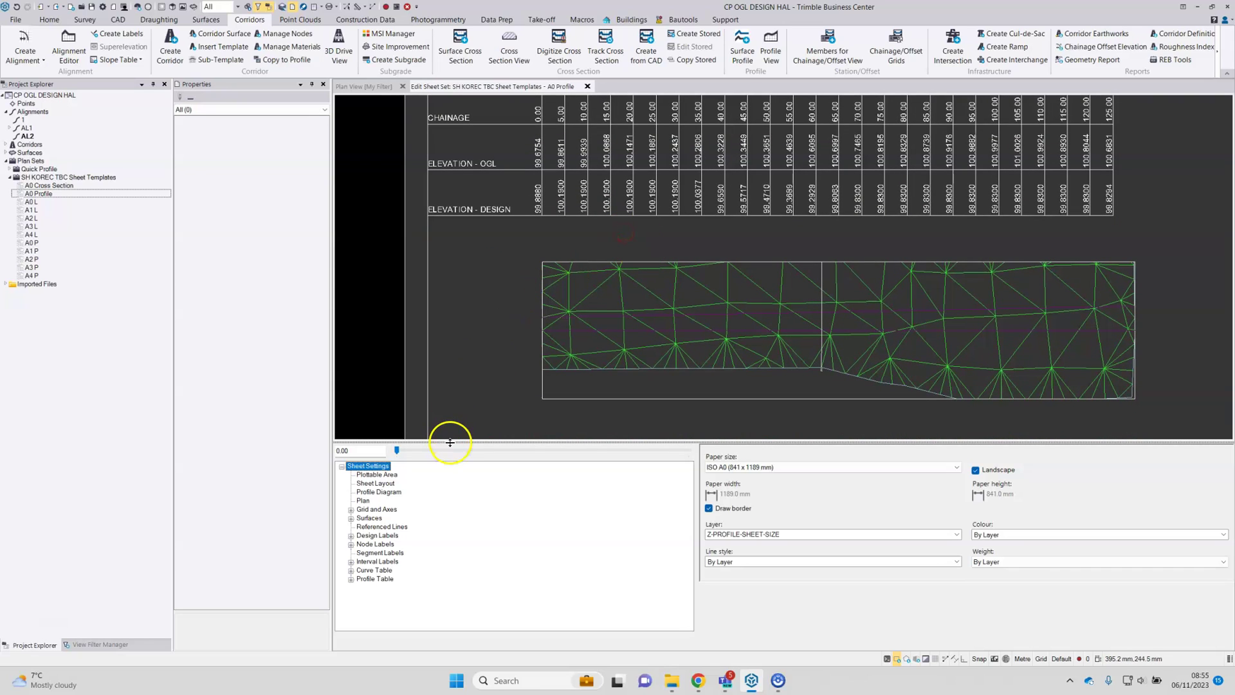
click(351, 579)
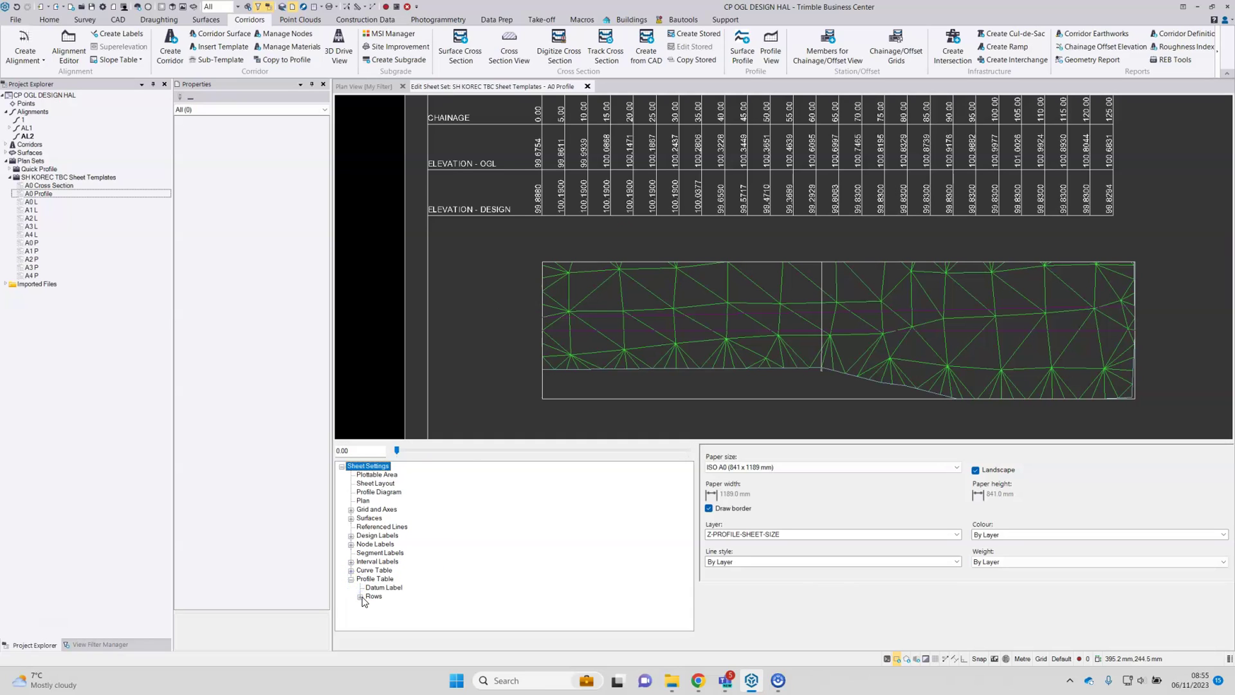
click(360, 596)
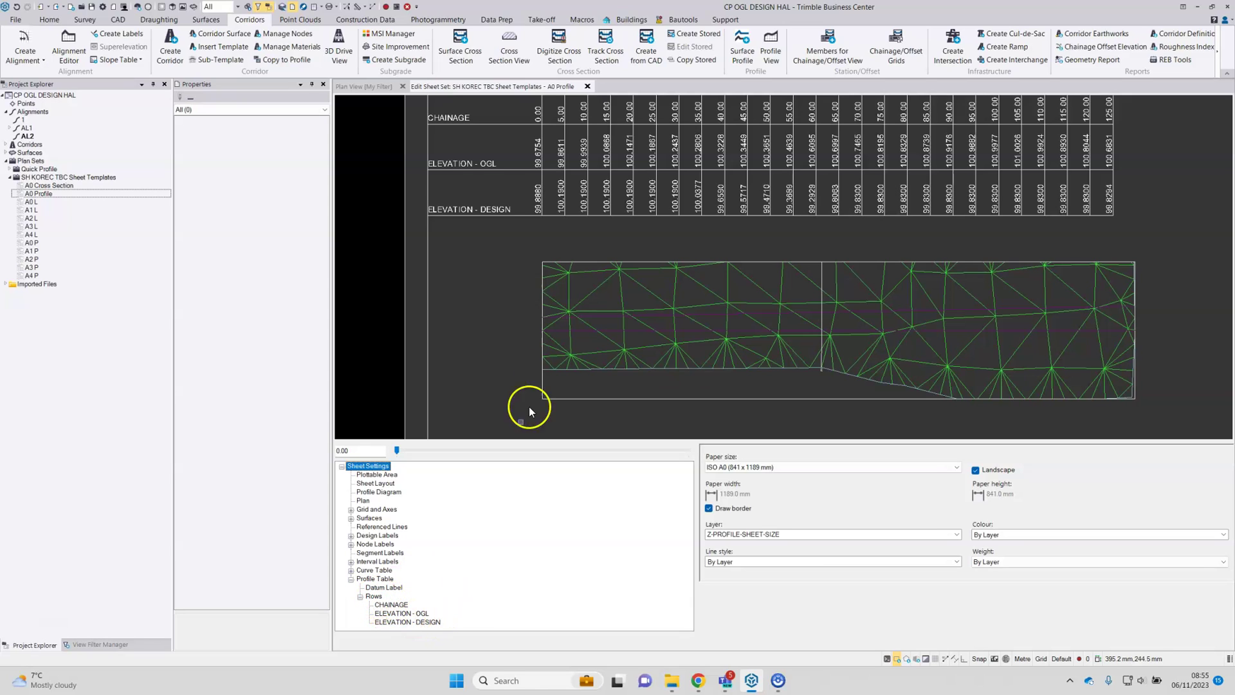
click(421, 615)
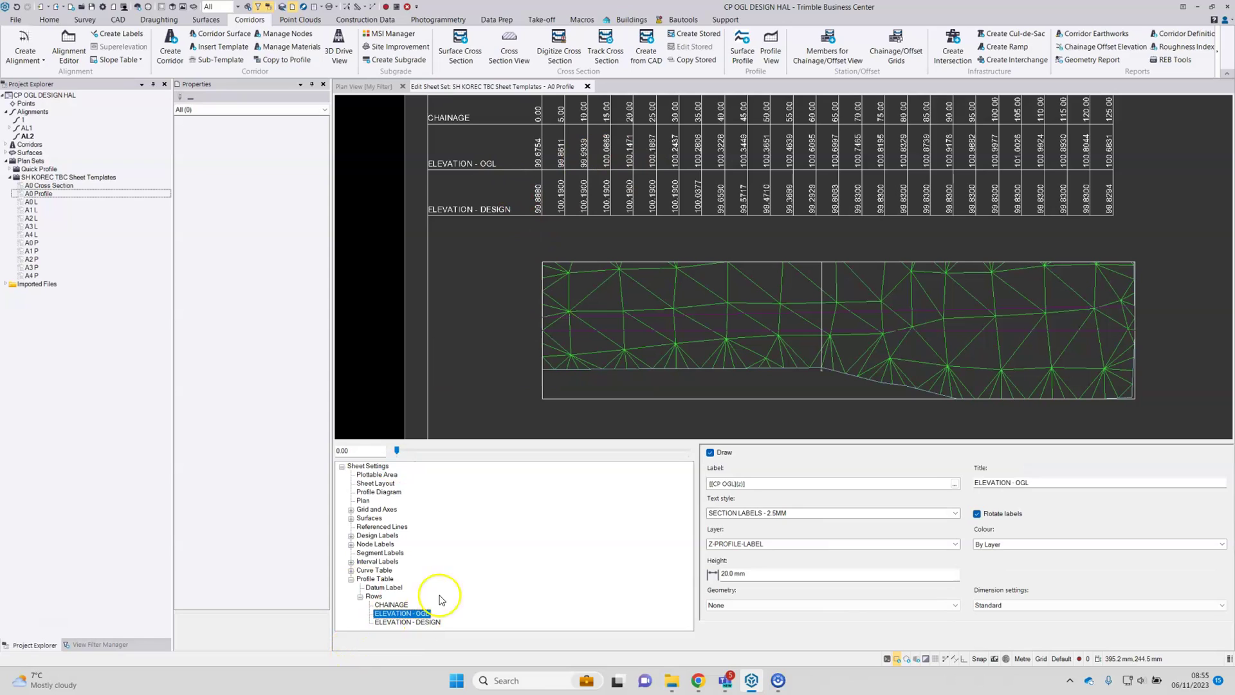
click(734, 483)
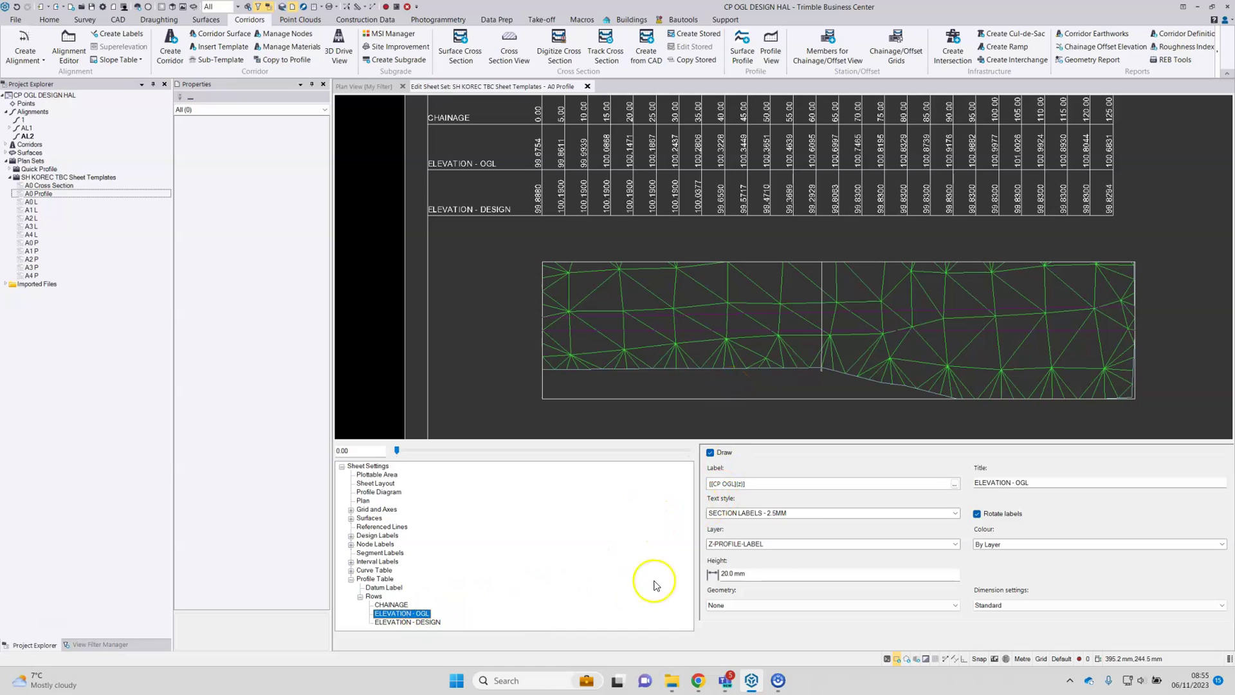
Replace the ELEVATION - OGL row label with the CP OGL Elevation tag [[CP OGL]{z}]
click(955, 485)
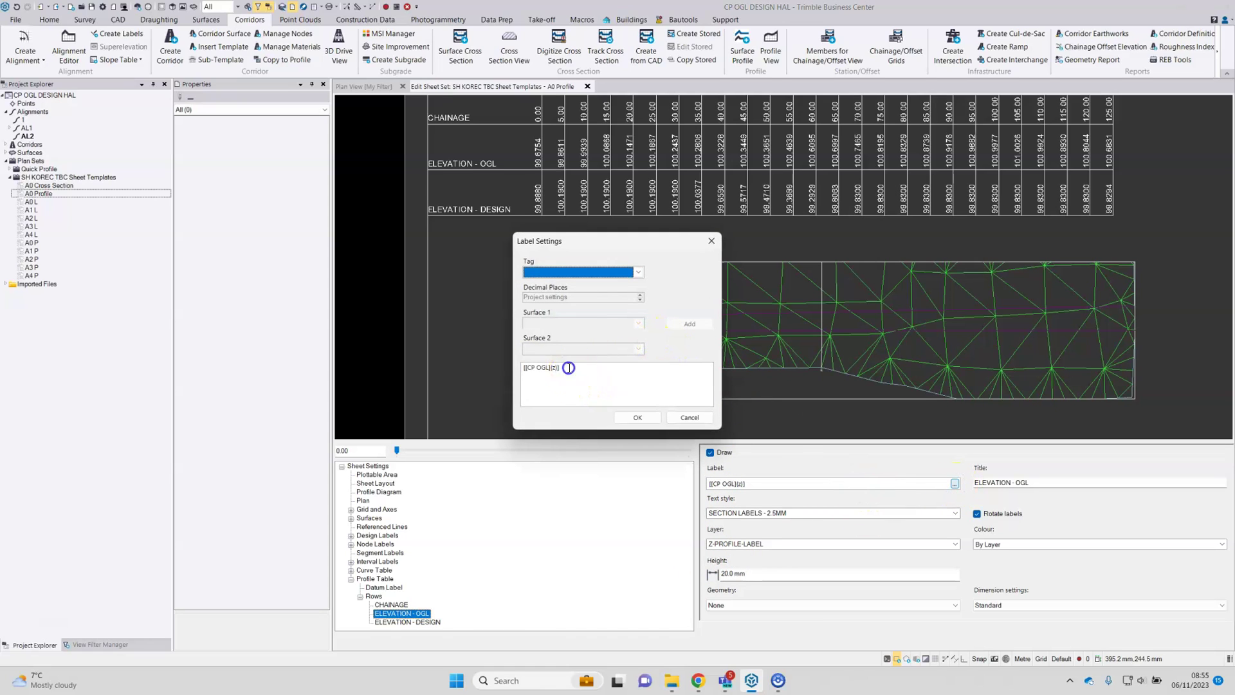
drag(560, 367, 527, 360)
key(BackSpace)
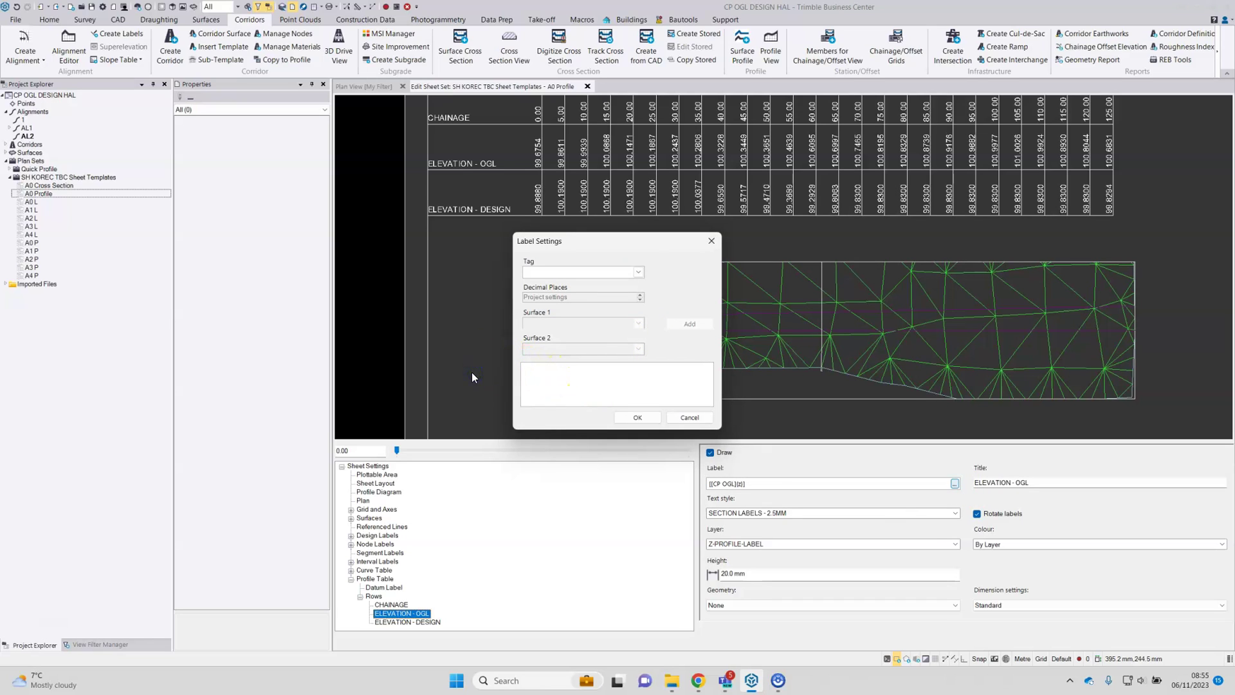
click(638, 272)
click(530, 312)
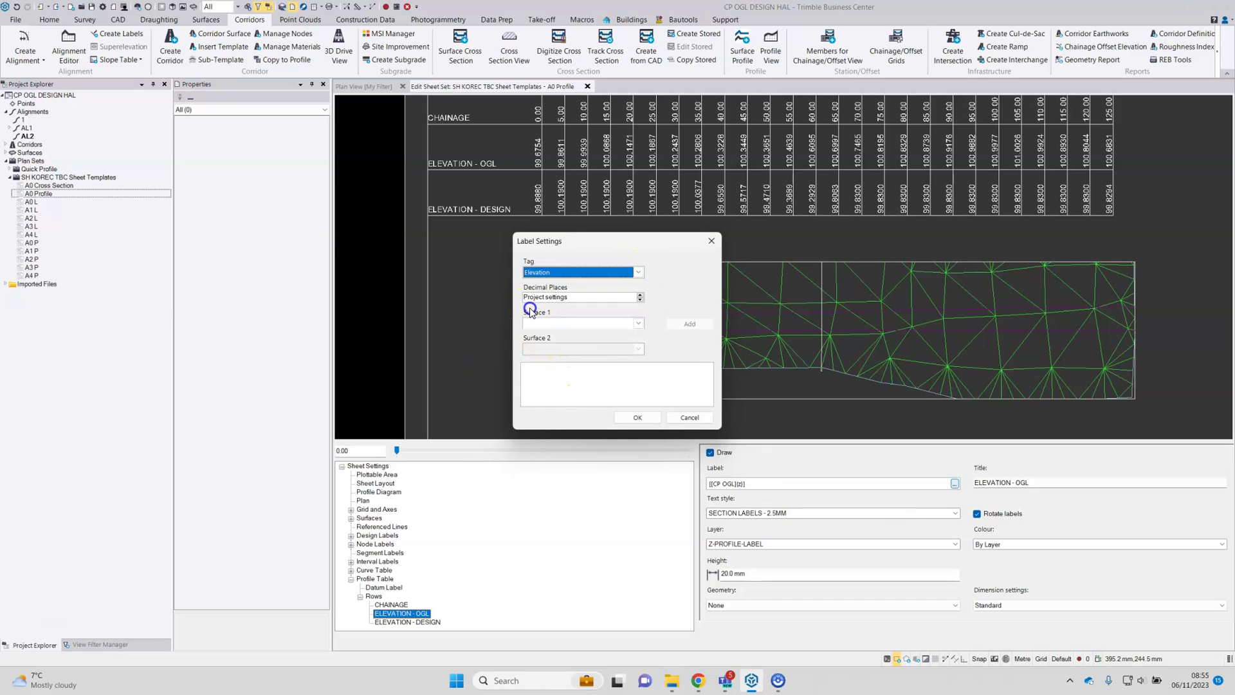
click(640, 324)
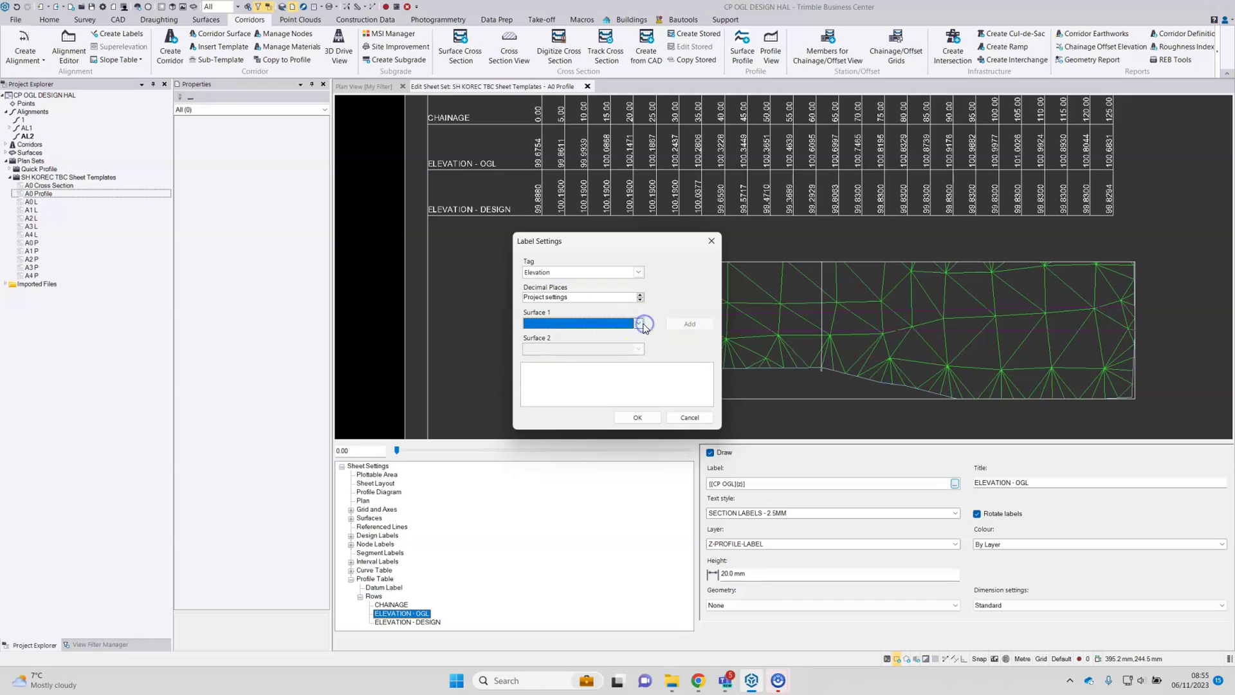
click(639, 324)
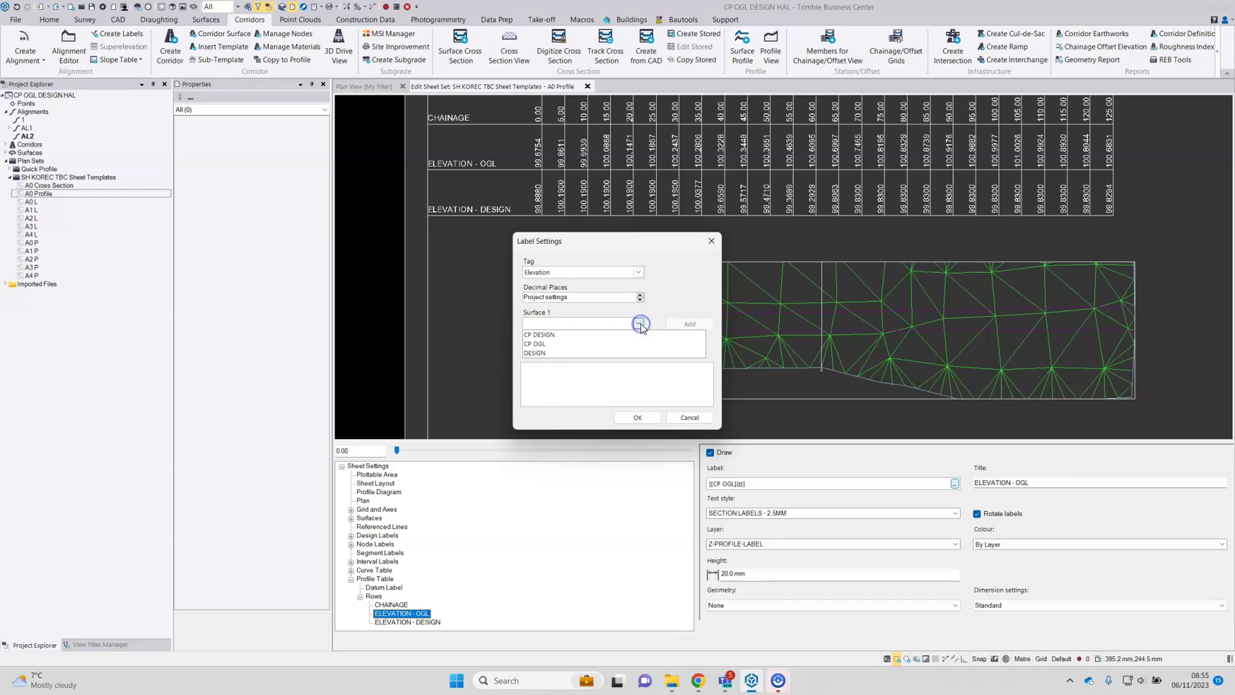
click(538, 345)
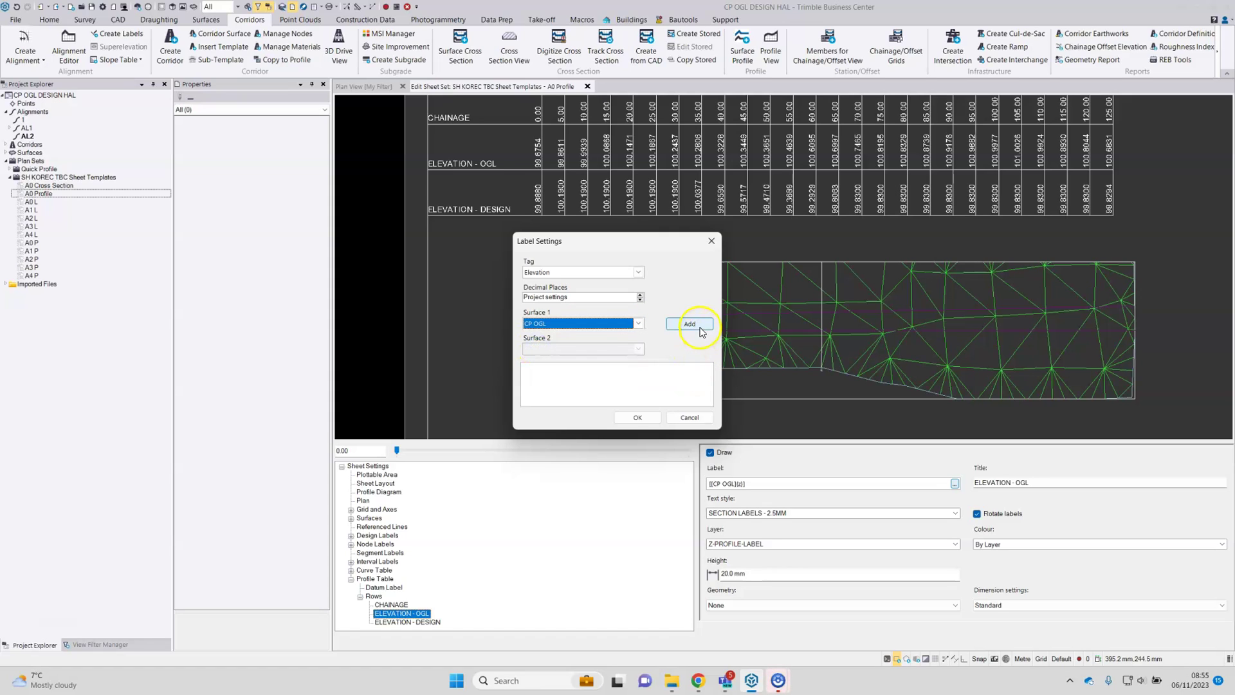
click(698, 327)
click(653, 419)
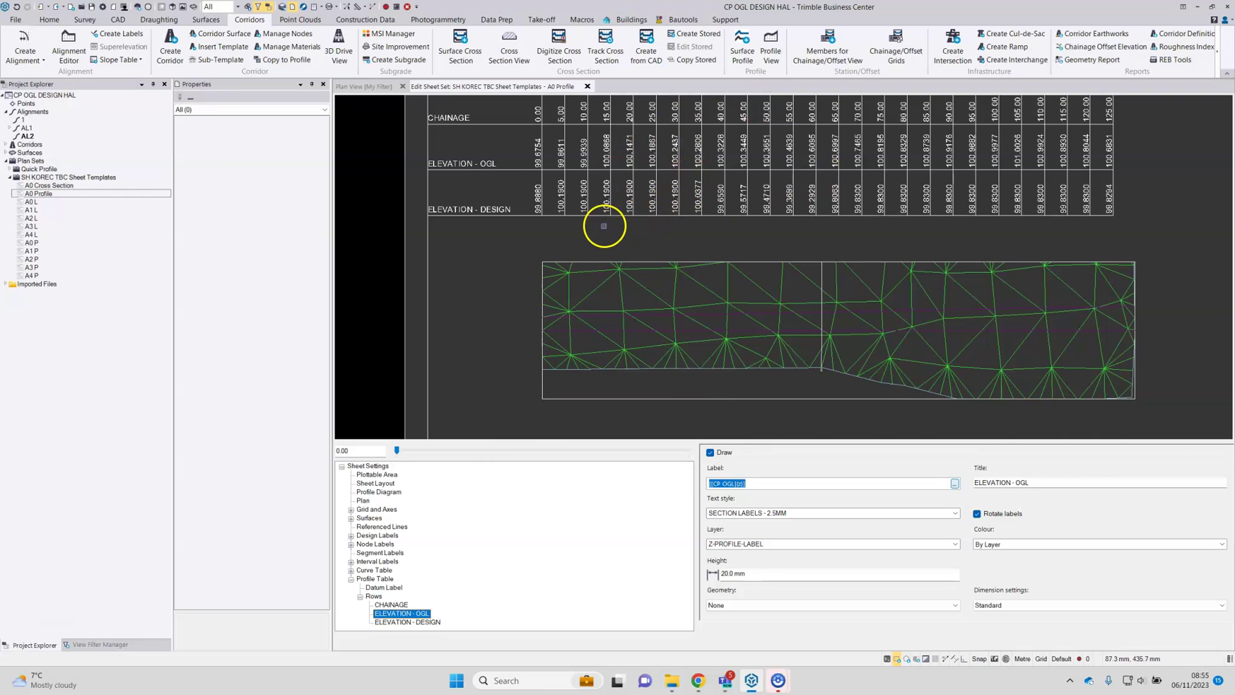
Show the Surfaces draw list: CP DESIGN and CP OGL drawn, DESIGN unticked
scroll(604, 226, down, 2)
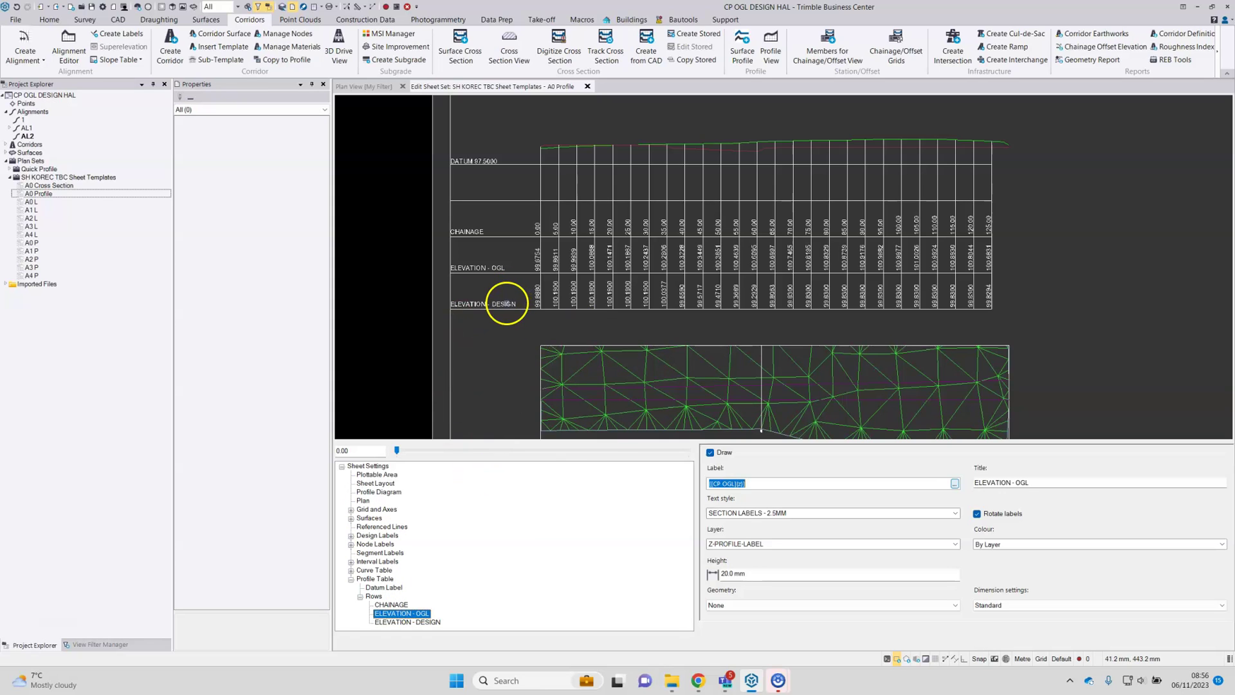
scroll(505, 296, down, 3)
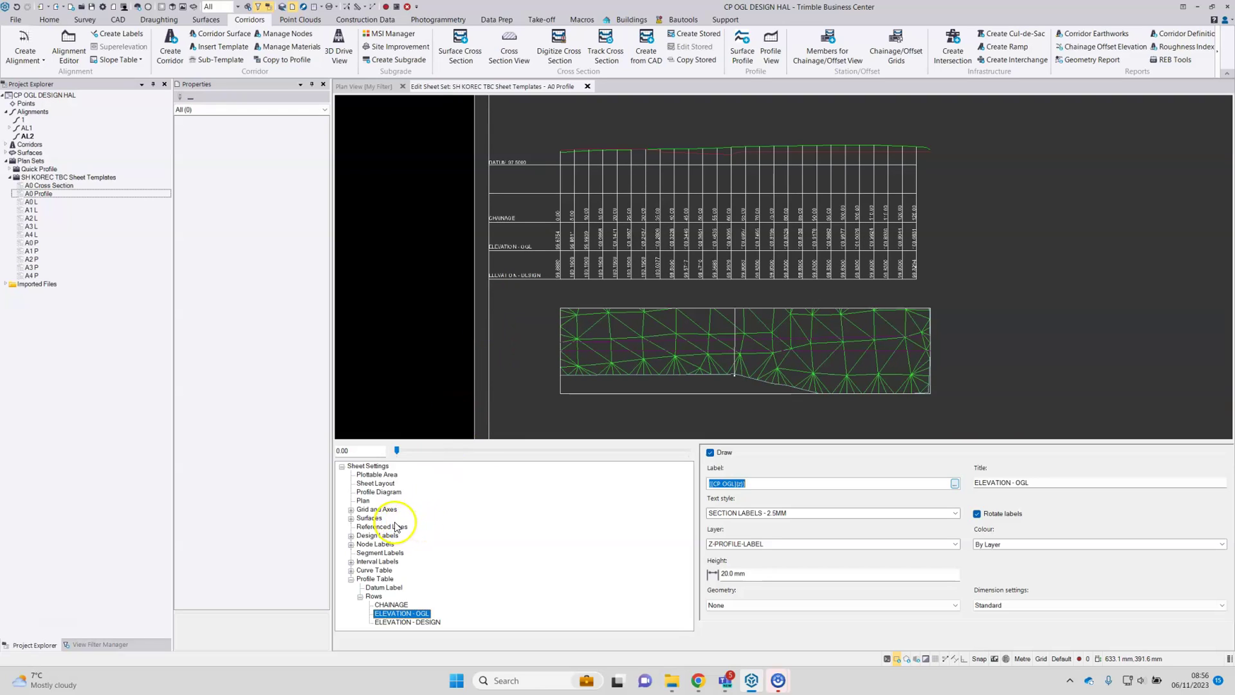
click(352, 518)
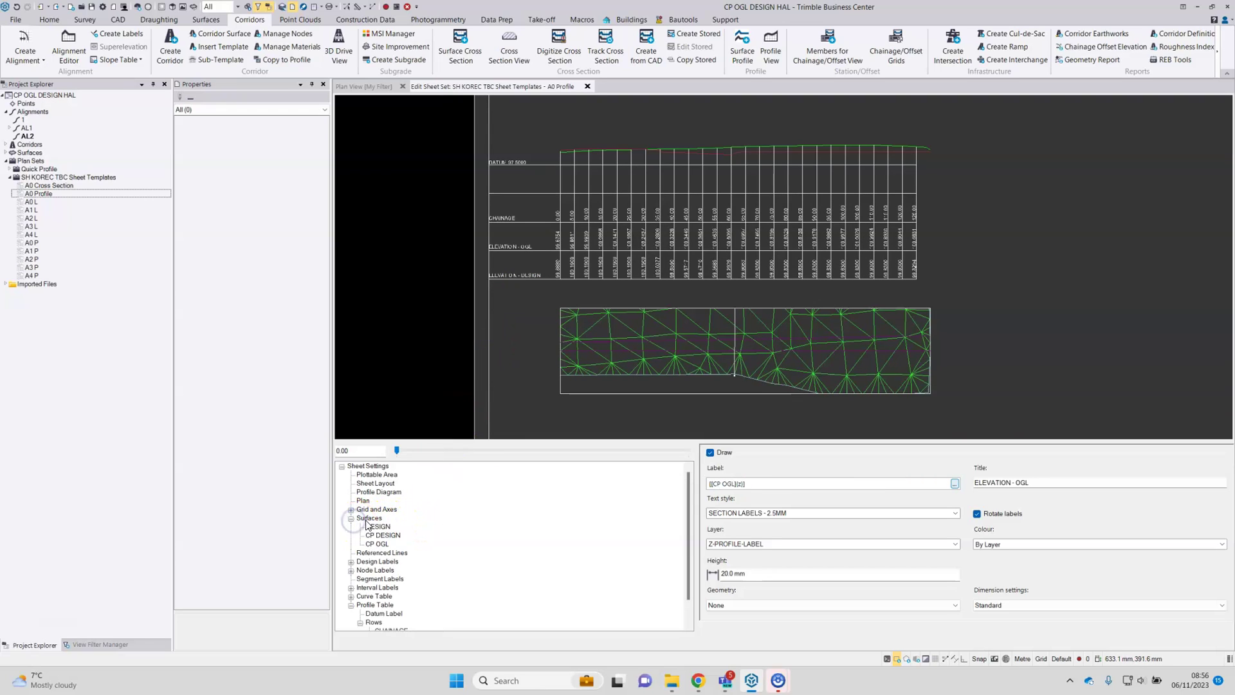
click(377, 525)
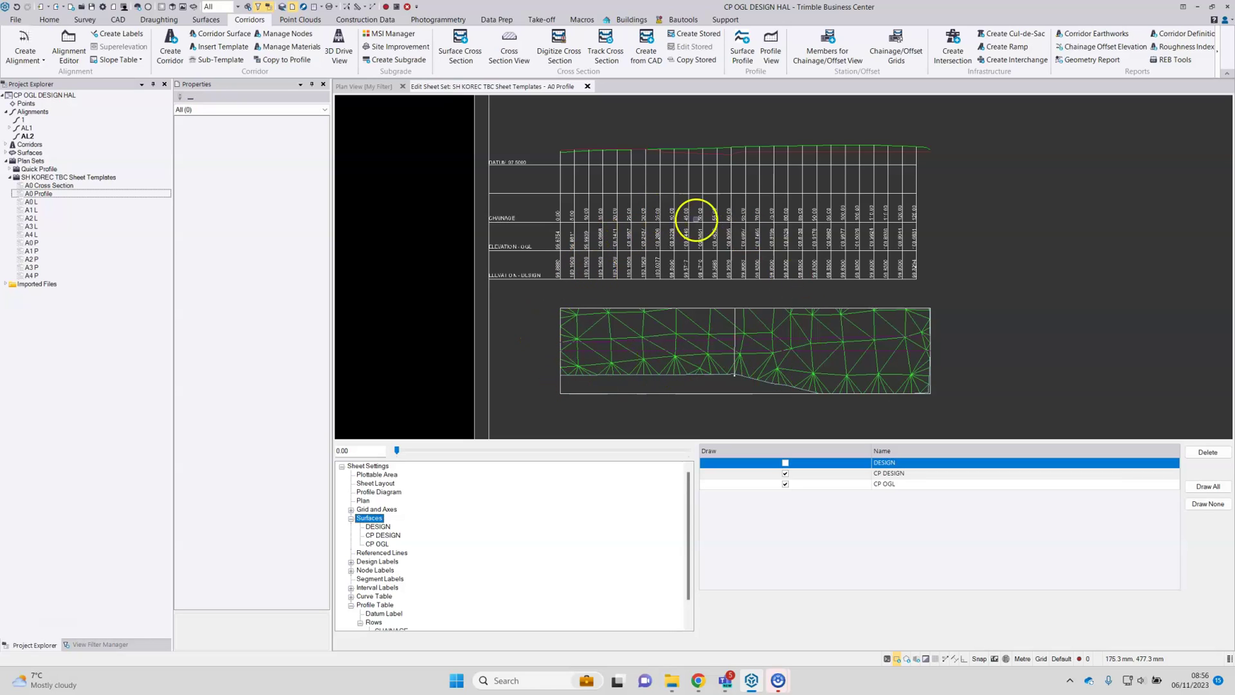
middle_drag(643, 295, 609, 292)
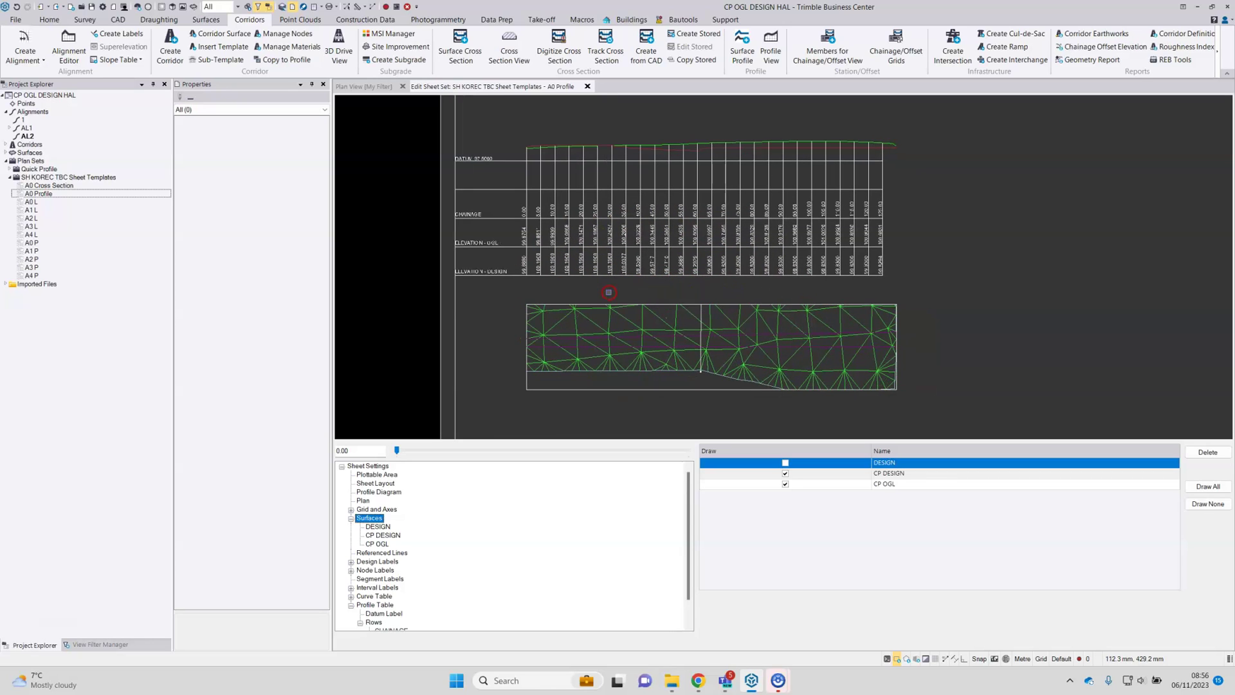
Set the Plan position to Below in the sheet's Plan settings
click(363, 501)
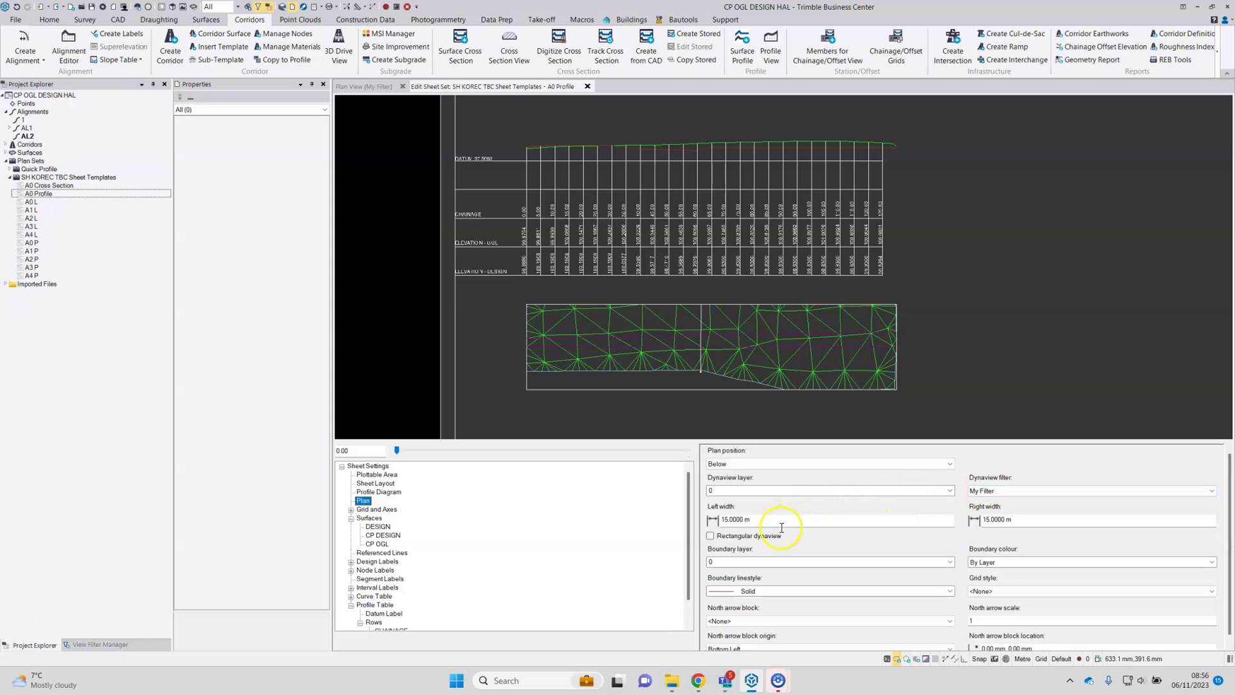
click(731, 463)
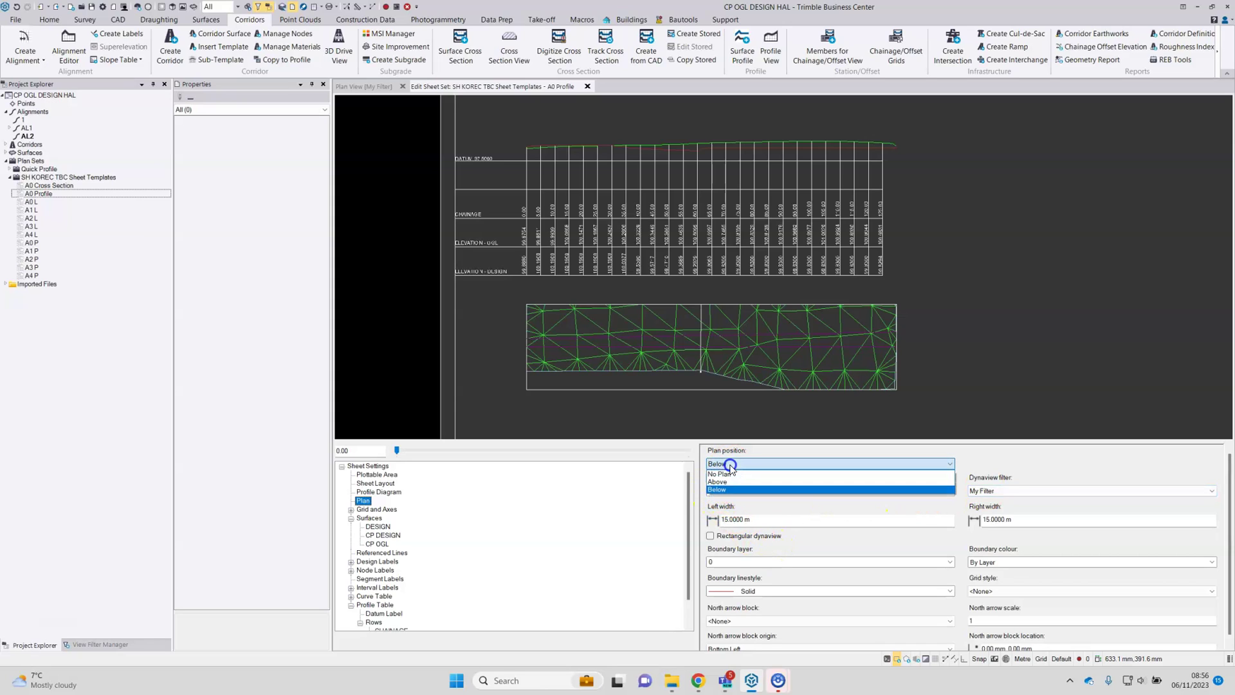
click(731, 474)
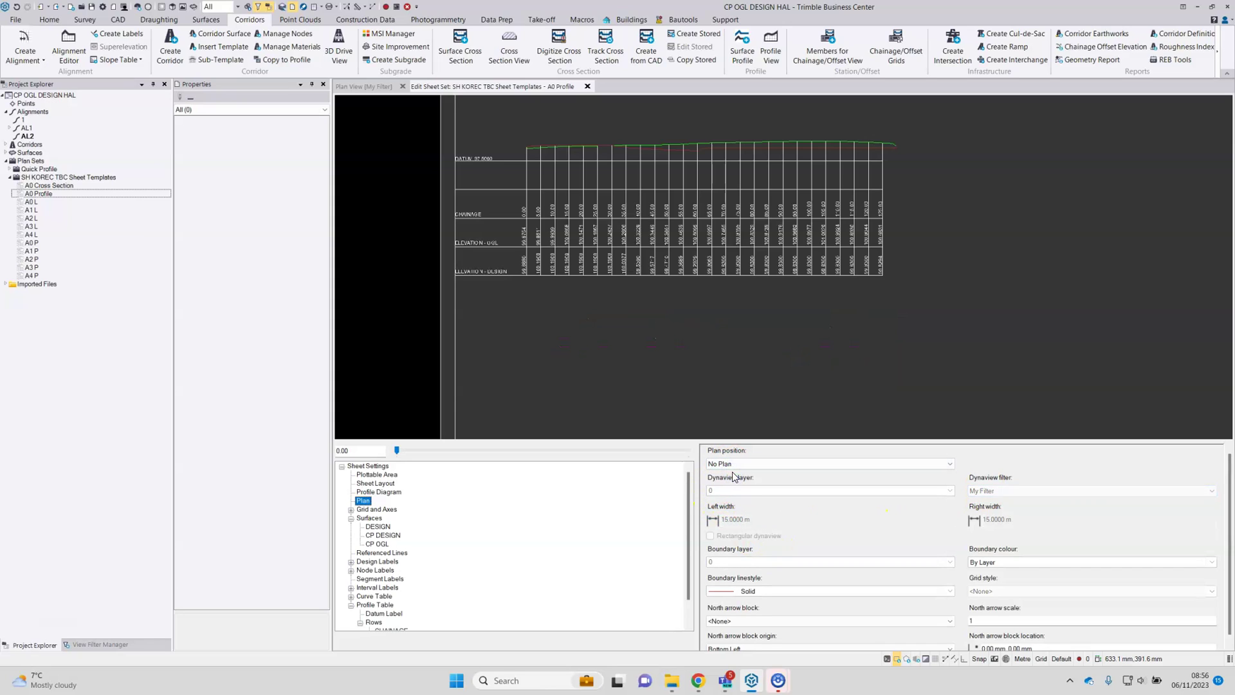
click(732, 464)
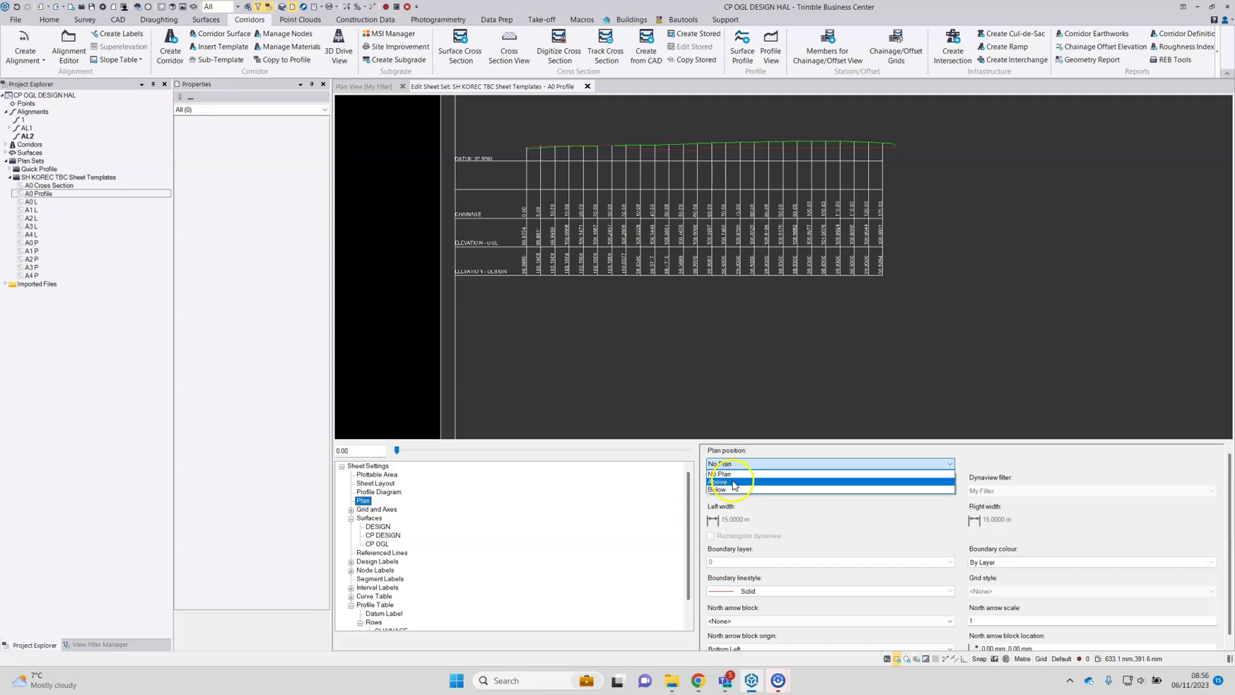
click(733, 489)
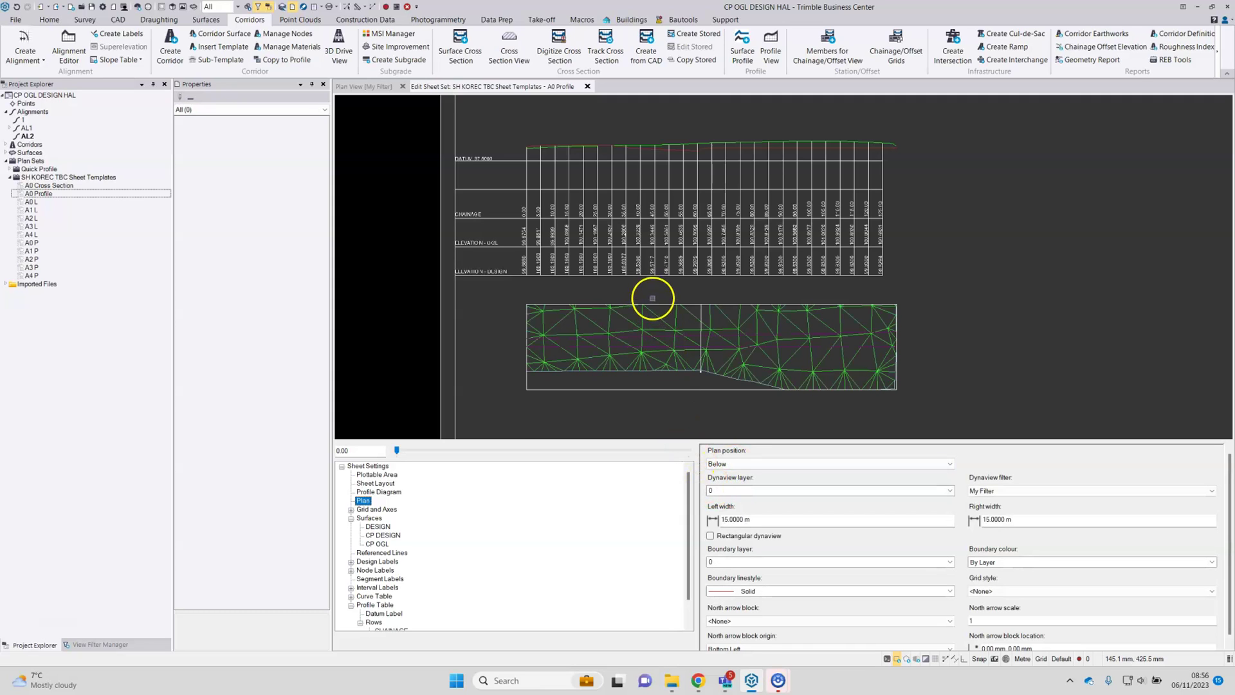
scroll(656, 300, down, 2)
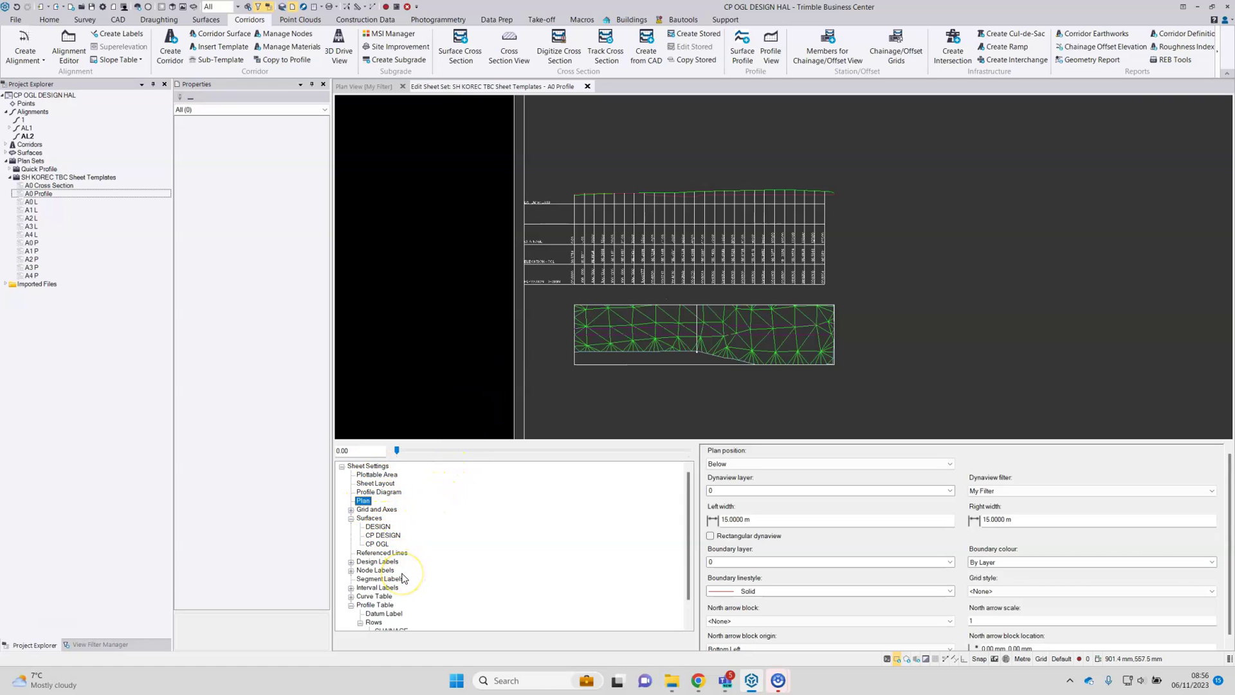
Expand and collapse the Design Labels, Surfaces and Profile Table settings nodes
click(354, 568)
click(352, 562)
click(352, 553)
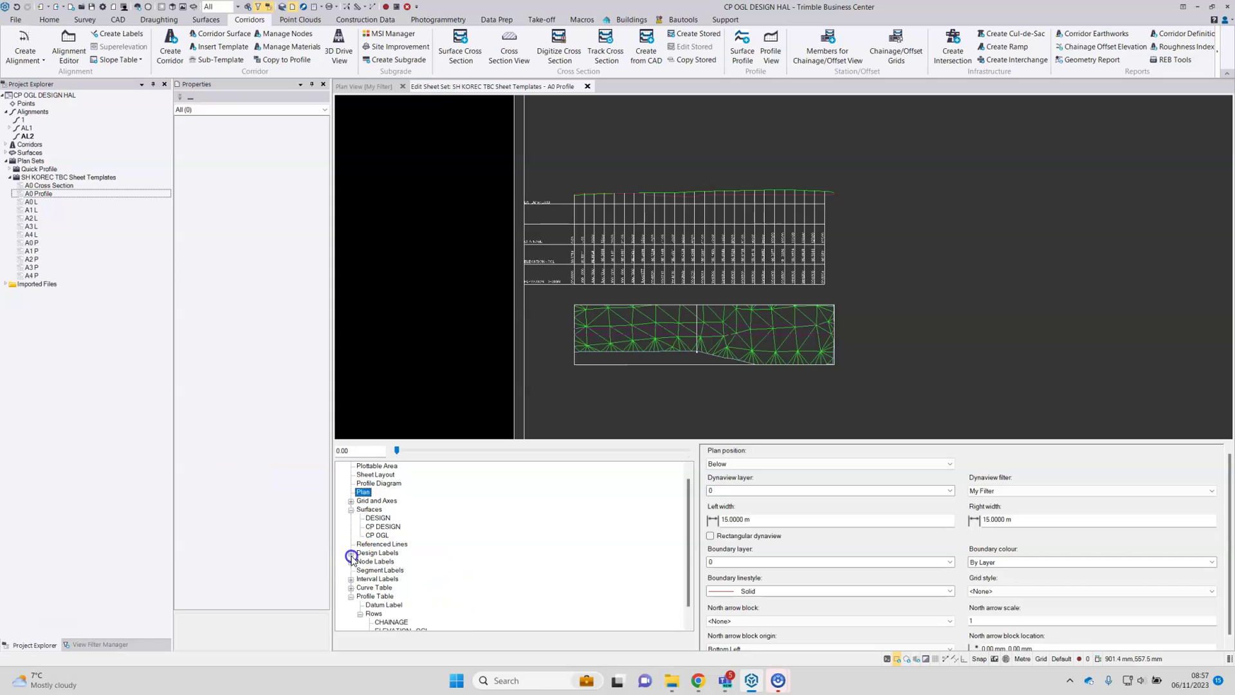
click(351, 509)
click(351, 578)
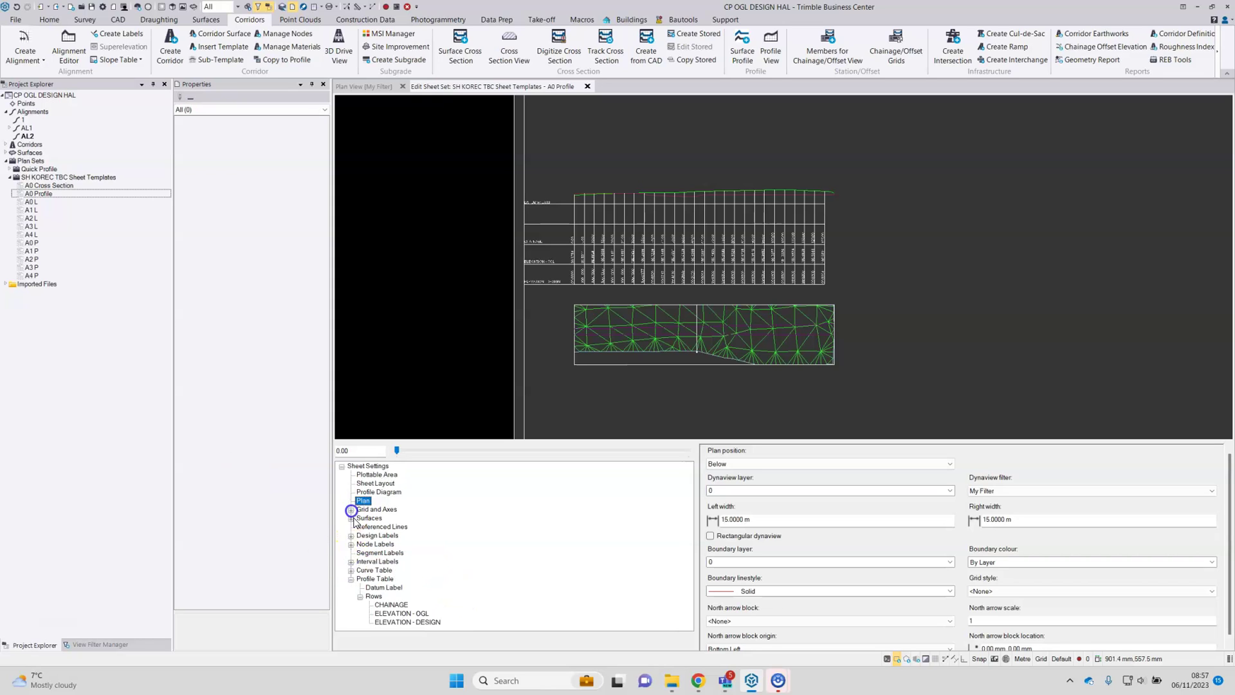
click(351, 579)
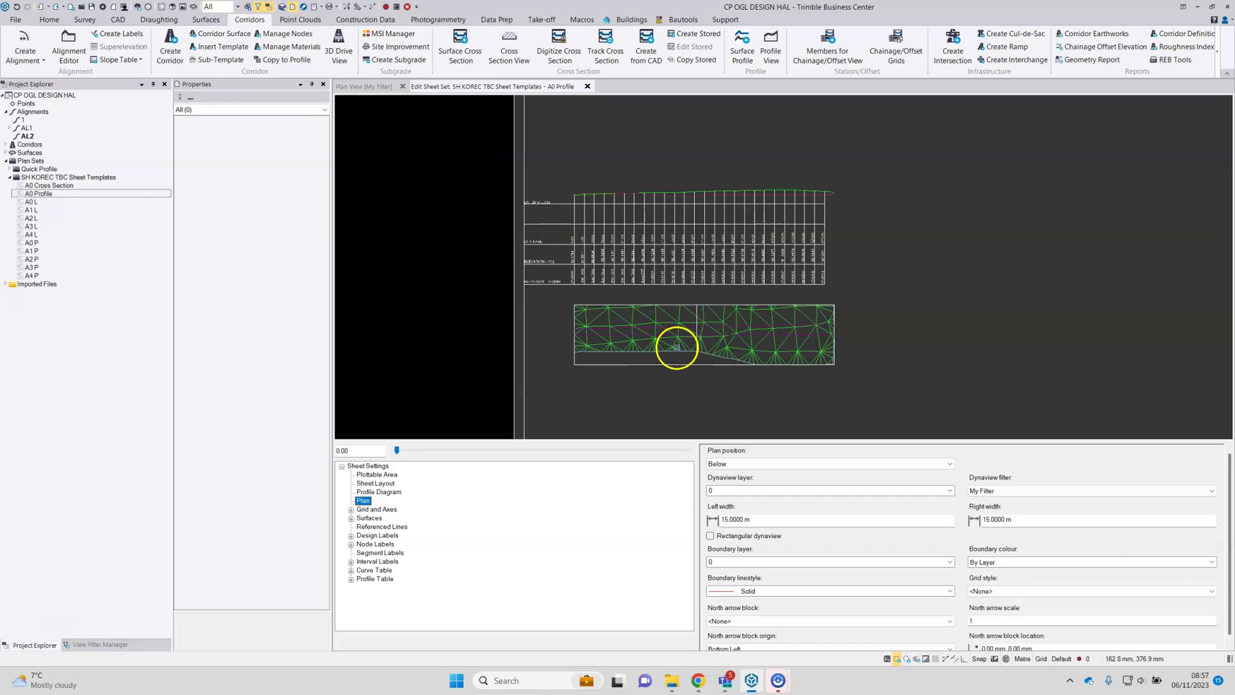
Close the sheet set editor and build the A0 Profile sheets
click(587, 87)
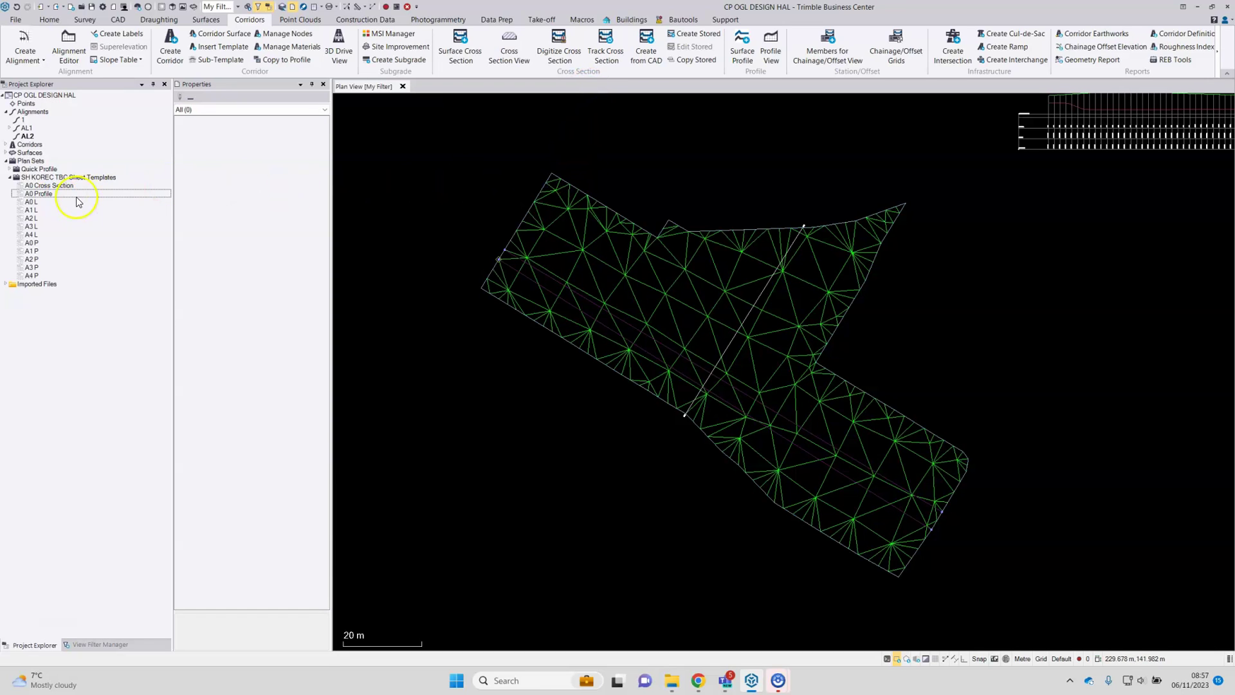
click(52, 193)
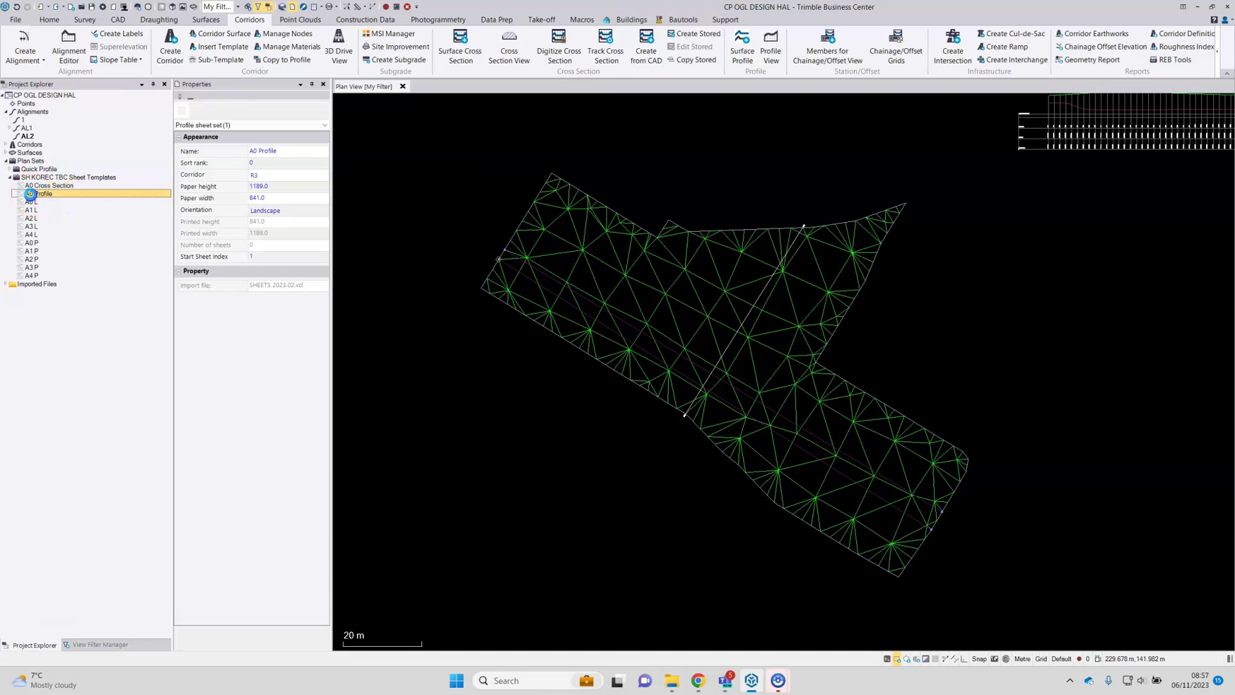
right_click(61, 194)
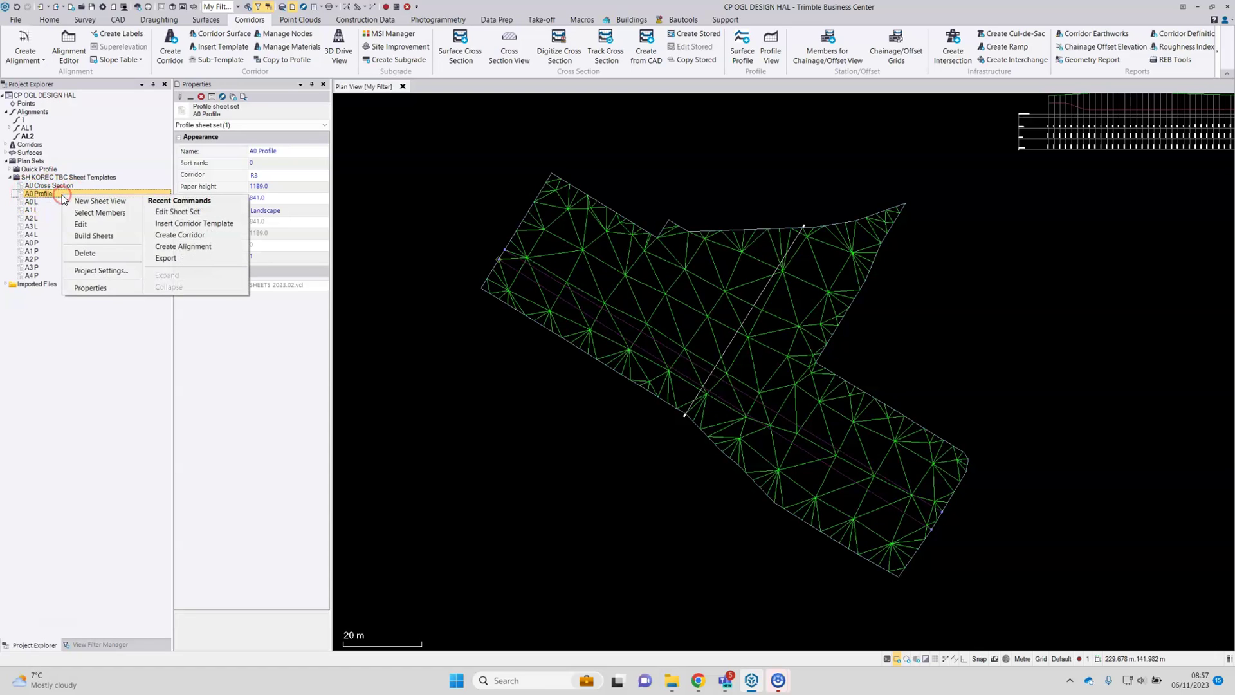
click(92, 235)
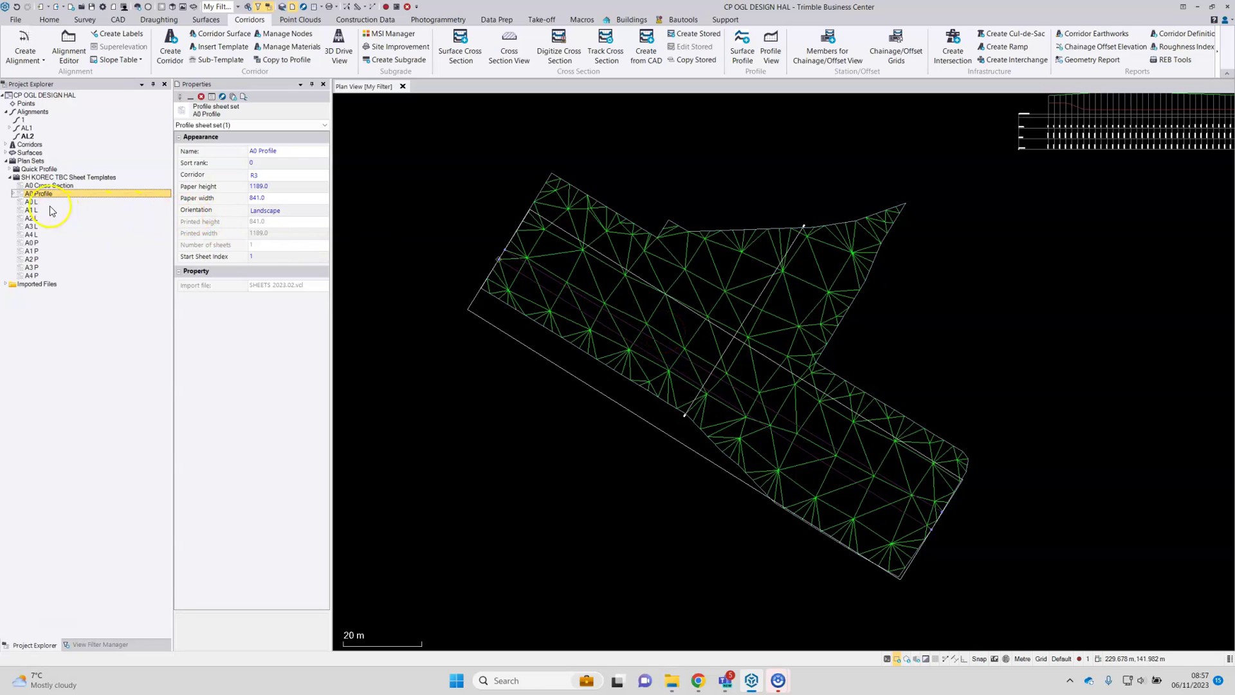
Expand A0 Profile and select Sheet 1 [0.00]
click(14, 194)
click(48, 202)
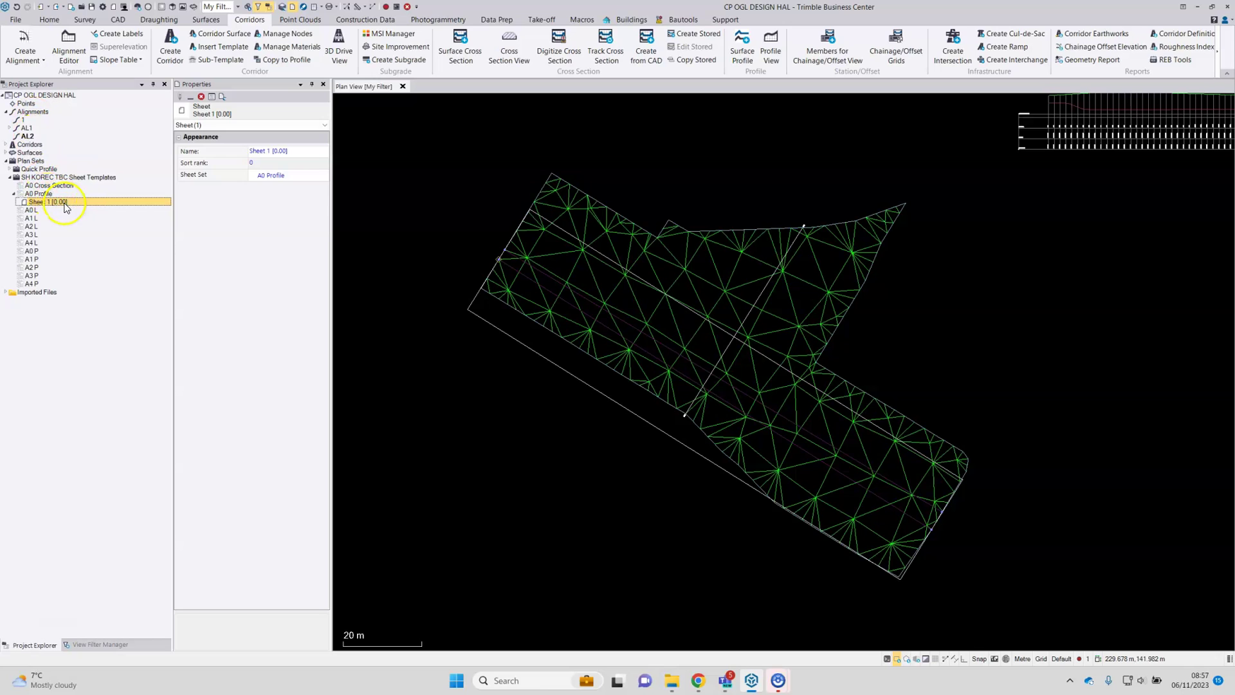
right_click(73, 204)
Open Sheet 1 [0.00] in a new sheet view, inspect the full sheet, then select A0 Cross Section
click(96, 208)
scroll(586, 337, up, 5)
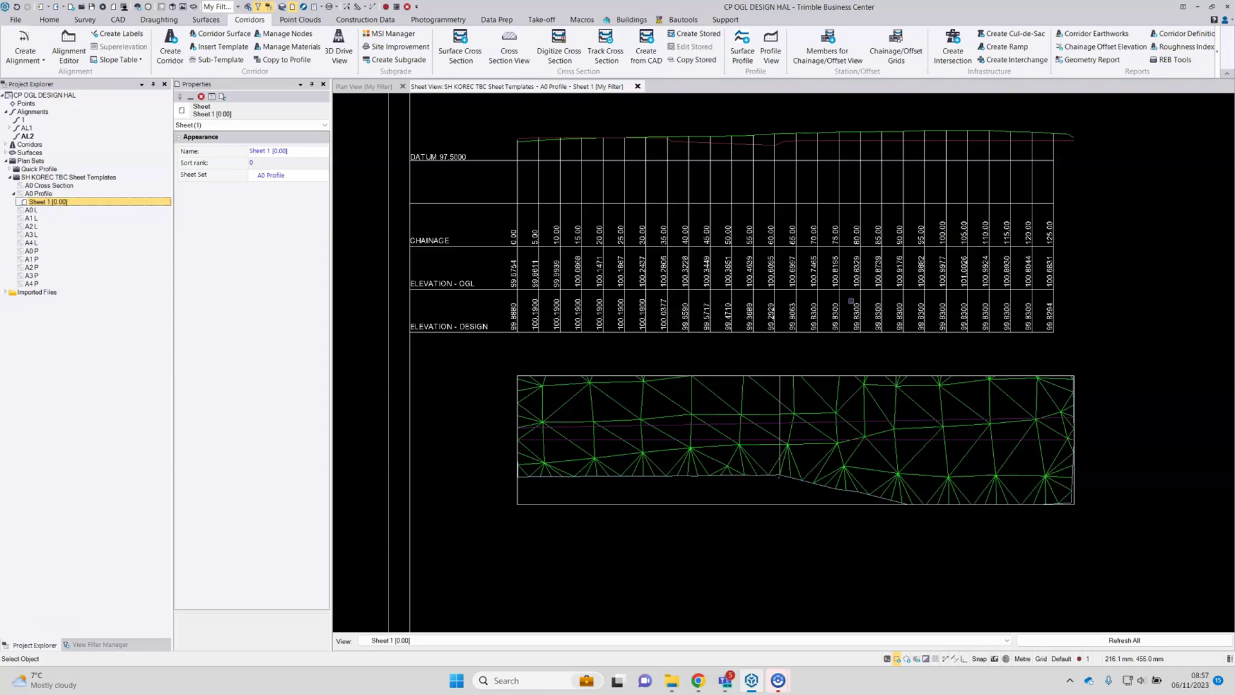
scroll(835, 311, down, 3)
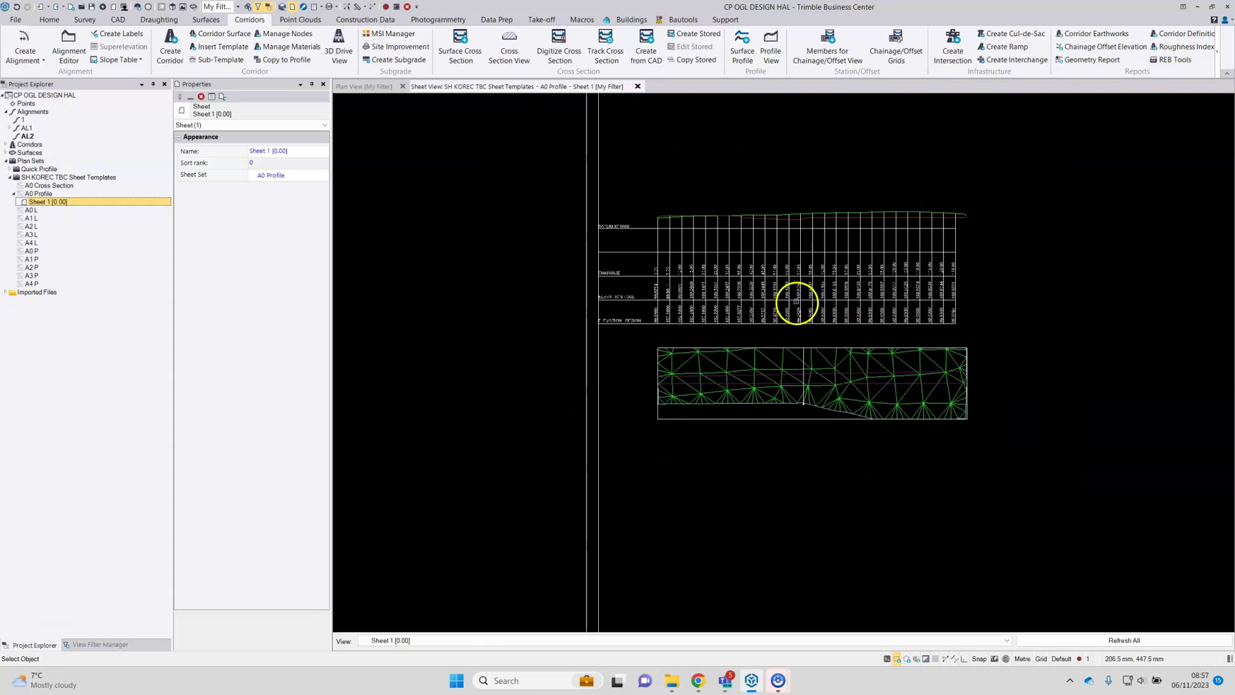
mouse_move(1061, 483)
mouse_down()
mouse_move(692, 358)
mouse_move(513, 187)
mouse_up()
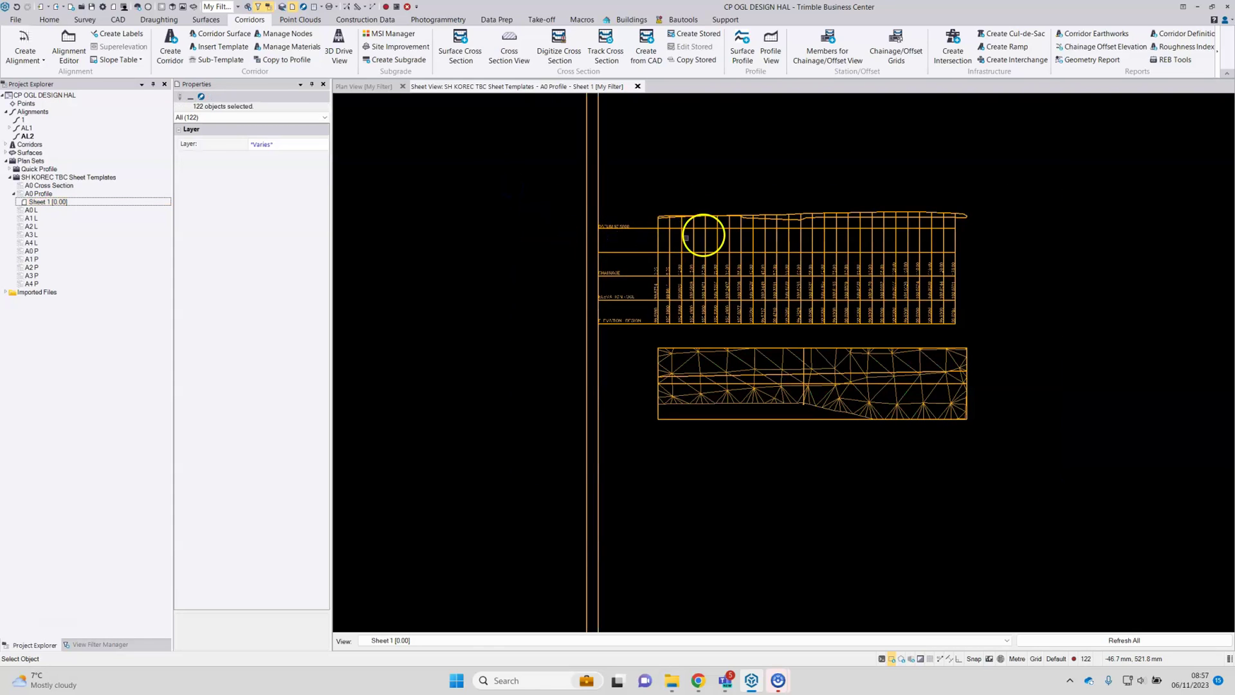
click(712, 187)
scroll(727, 211, down, 5)
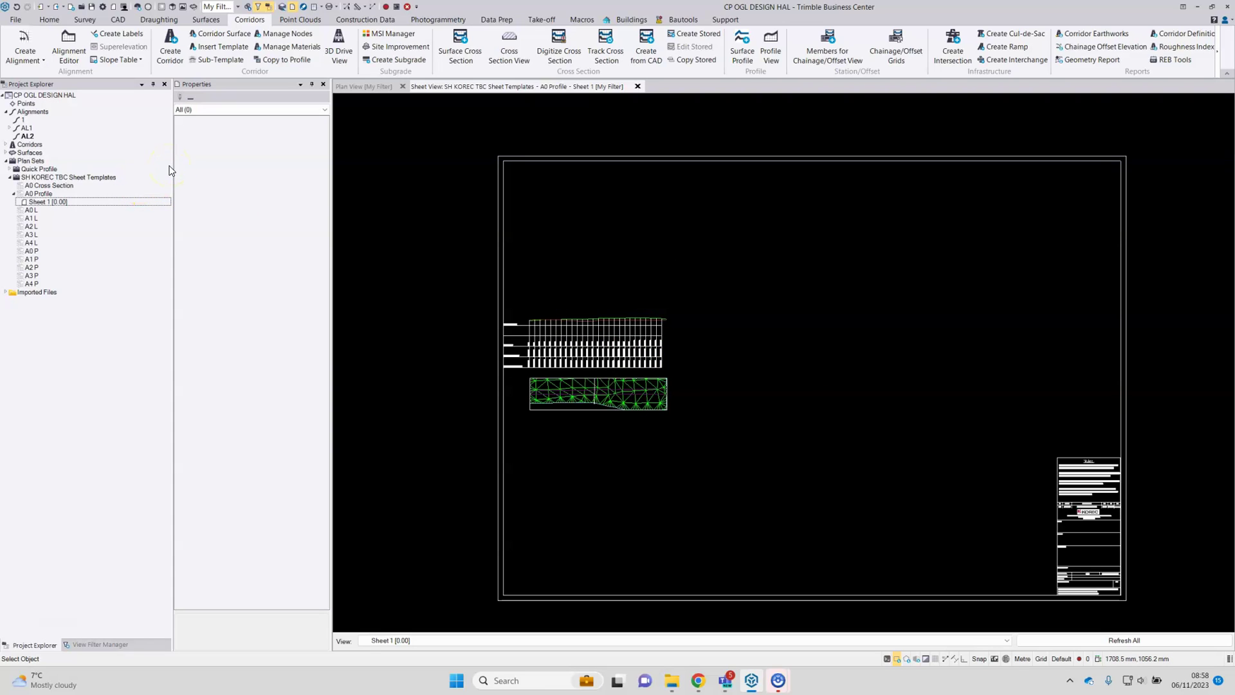
click(58, 186)
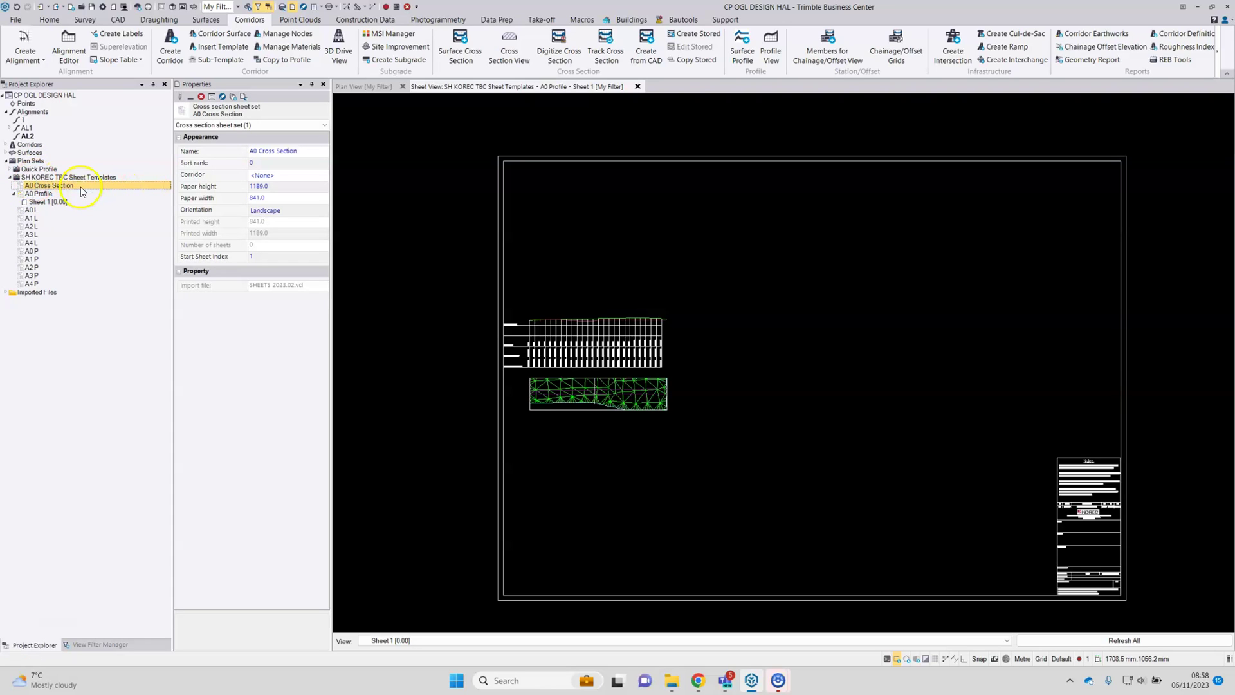
Assign corridor R3 to the A0 Cross Section sheet set and close the Sheet 1 view
click(277, 175)
click(273, 174)
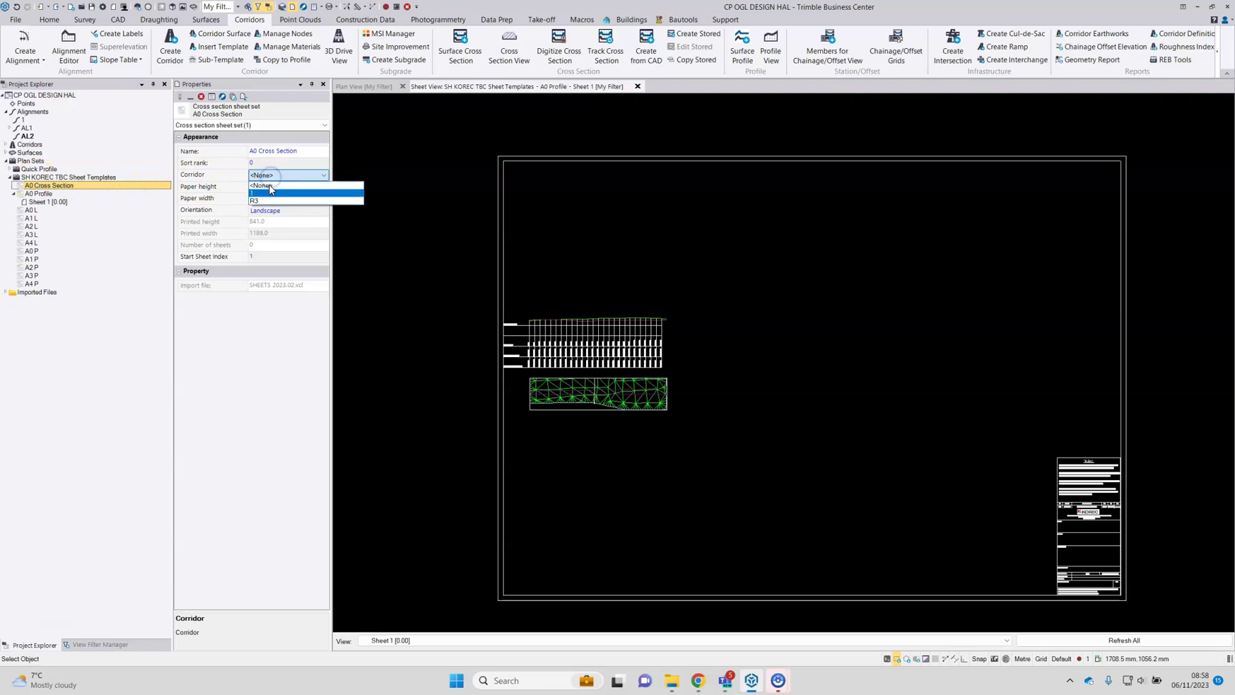
click(269, 199)
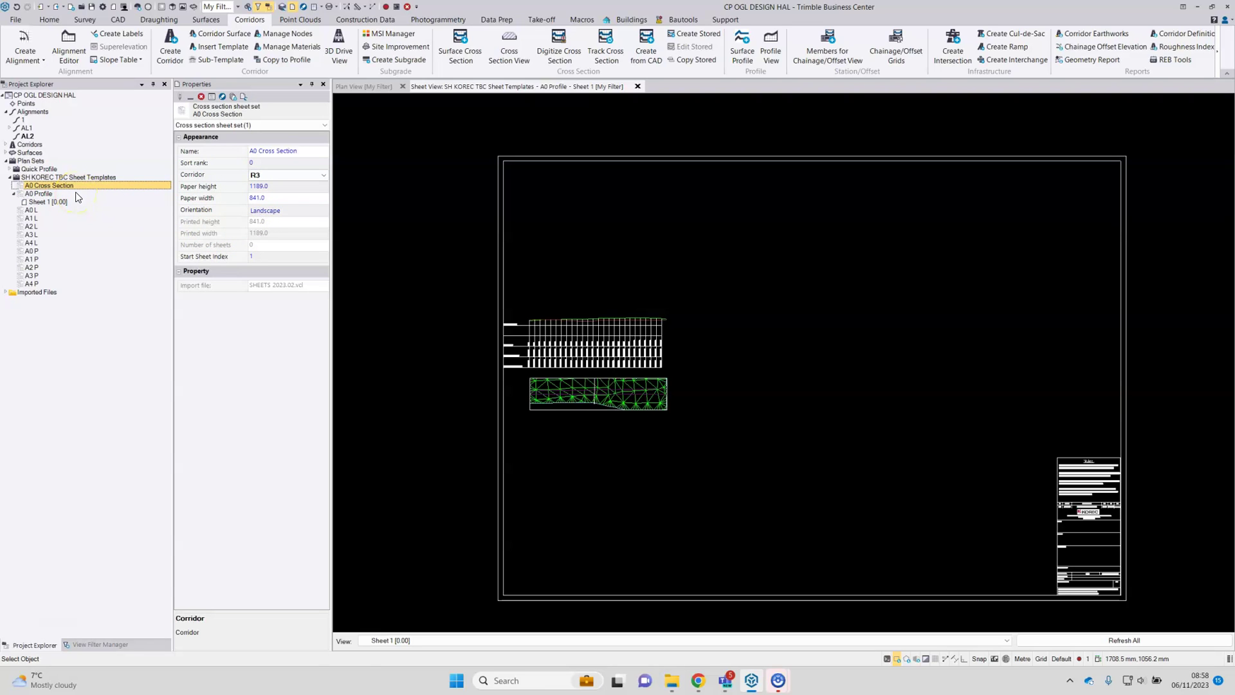
click(636, 87)
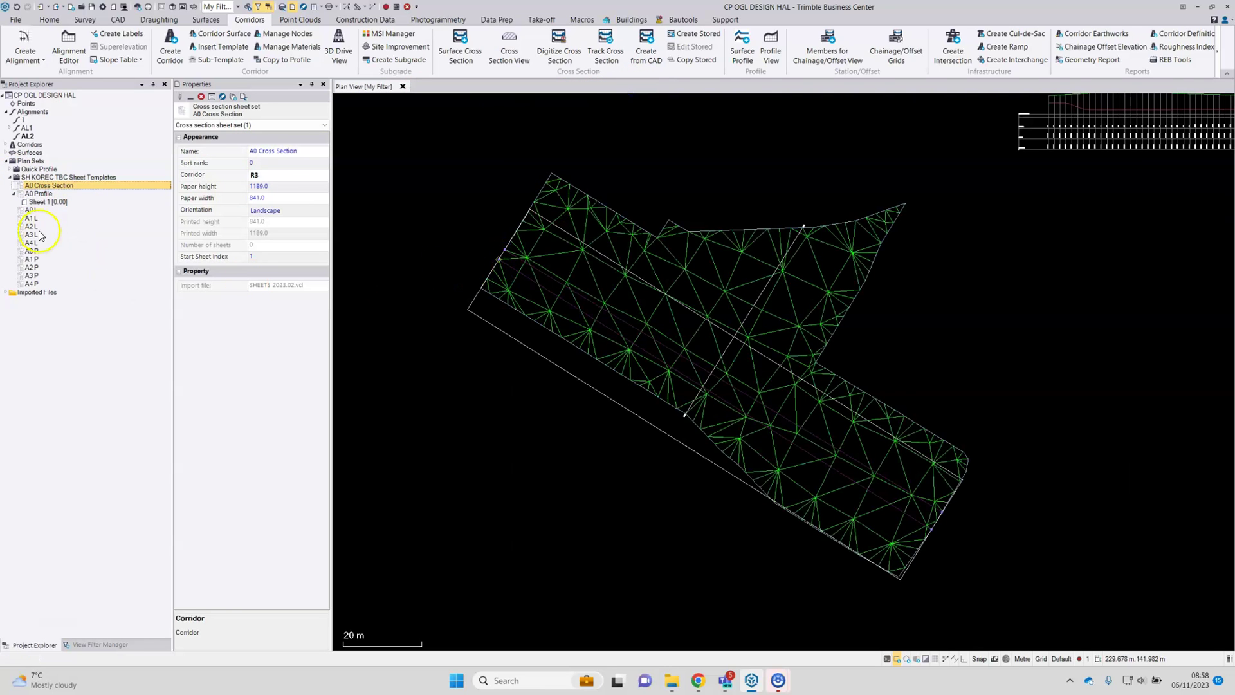
right_click(56, 187)
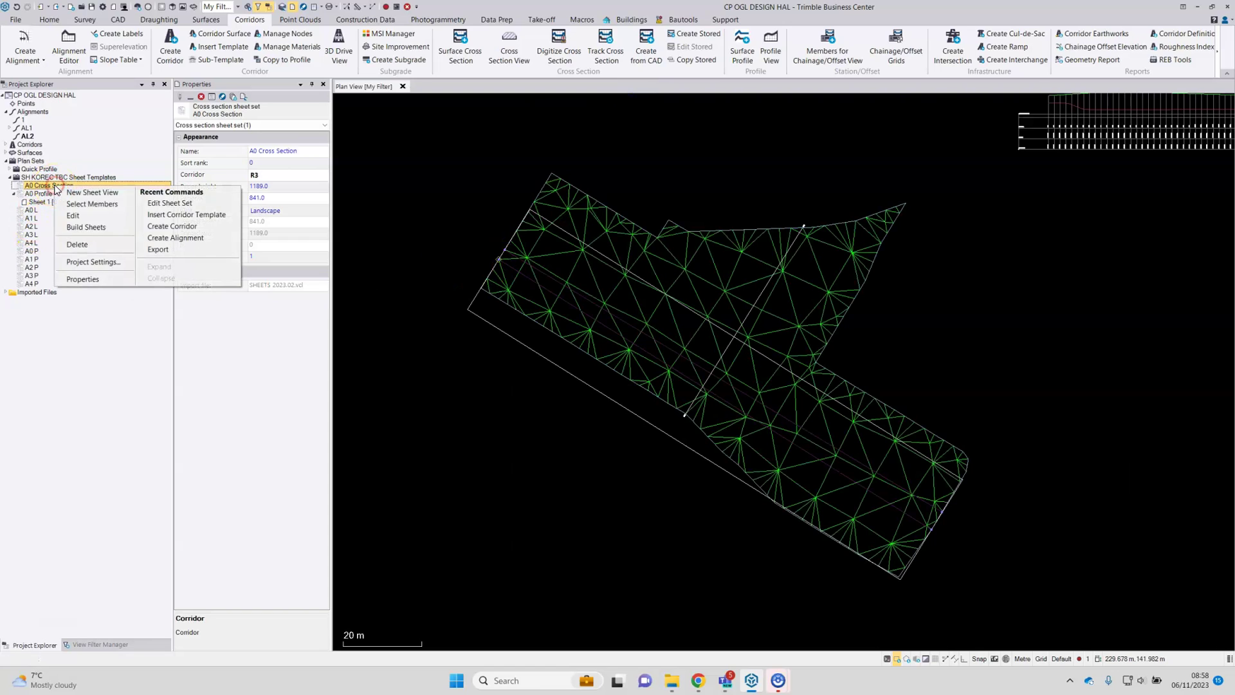
click(80, 219)
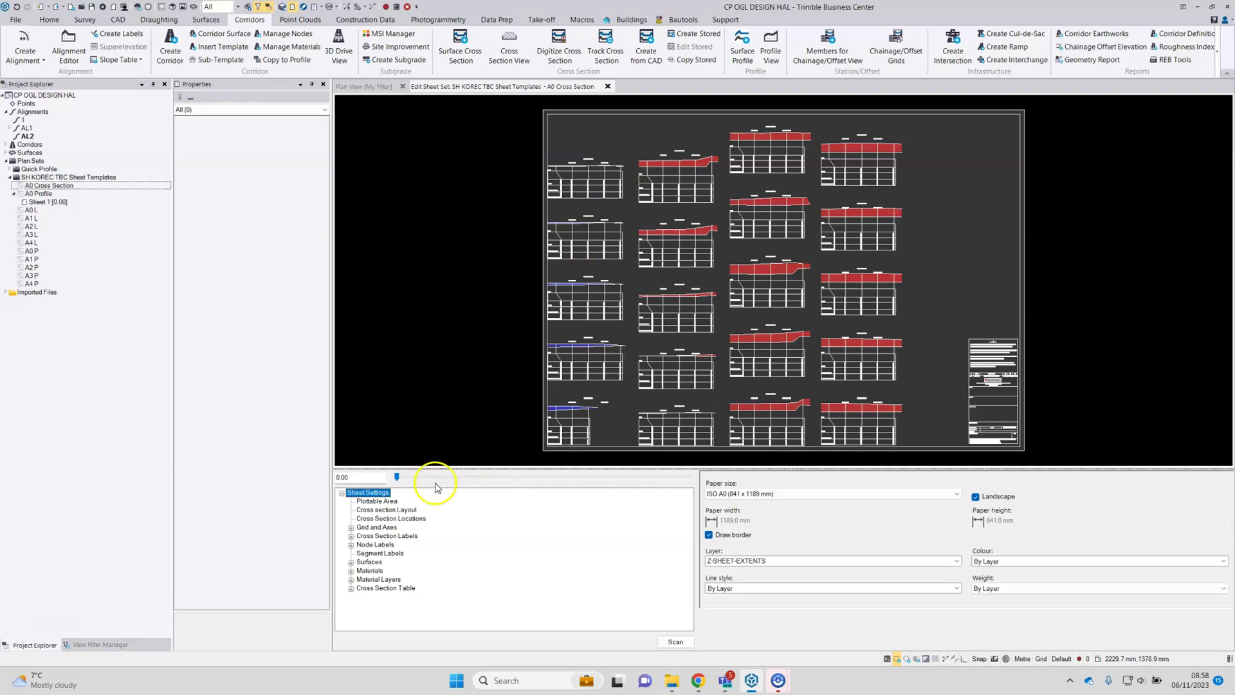
scroll(621, 360, up, 5)
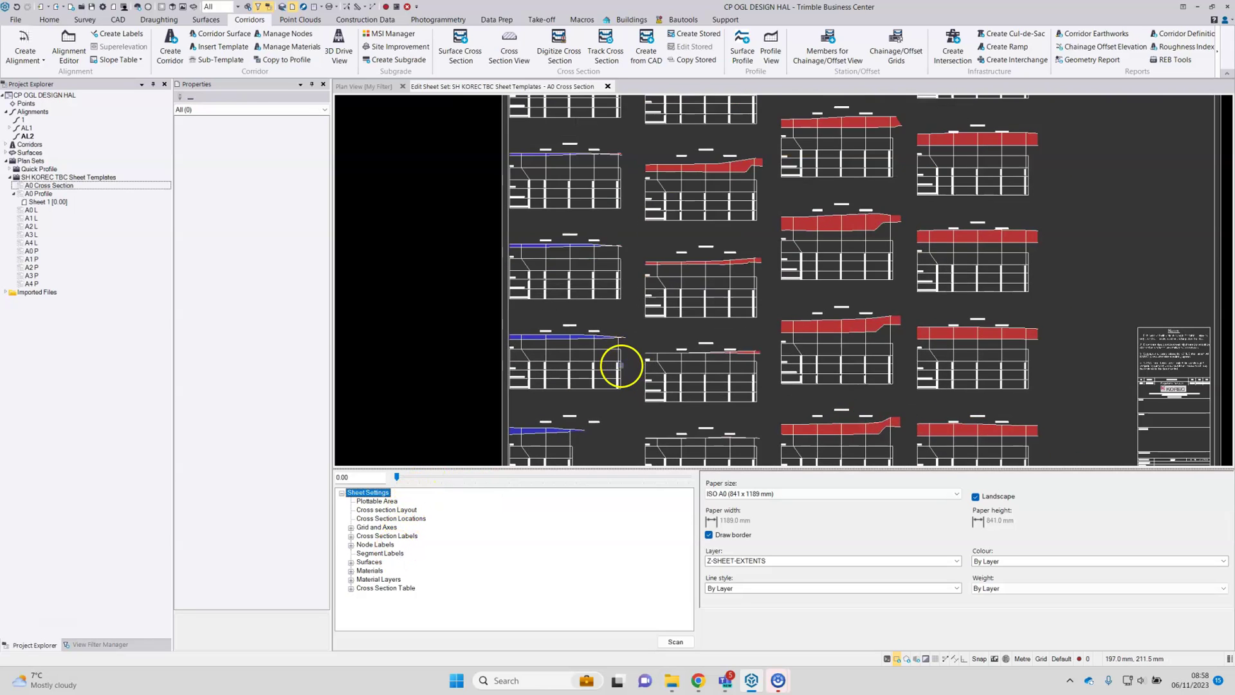
middle_drag(586, 331, 678, 191)
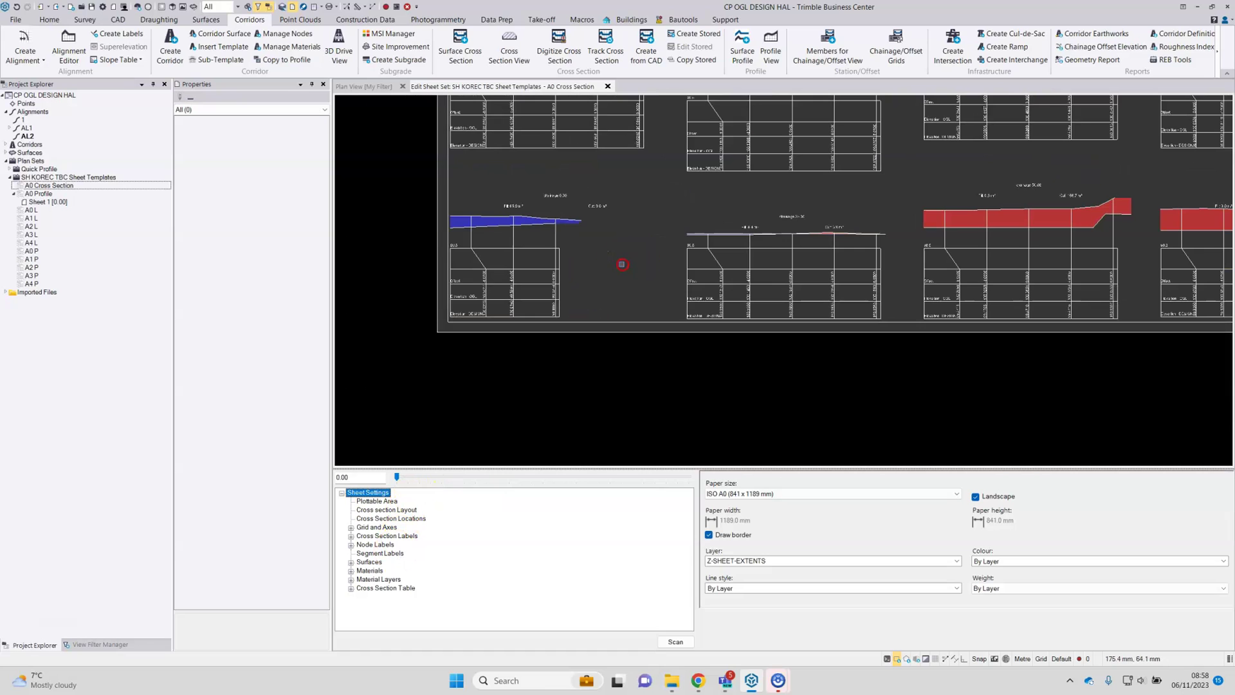
middle_drag(622, 264, 667, 323)
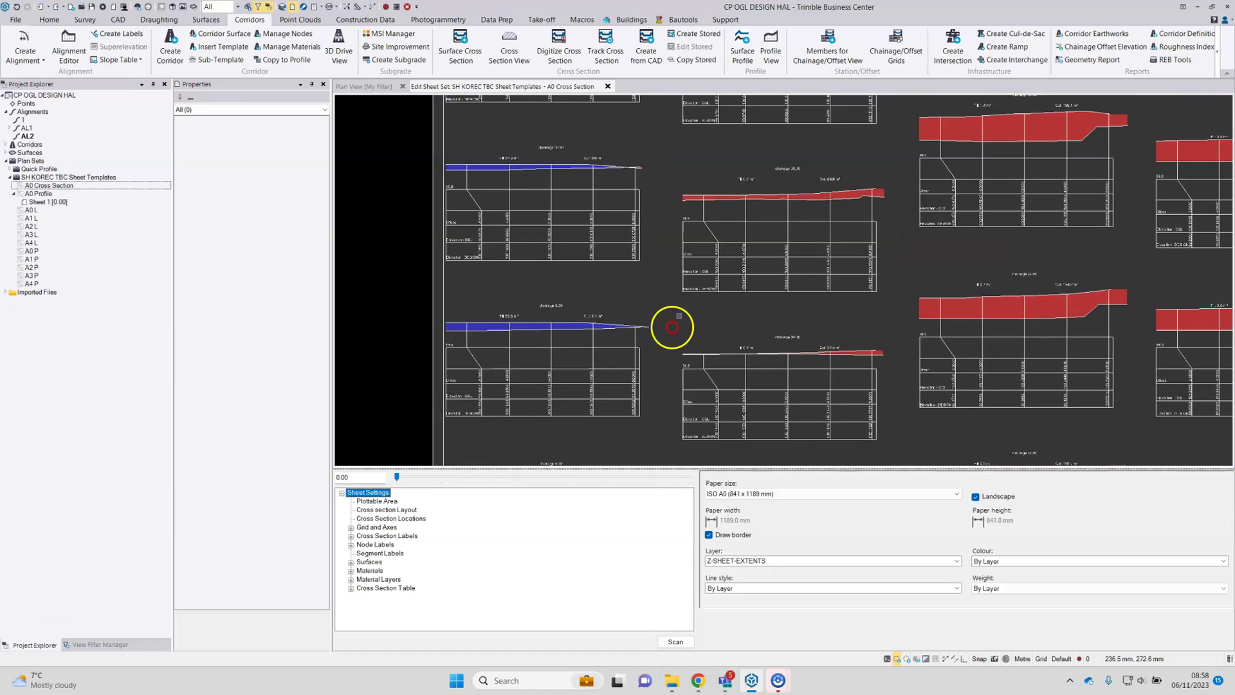
scroll(545, 215, up, 4)
middle_drag(543, 215, 707, 217)
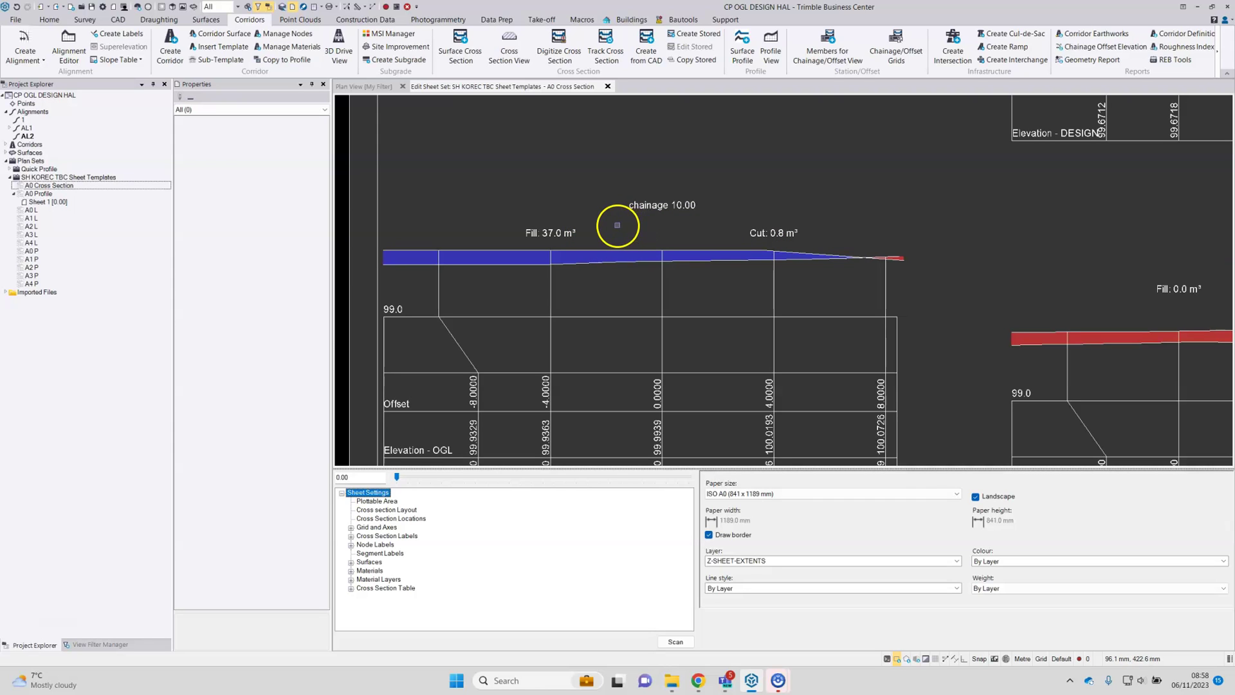
scroll(616, 225, down, 1)
middle_drag(620, 221, 628, 331)
scroll(631, 332, down, 1)
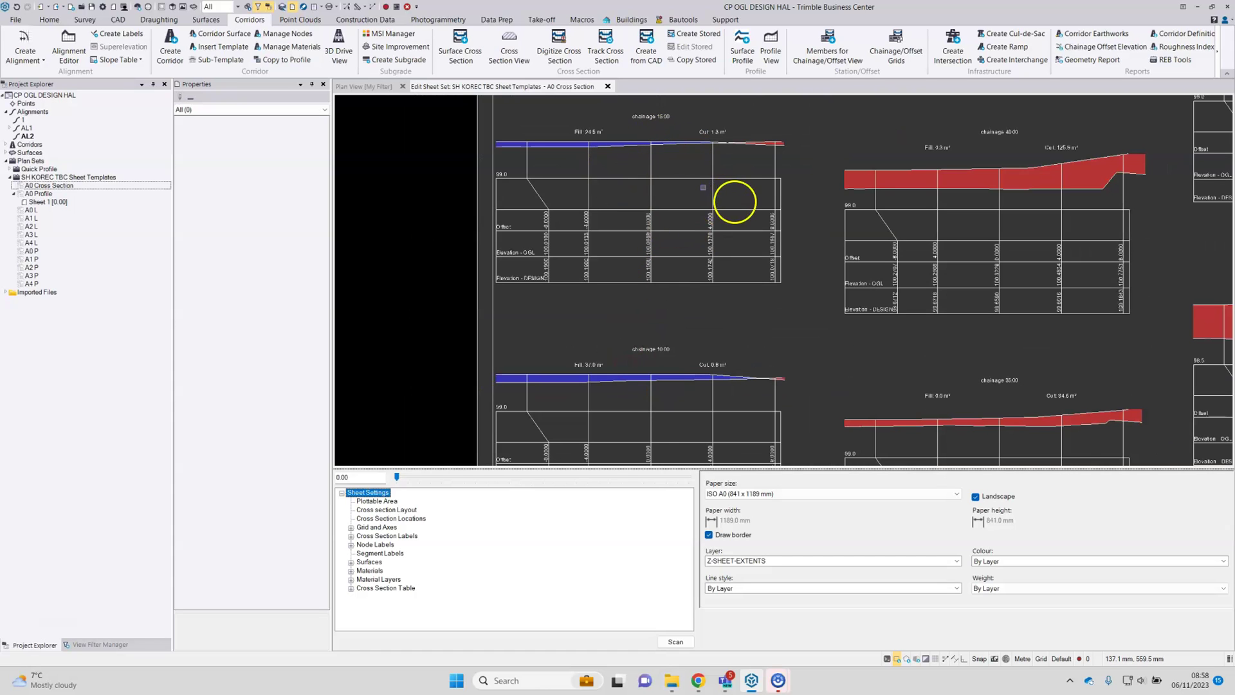
middle_drag(707, 301, 697, 174)
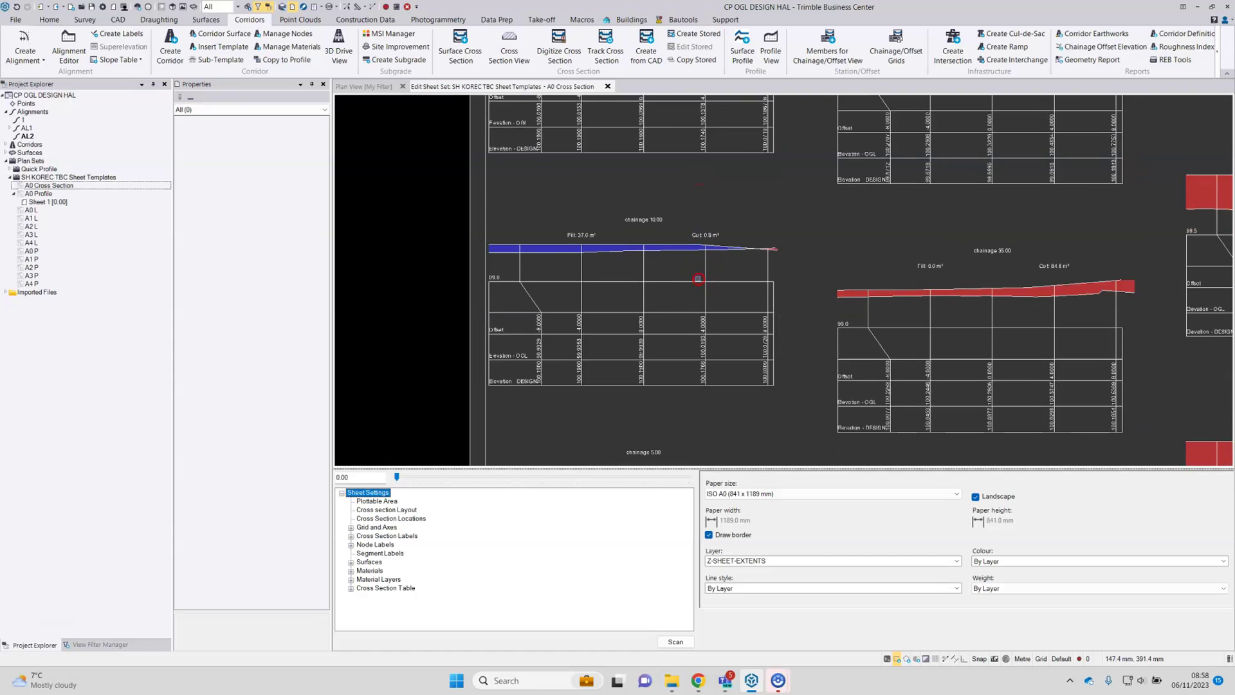
middle_drag(696, 329, 717, 158)
middle_drag(739, 267, 715, 157)
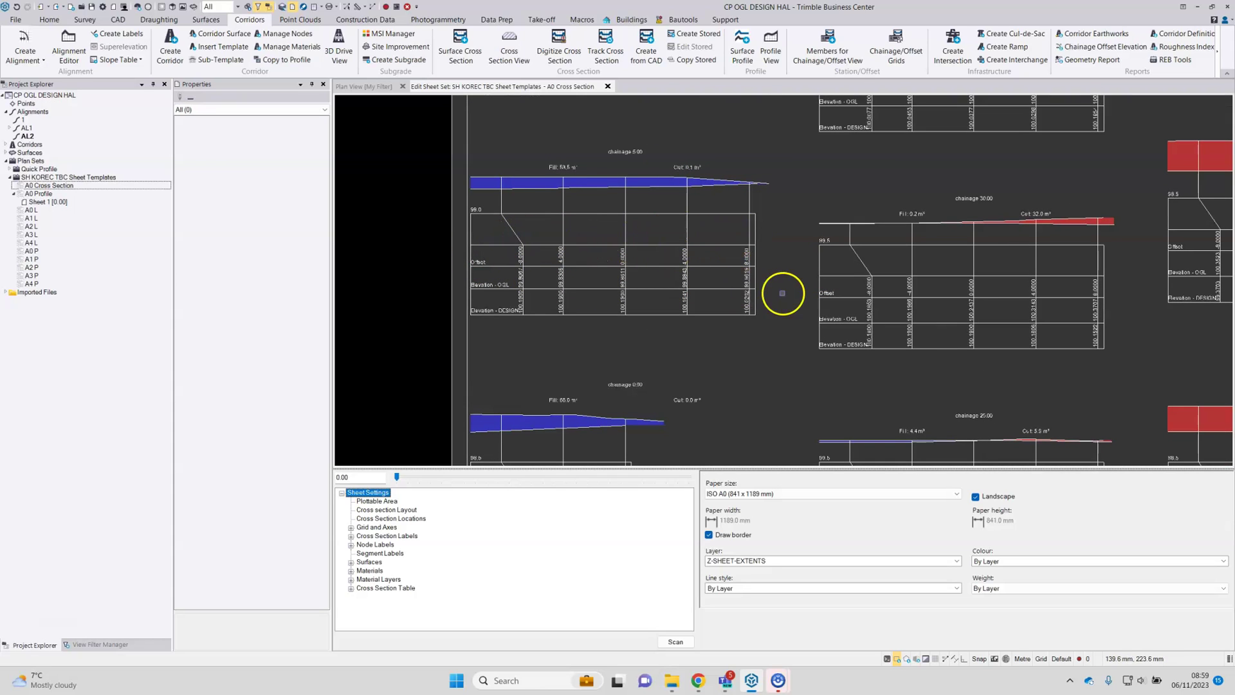
middle_drag(780, 292, 707, 191)
scroll(752, 215, down, 3)
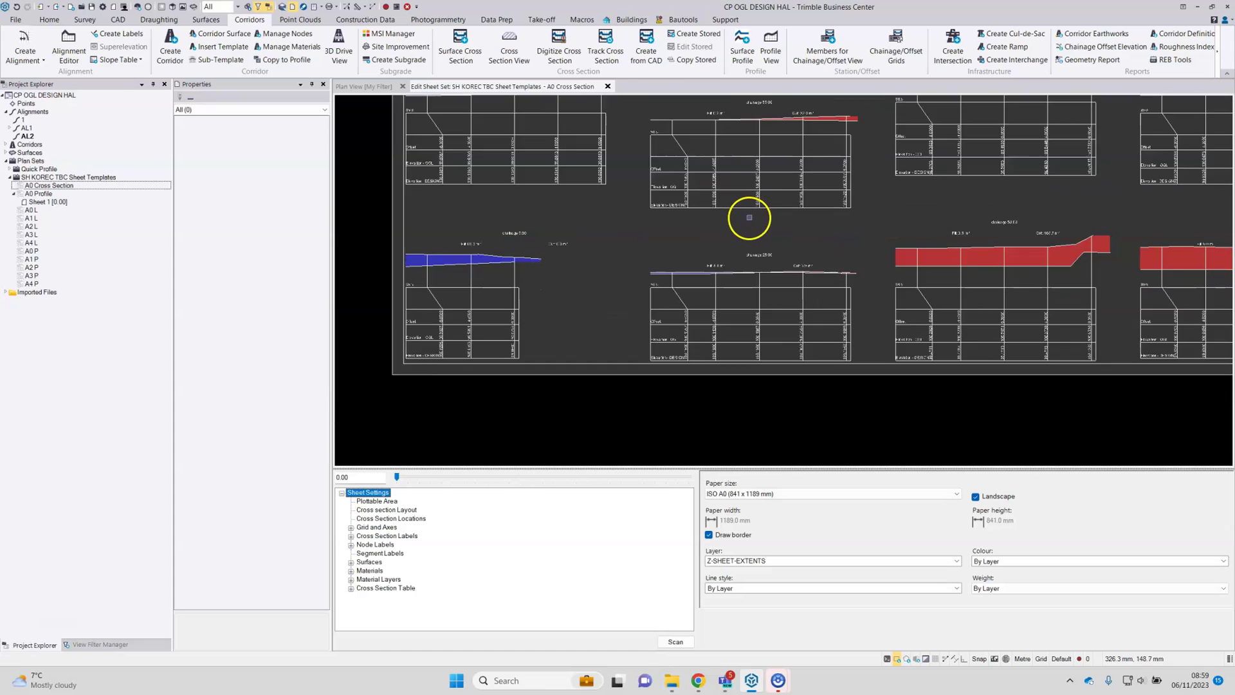
scroll(891, 226, down, 2)
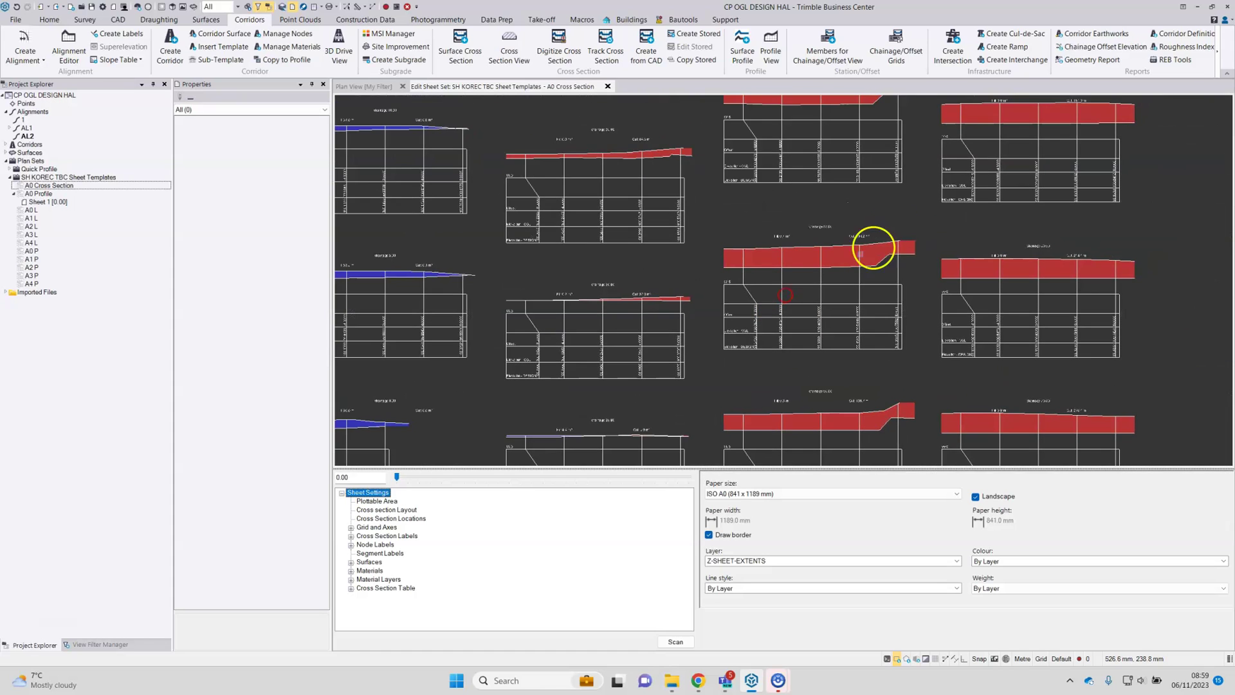
scroll(856, 323, down, 2)
scroll(733, 238, up, 5)
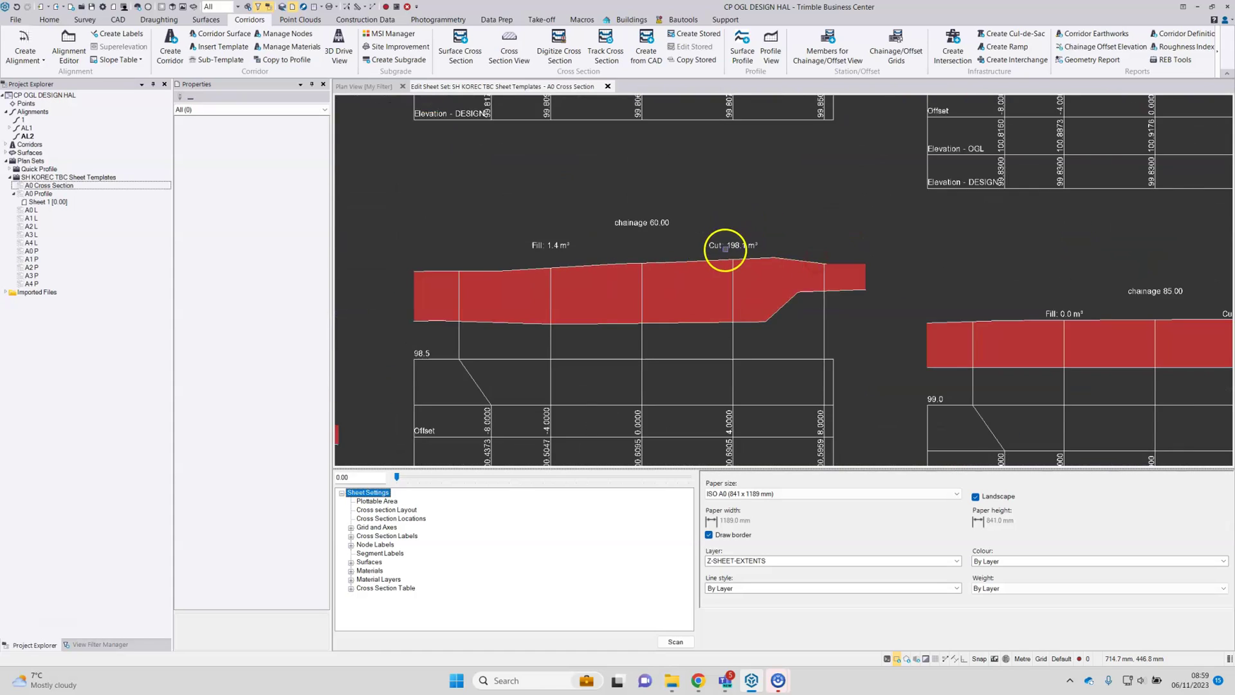
scroll(659, 248, up, 2)
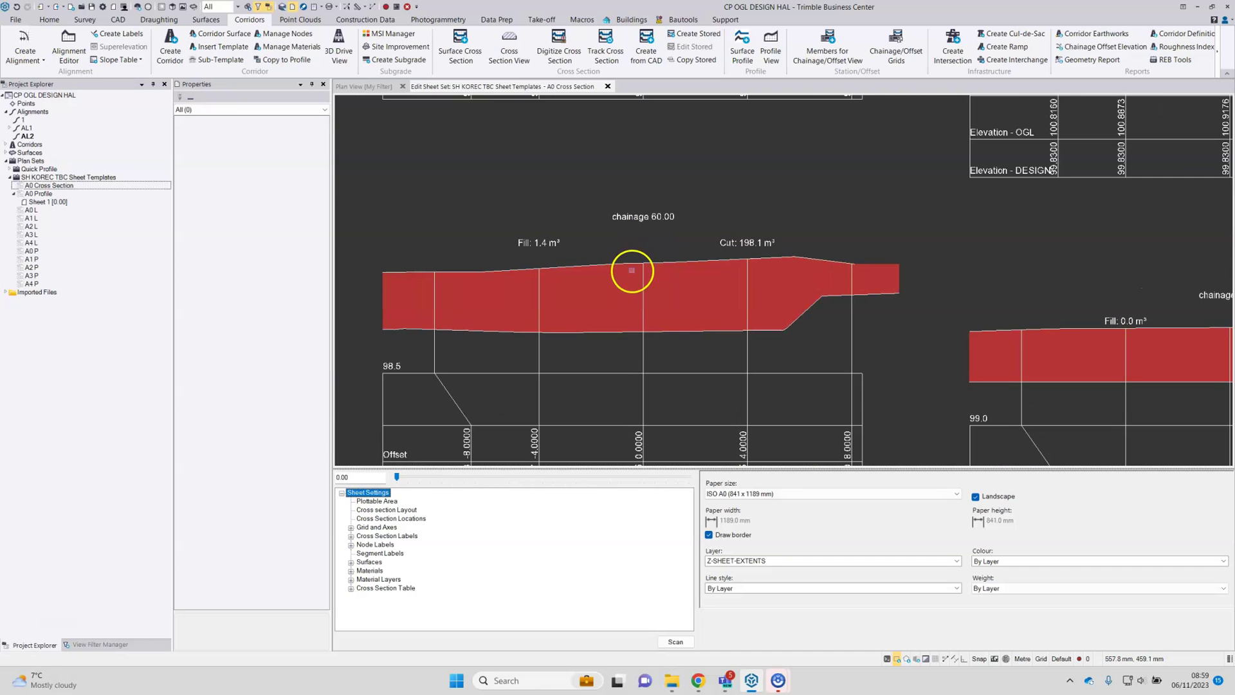
middle_drag(668, 282, 668, 214)
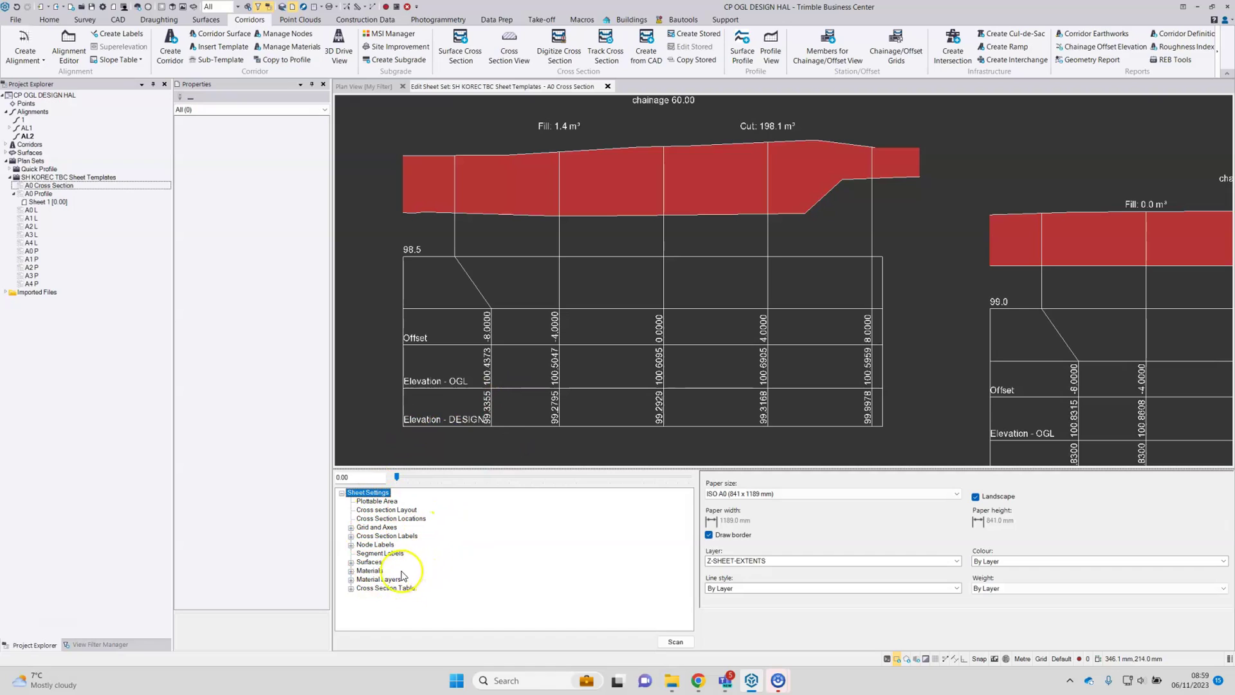
Review the Node Labels entries, including node label 1, and the Surfaces settings of A0 Cross Section
click(352, 546)
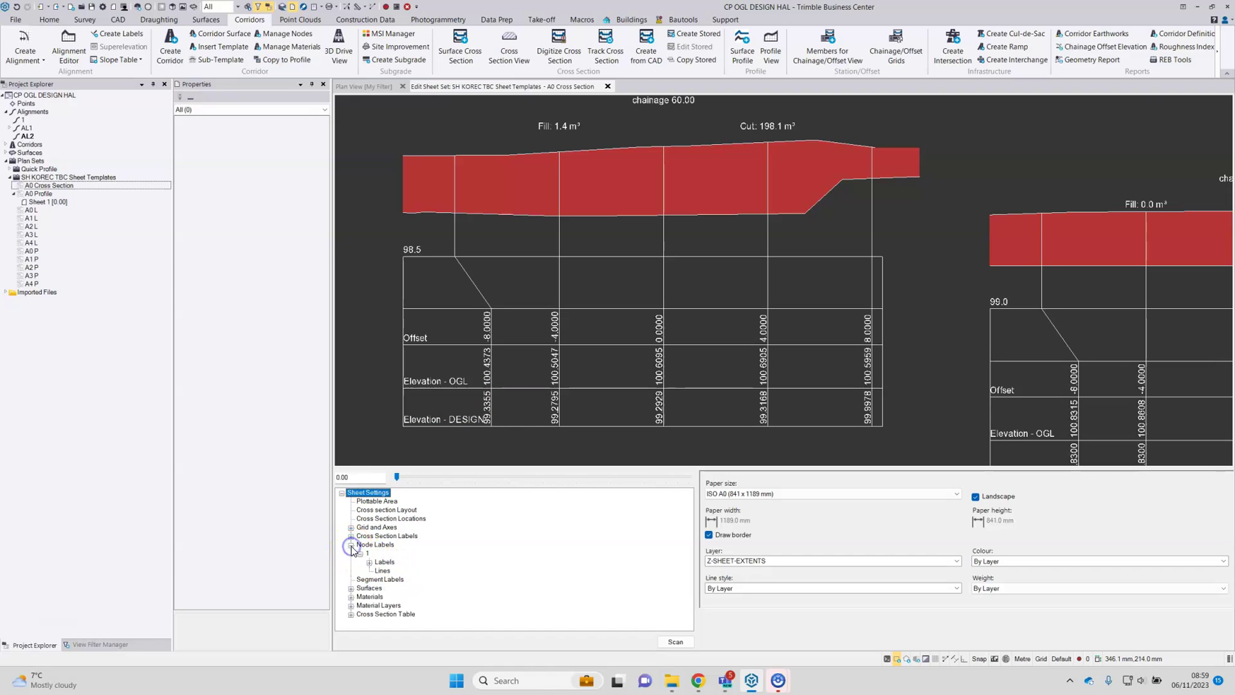
click(372, 564)
click(369, 562)
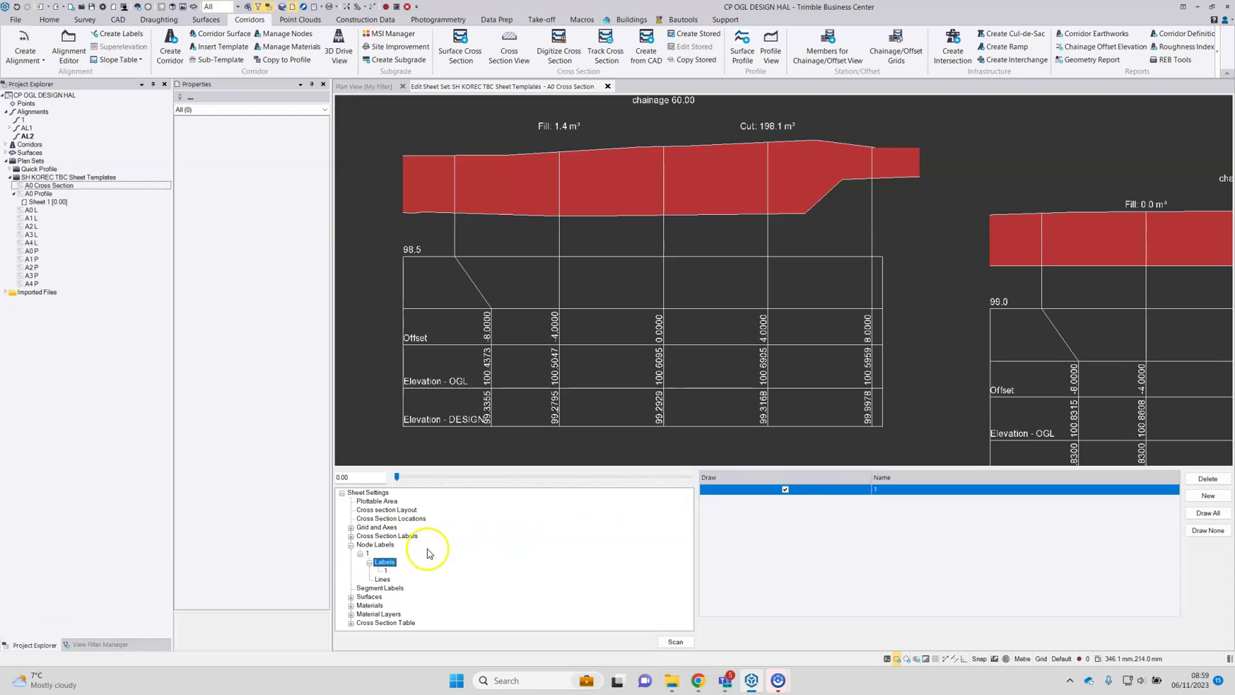
click(386, 570)
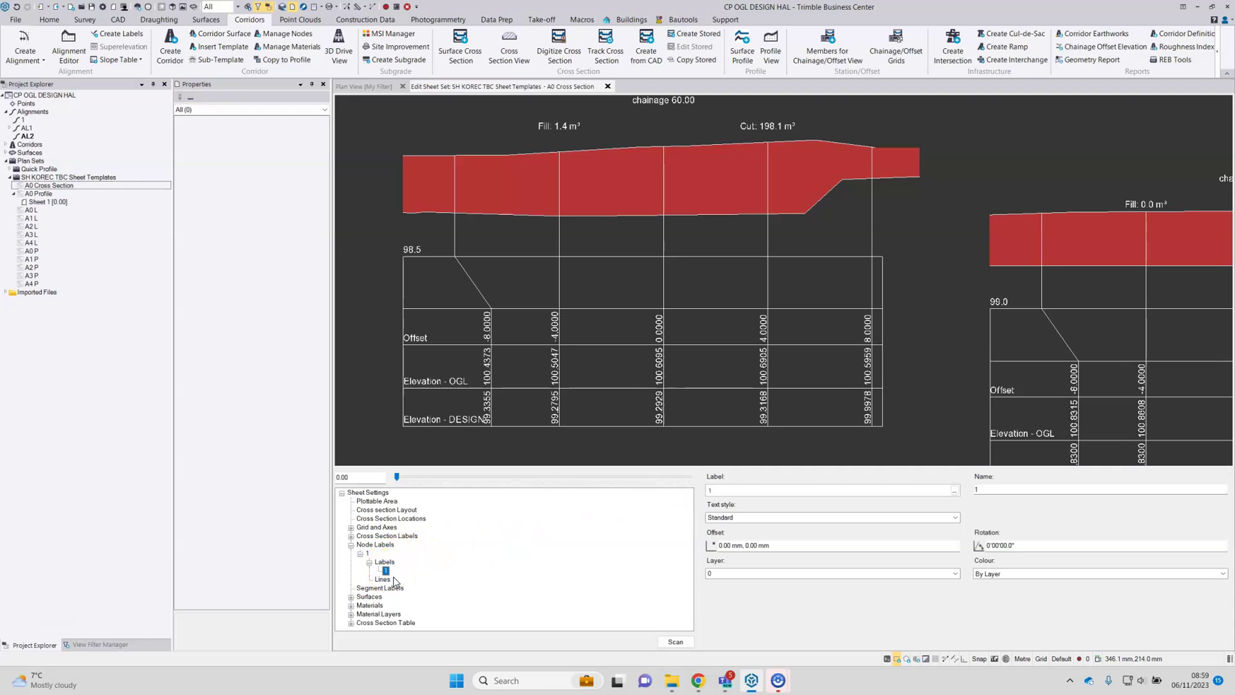
click(349, 557)
click(351, 545)
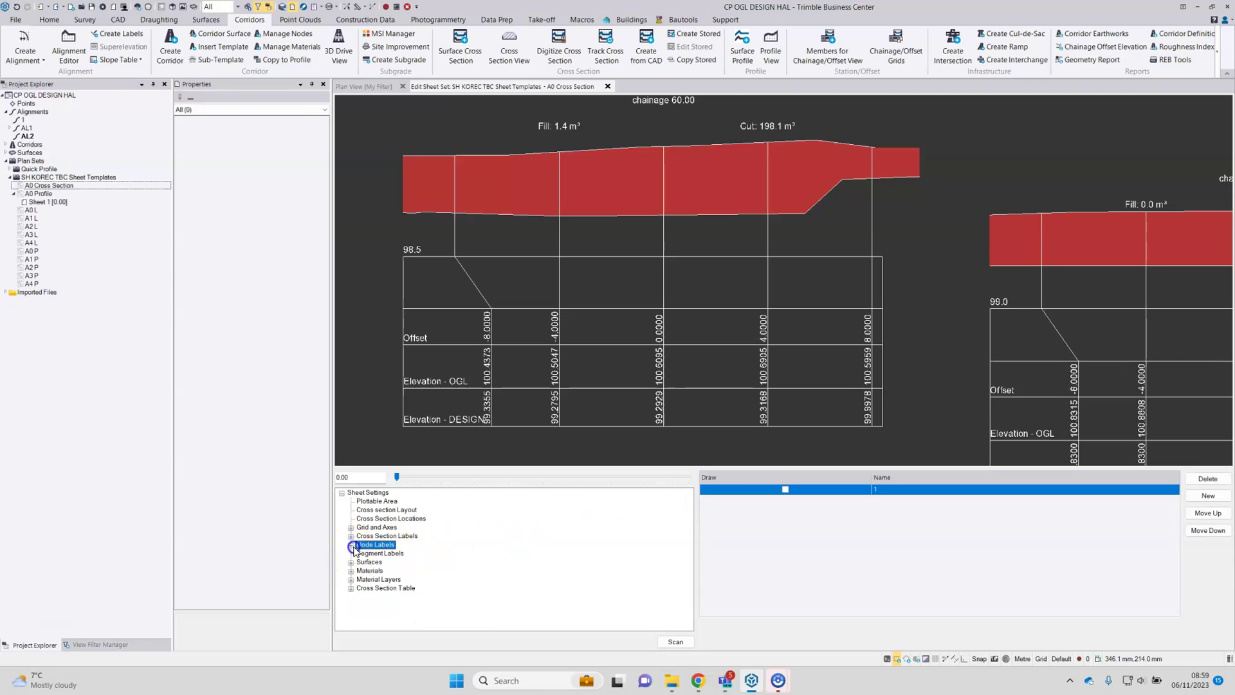
click(351, 564)
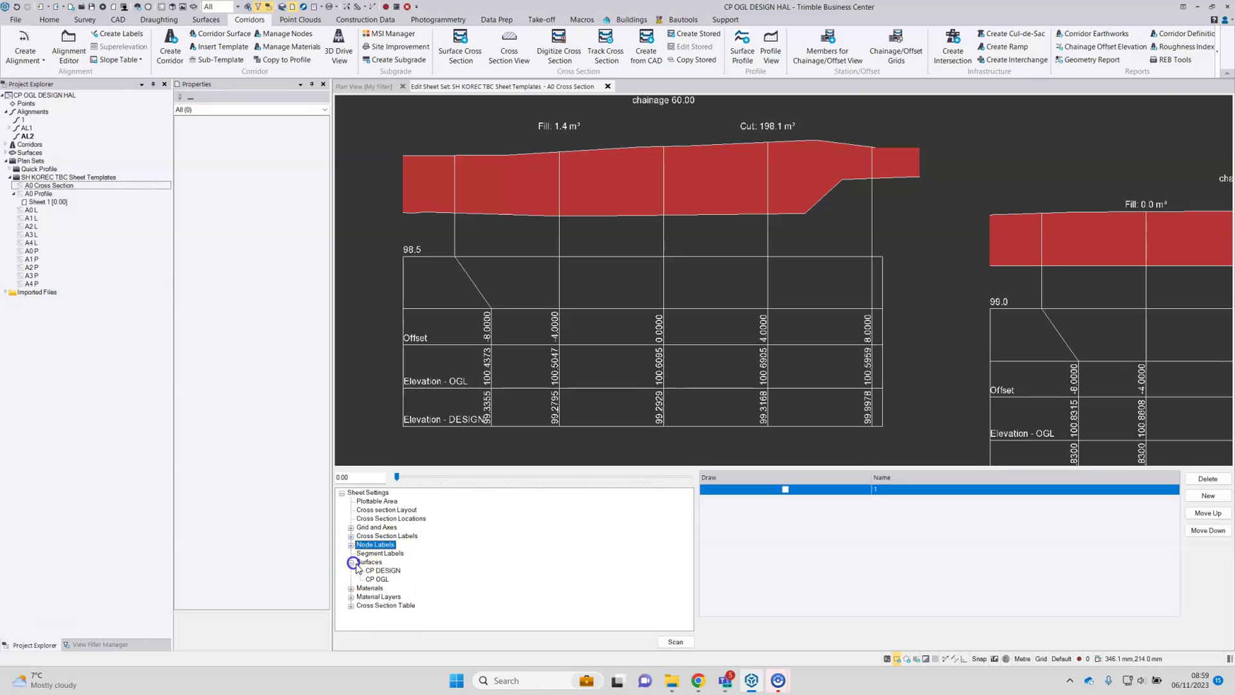
Inspect the Cross Section Table rows, such as Elevation - OGL, and browse the laid-out section tables
click(351, 607)
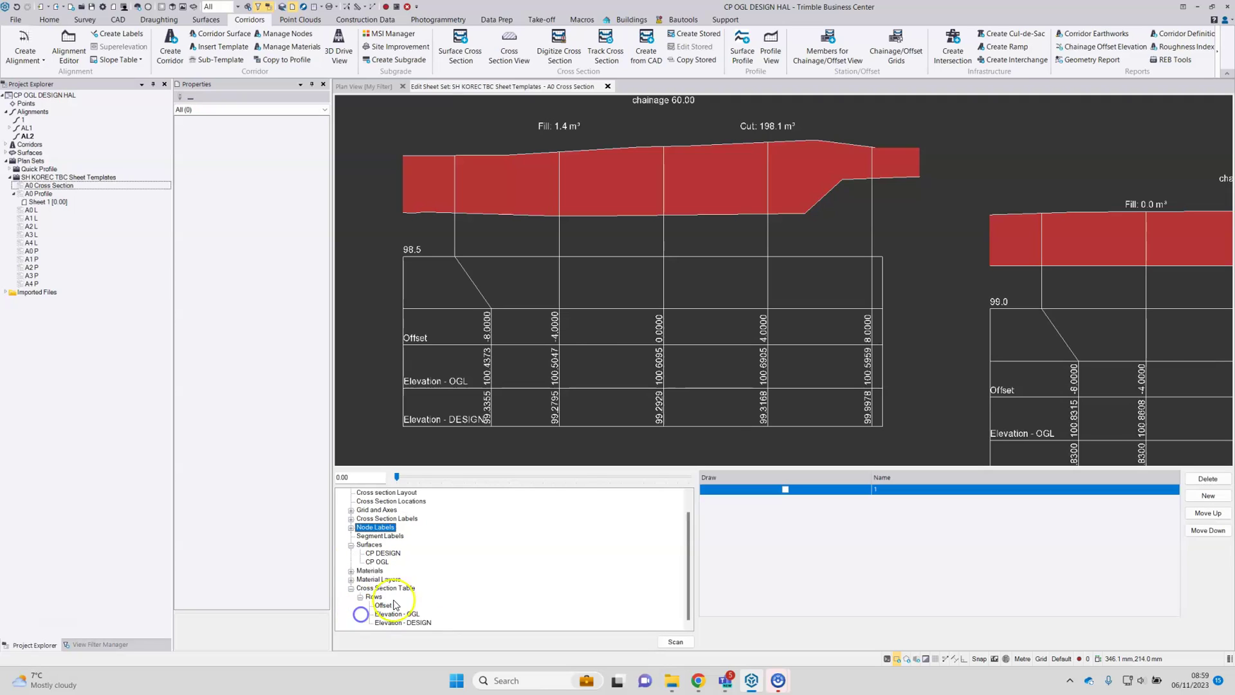
click(411, 616)
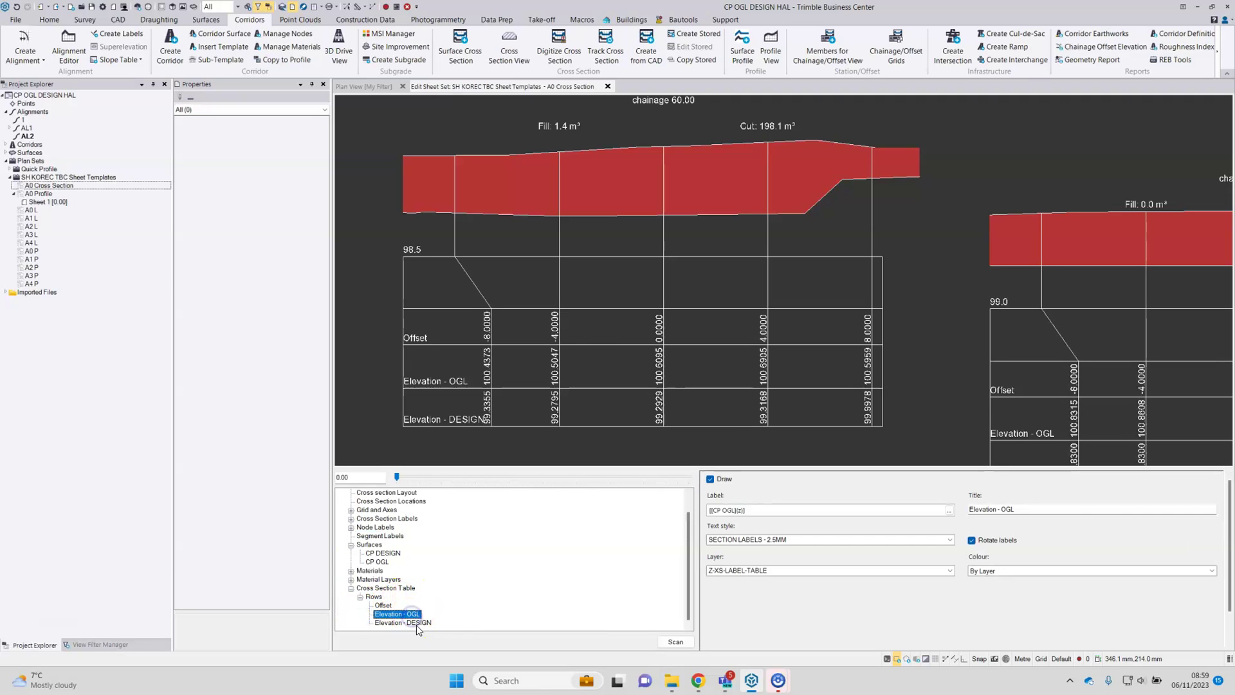
drag(415, 626, 392, 617)
click(351, 588)
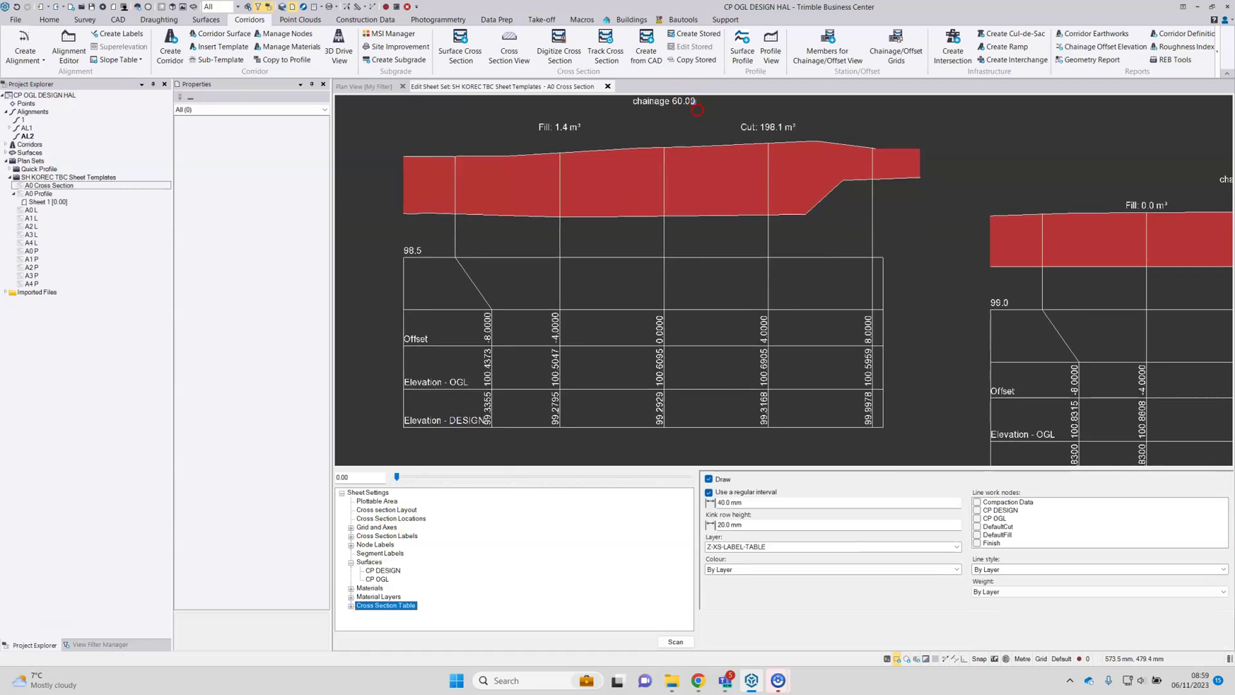
scroll(720, 155, down, 1)
scroll(727, 179, down, 3)
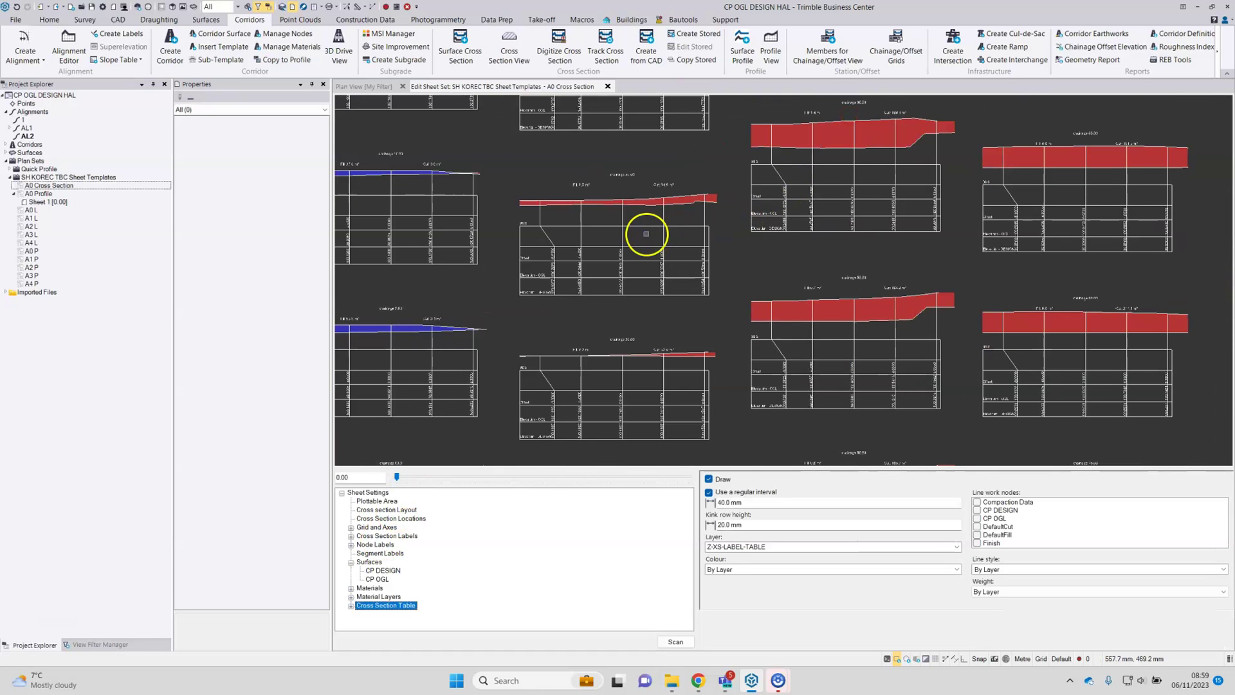
middle_drag(645, 234, 770, 211)
scroll(670, 230, up, 3)
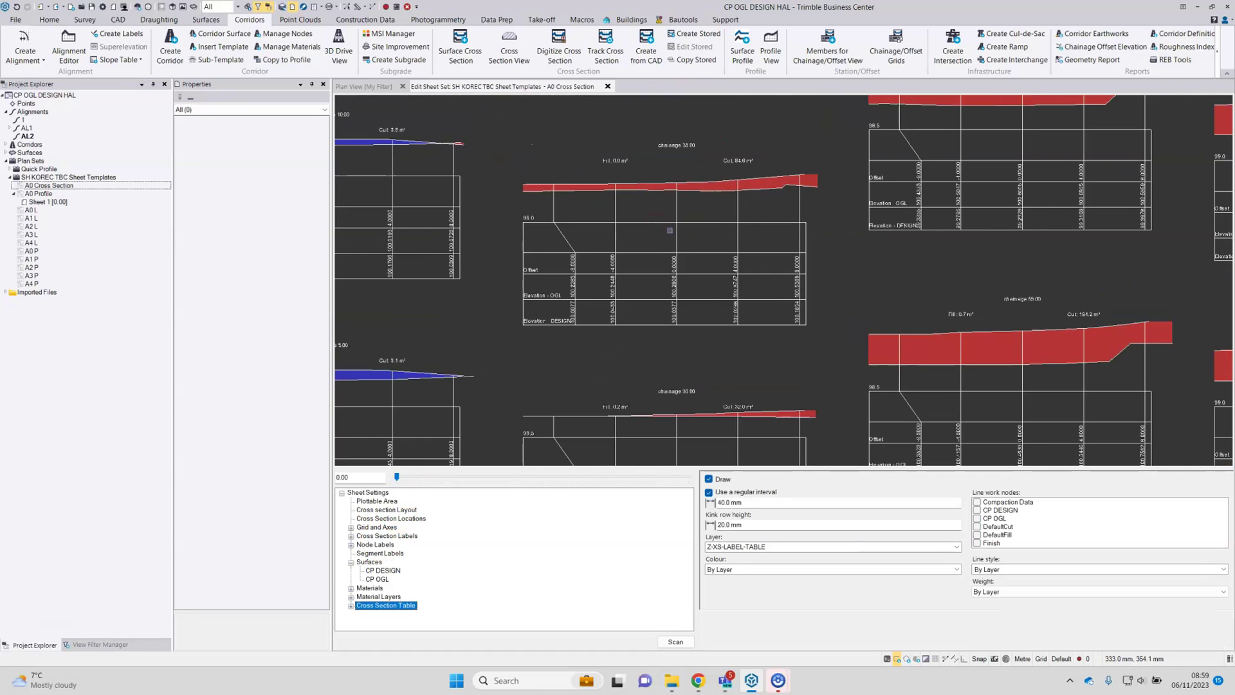
middle_drag(670, 230, 688, 246)
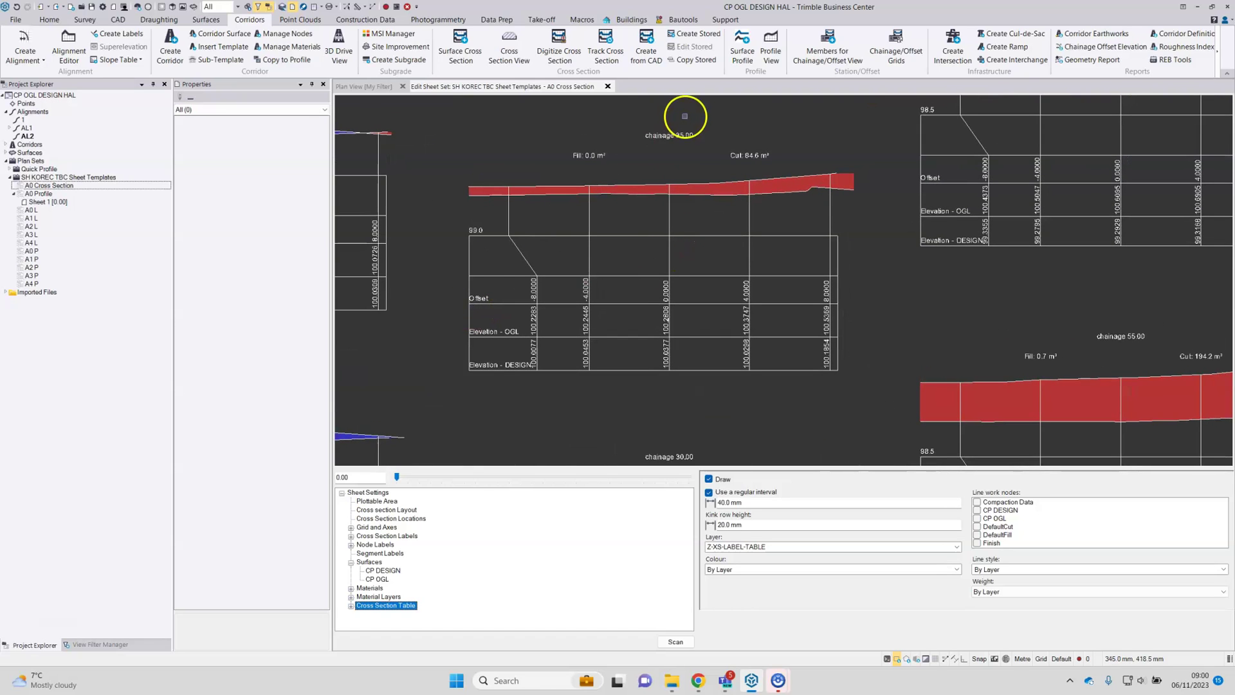
Close the sheet set editor and run Build Sheets on A0 Cross Section
click(607, 87)
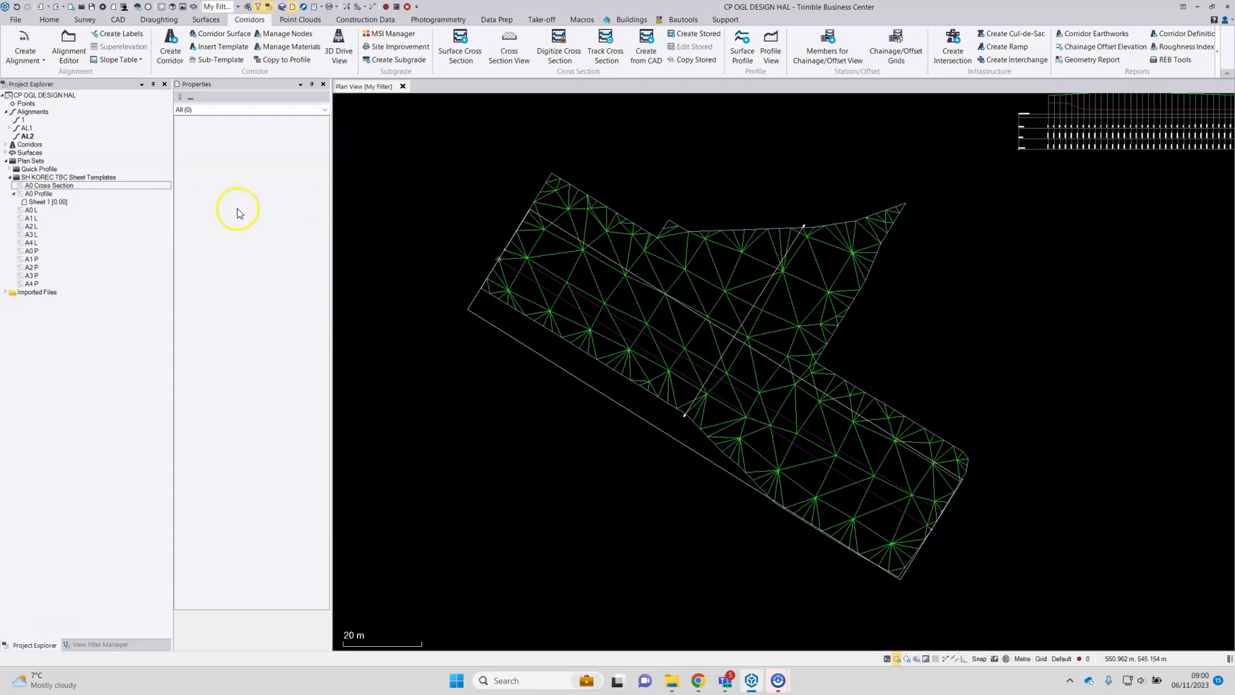
click(70, 187)
right_click(72, 187)
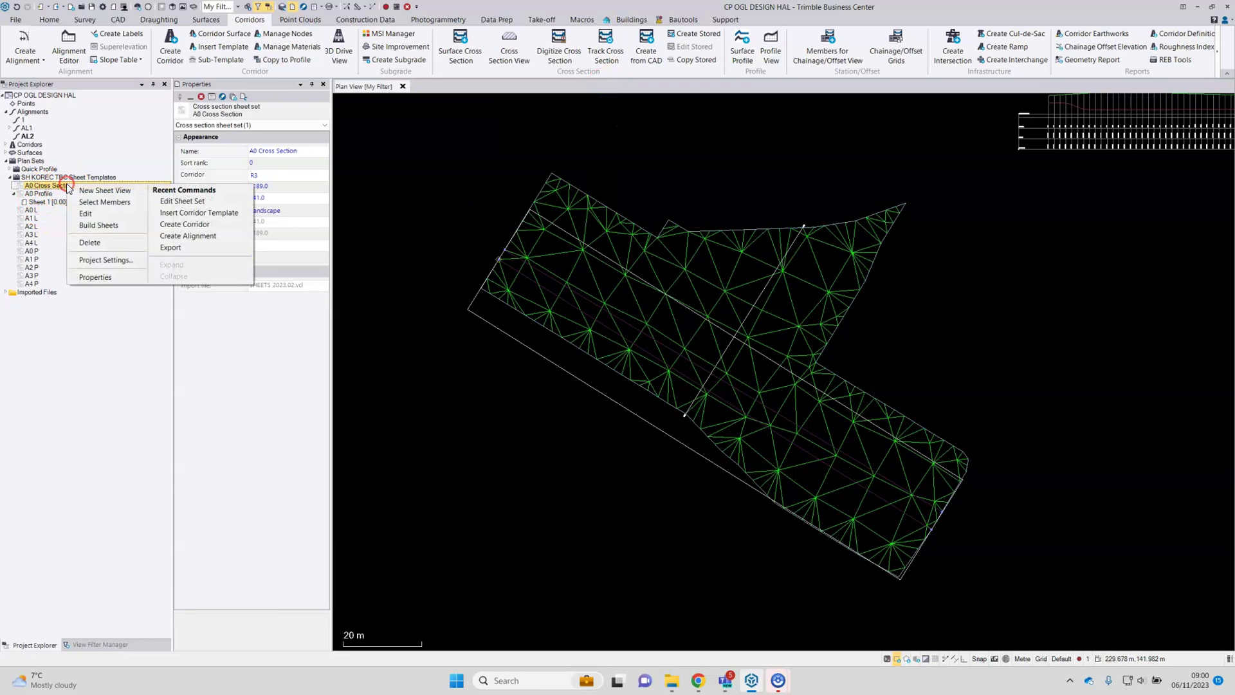
click(104, 225)
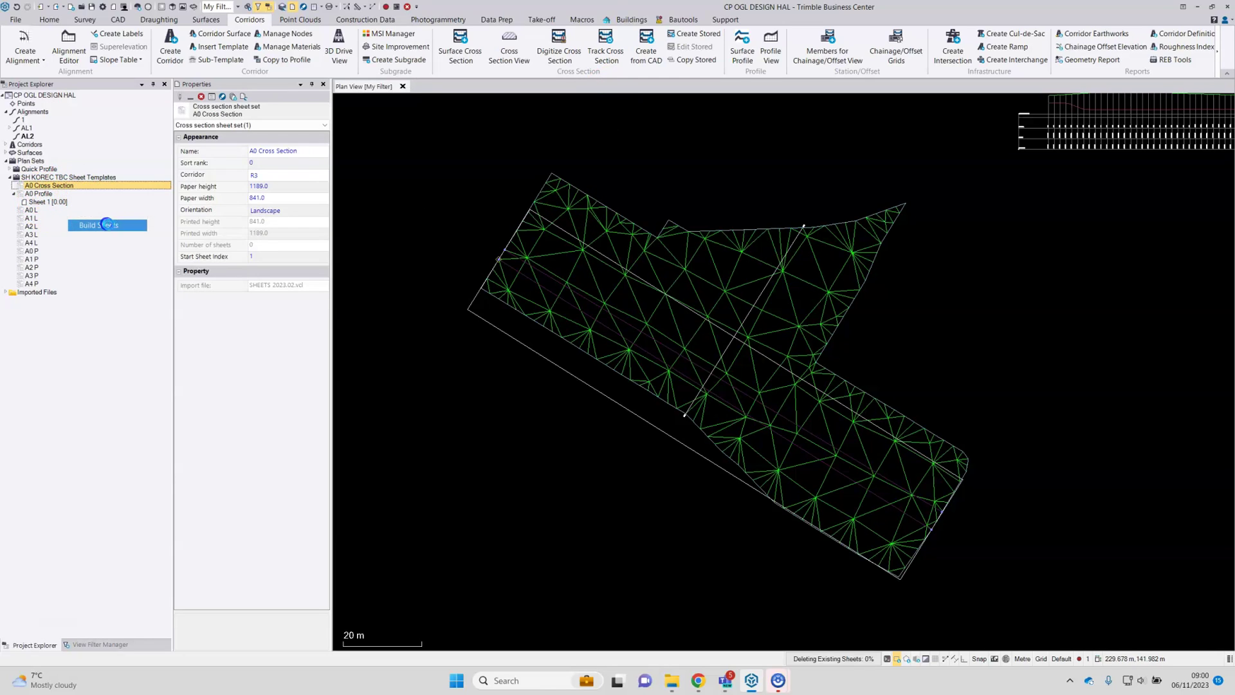
Check the new Sheet 1 [0.00] and Sheet 2 [100.00], then open Sheet 1 in a sheet view
click(13, 185)
click(57, 195)
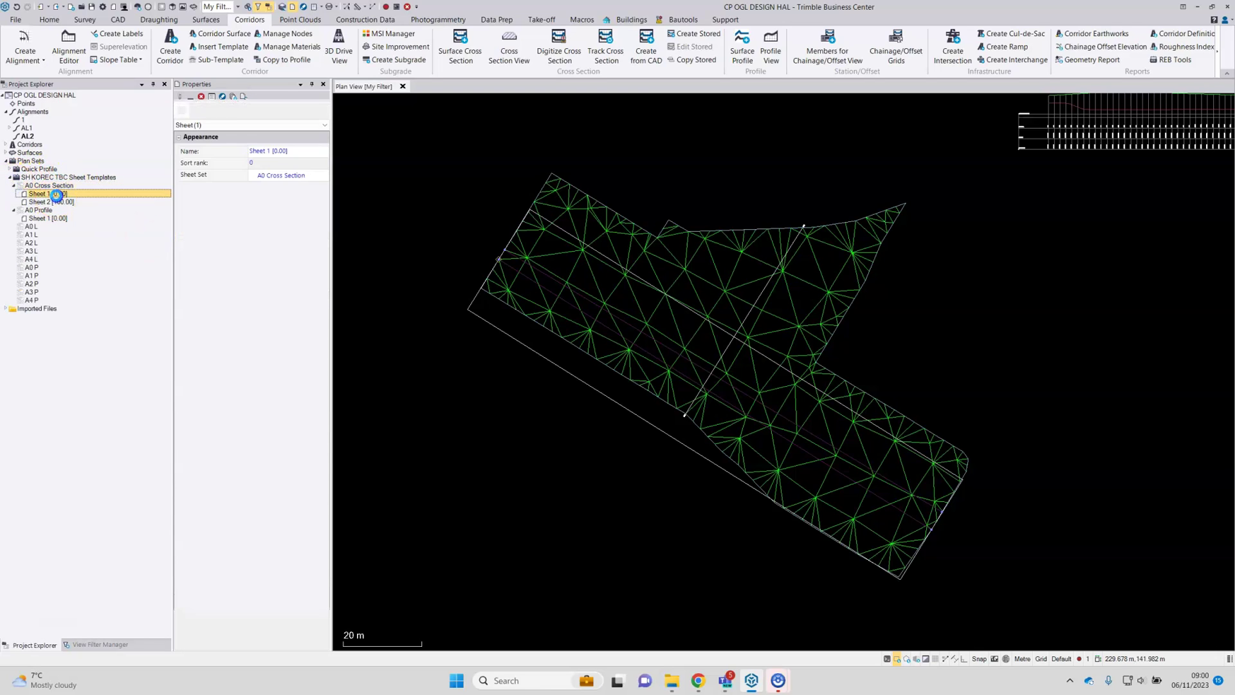
click(74, 202)
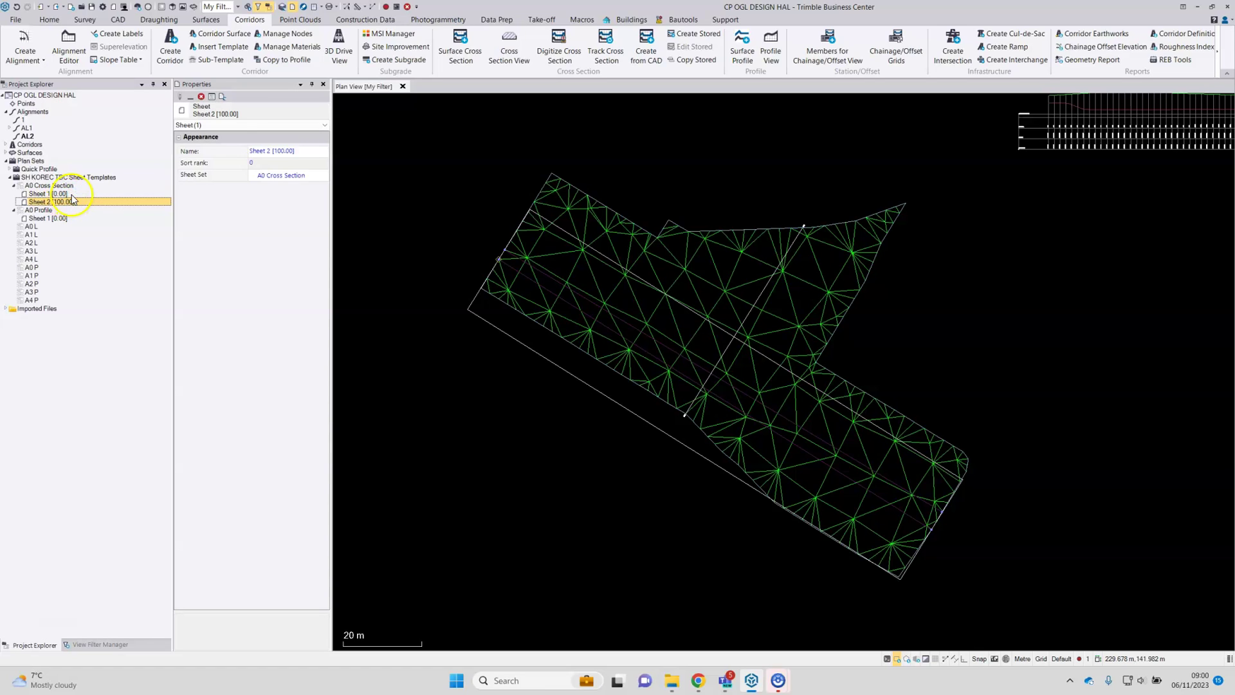
click(73, 202)
click(67, 194)
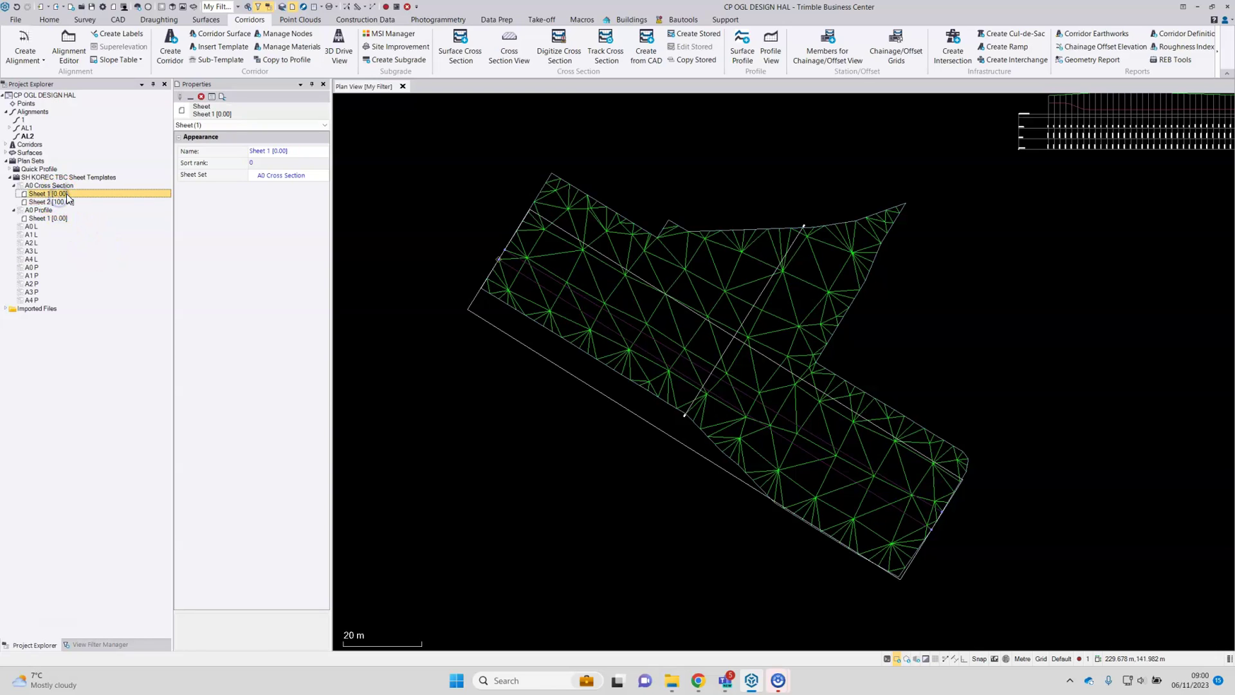
right_click(67, 194)
click(103, 200)
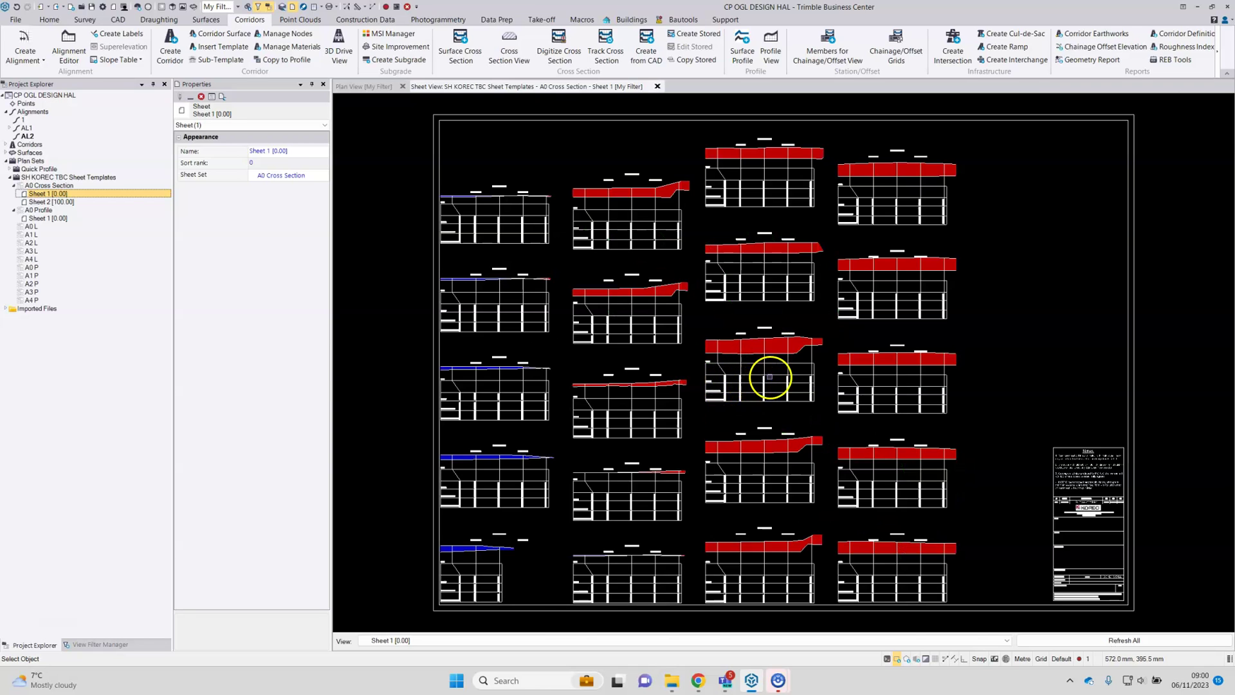
Zoom in on Sheet 1, then switch to Sheet 2 [100.00] and pan across its seven sections
scroll(768, 375, up, 1)
scroll(770, 377, up, 5)
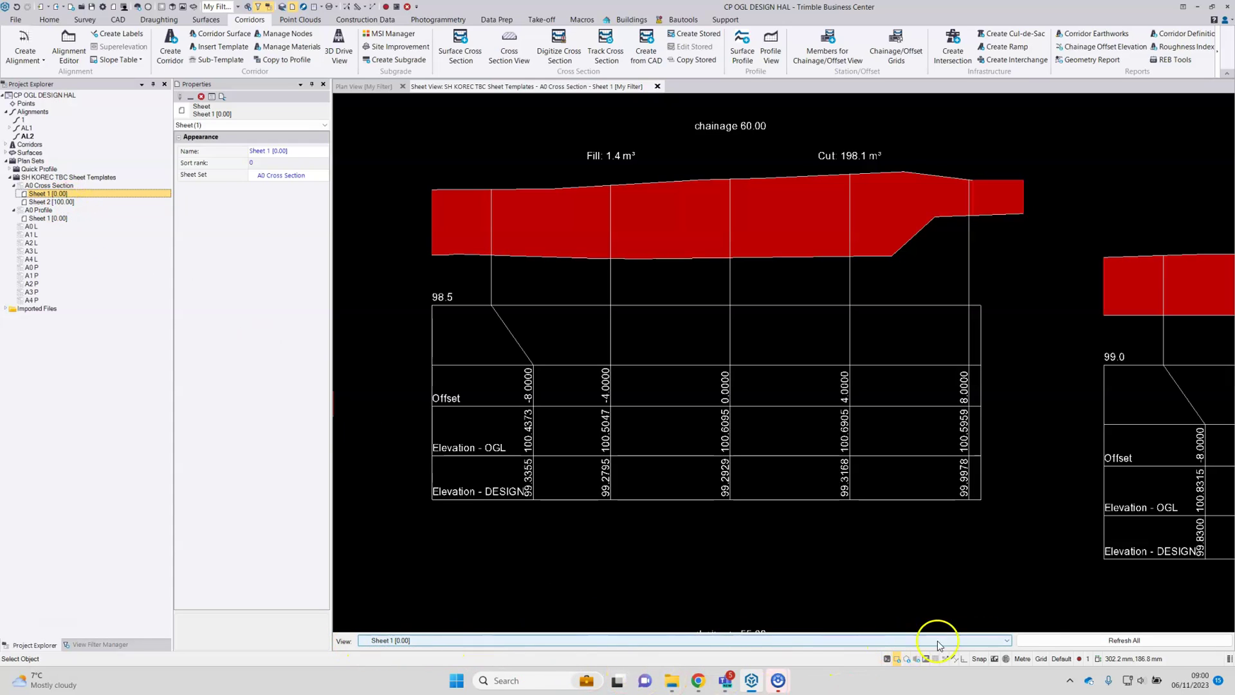
click(1007, 640)
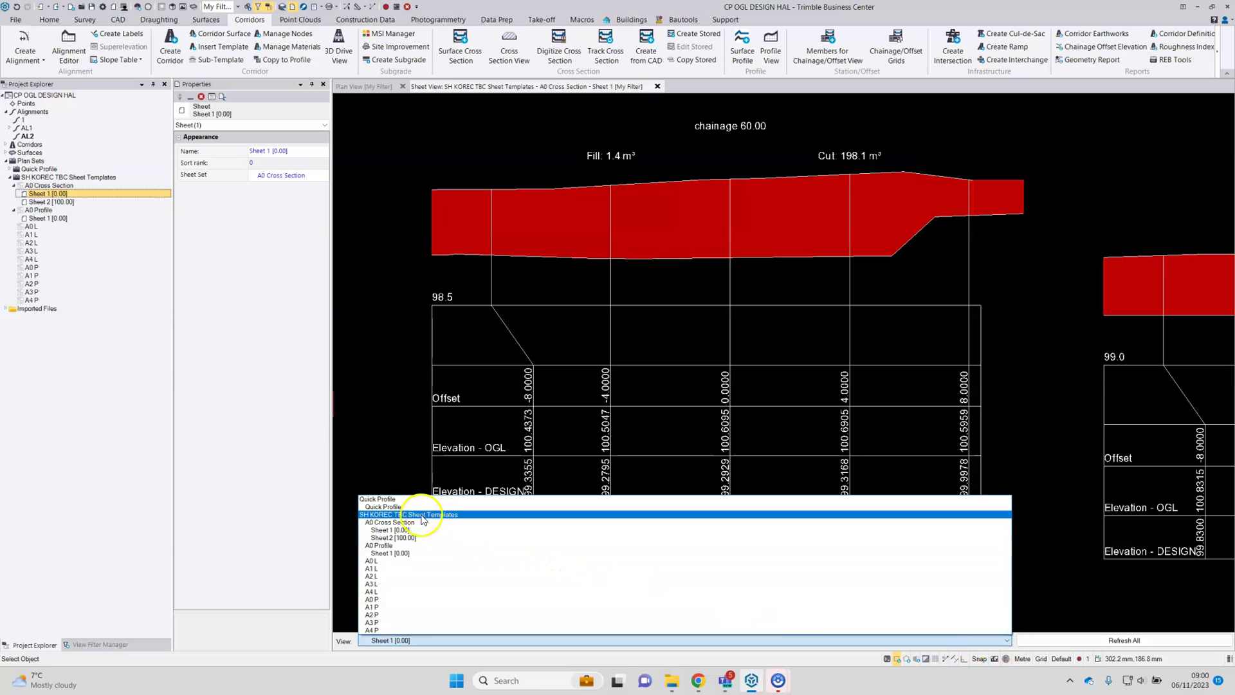
click(419, 537)
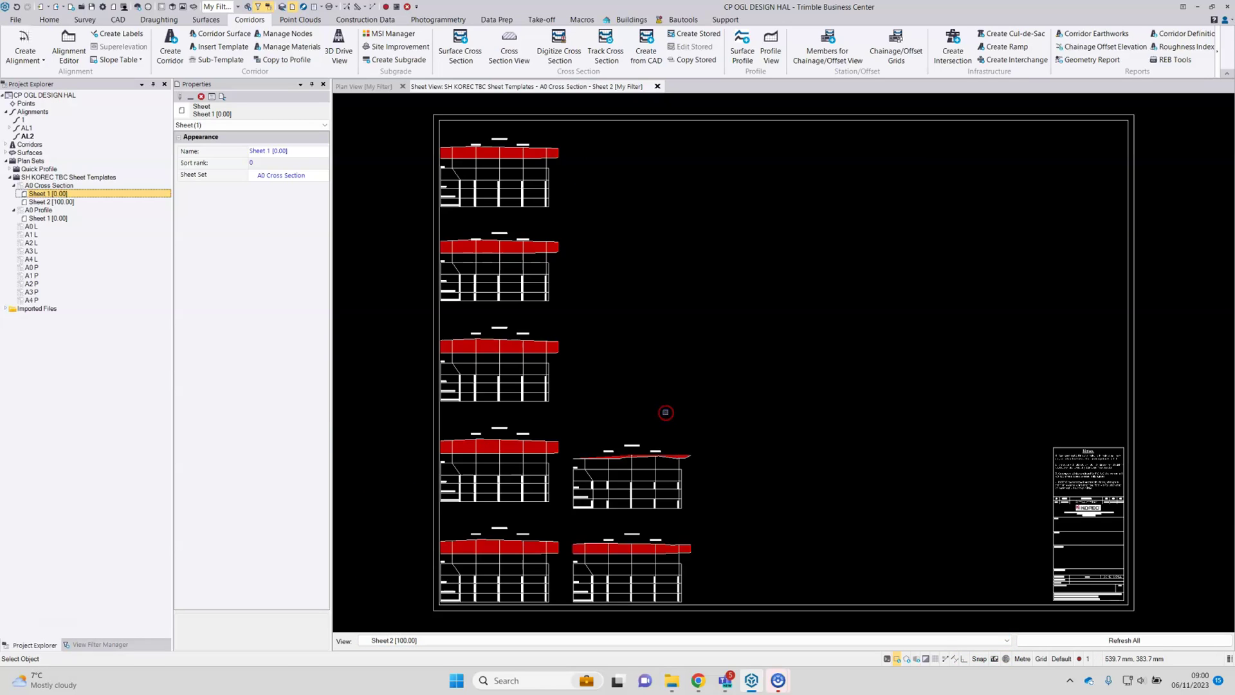
scroll(609, 467, up, 6)
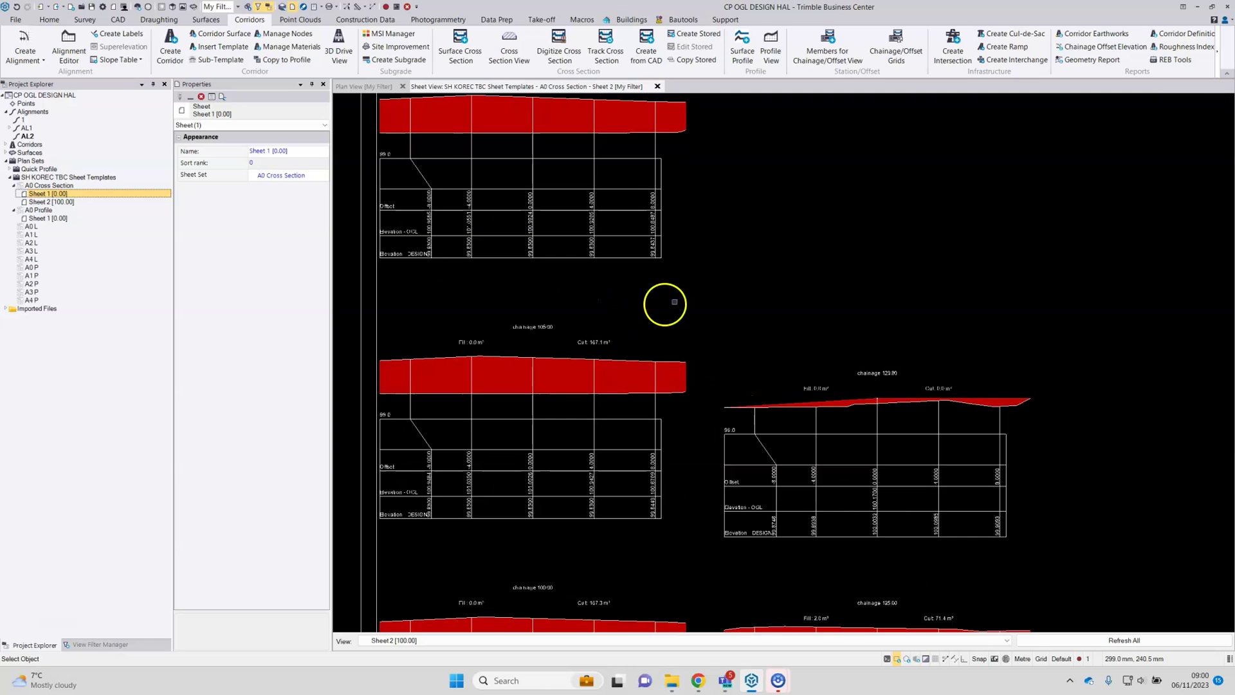
middle_drag(799, 348, 859, 210)
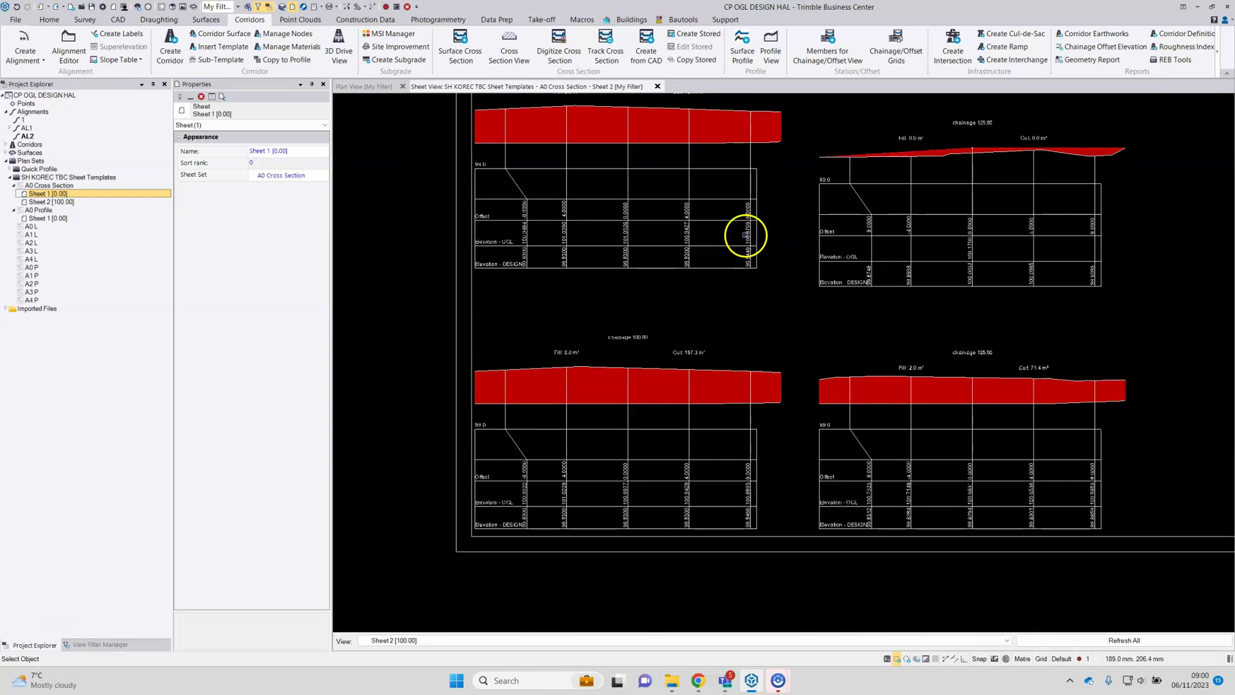
middle_drag(753, 209, 756, 302)
middle_drag(694, 193, 664, 356)
scroll(664, 355, down, 2)
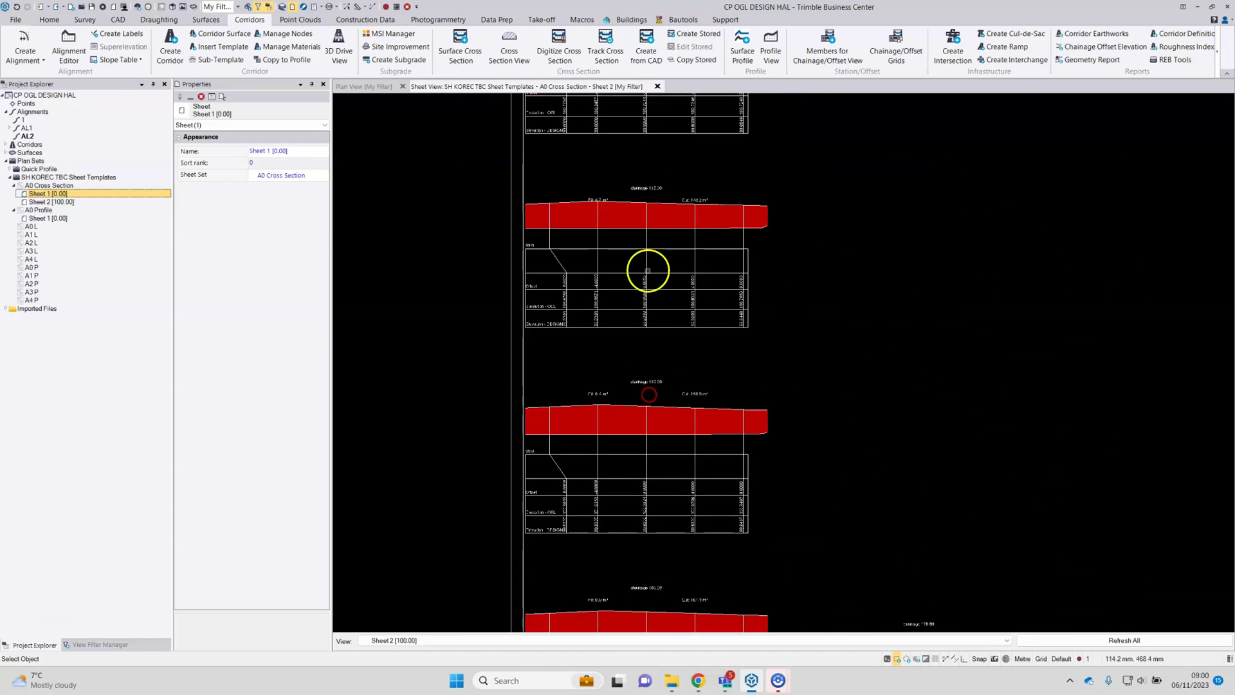